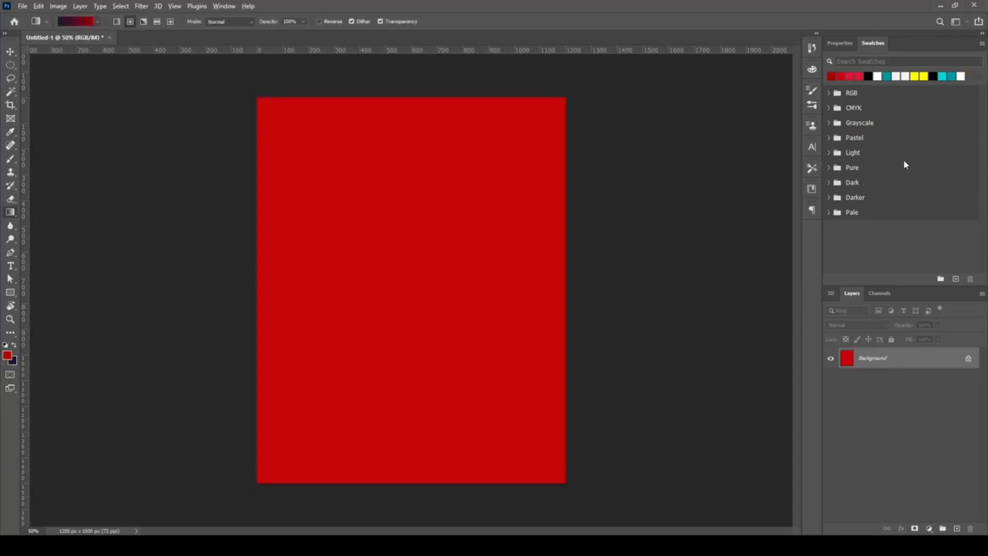
Fill the background with a darker red and add a new layer above it.
{"action": "key", "text": "alt+BackSpace"}
{"action": "left_click", "coordinate": [957, 528]}
{"action": "key", "text": "b"}
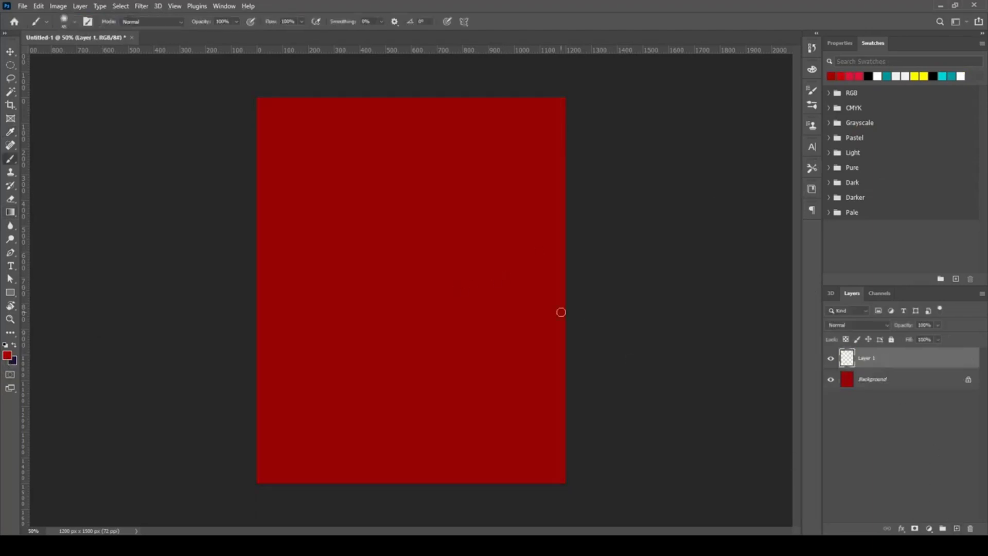
Paint a large soft crimson glow with a brighter red core in the canvas centre on the new layer.
{"action": "left_click_drag", "start_coordinate": [402, 245], "coordinate": [473, 276]}
{"action": "left_click", "coordinate": [418, 272]}
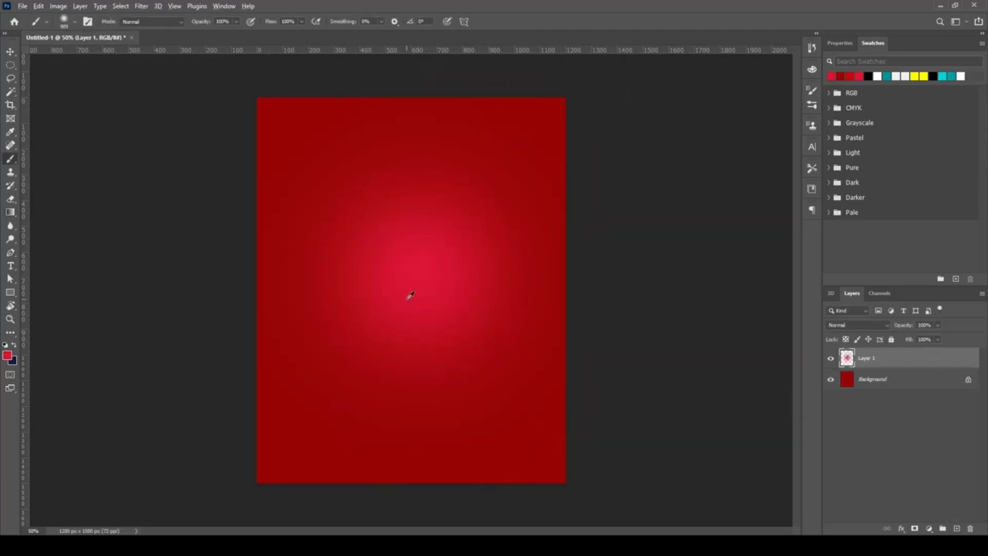
{"action": "left_click", "coordinate": [432, 288]}
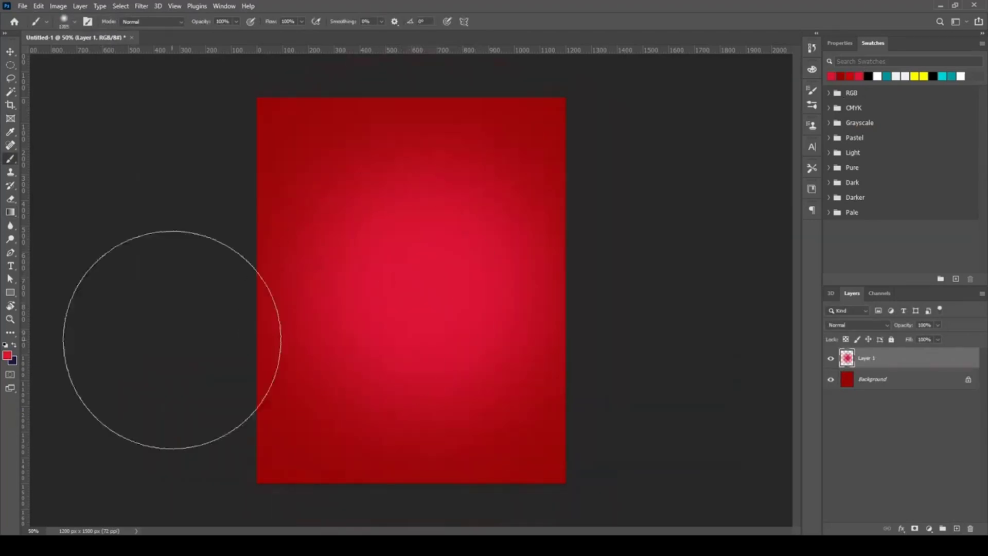
{"action": "key", "text": "i"}
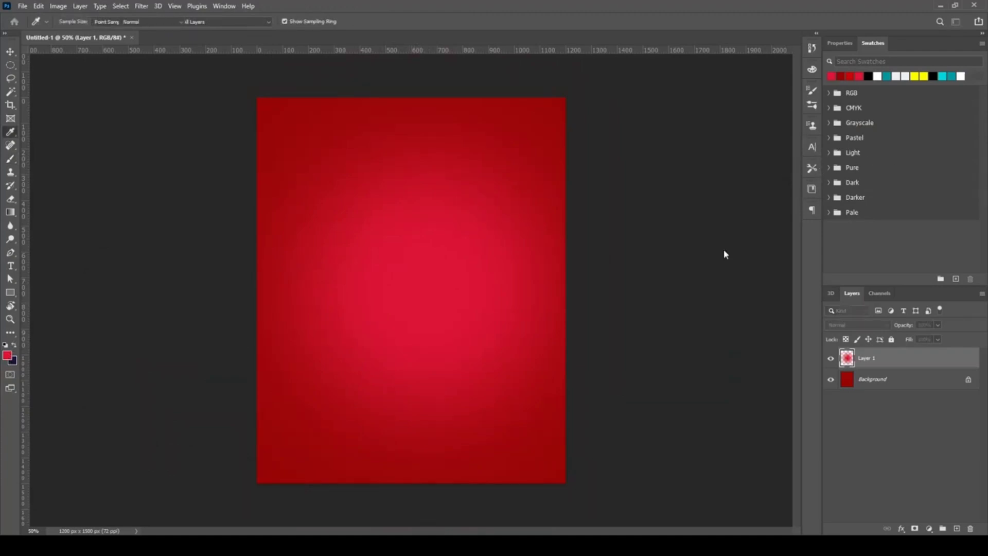
{"action": "key", "text": "b"}
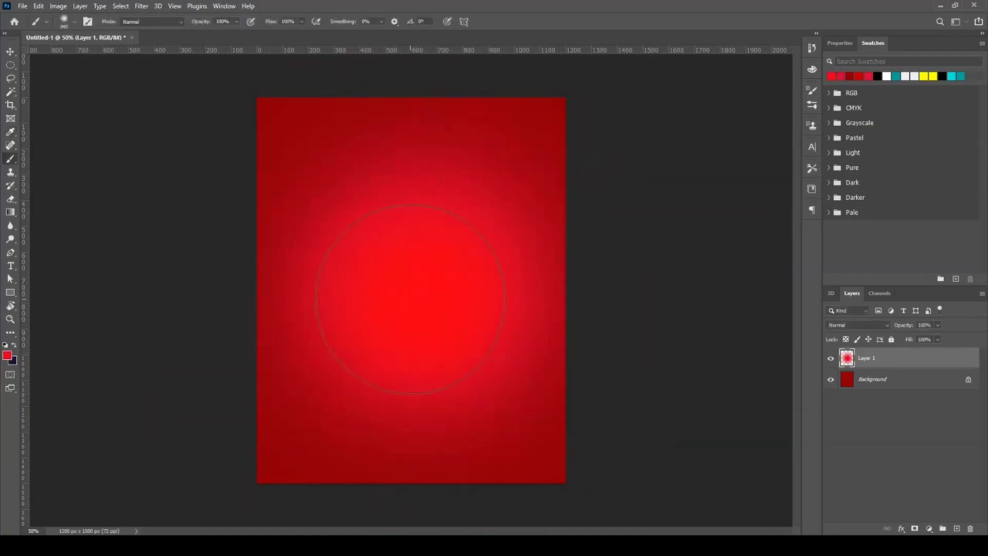
Place the doritos_PNG2 image in the canvas centre and scale it down to about 32%.
{"action": "left_click", "coordinate": [10, 52]}
{"action": "left_click", "coordinate": [81, 161]}
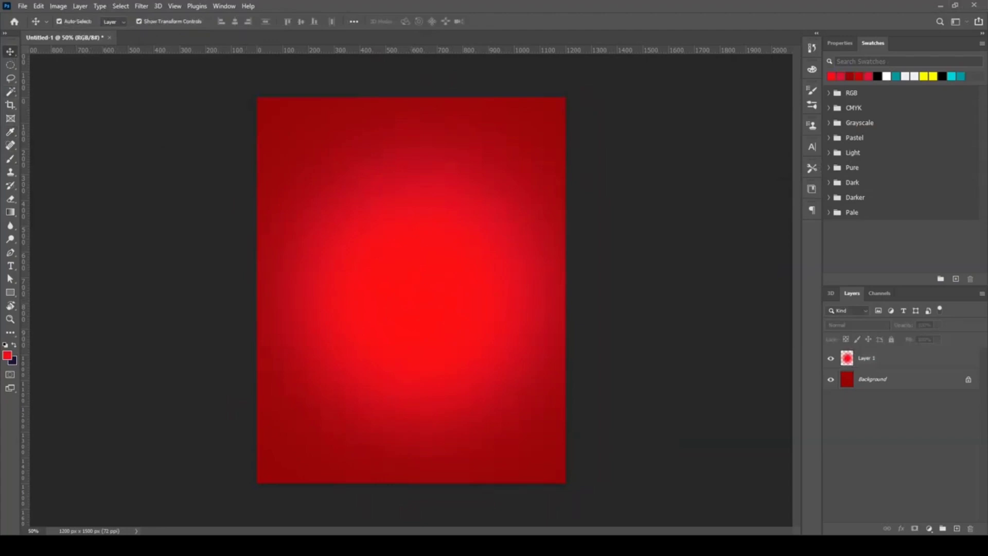
{"action": "left_click_drag", "start_coordinate": [556, 286], "coordinate": [559, 280]}
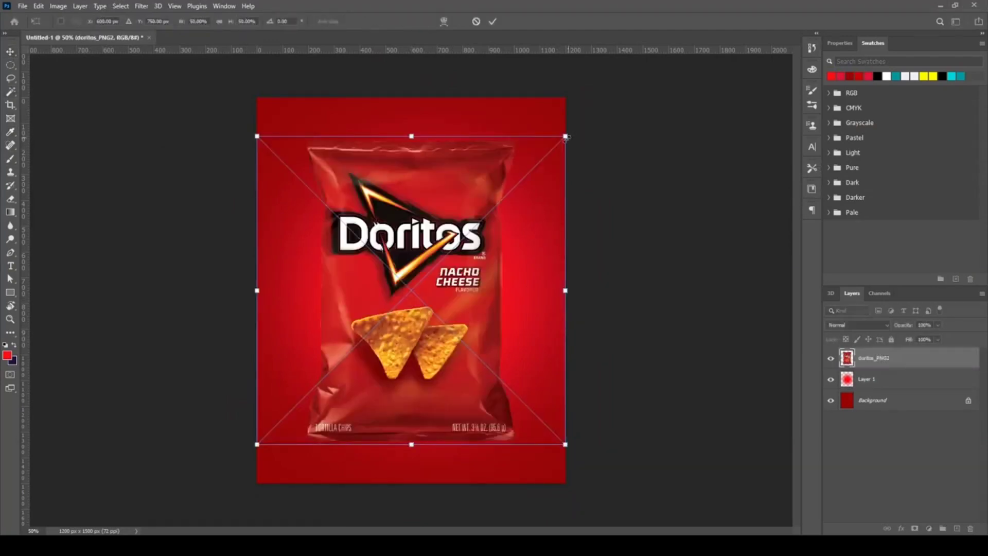
{"action": "left_click_drag", "start_coordinate": [565, 136], "coordinate": [510, 191]}
{"action": "left_click_drag", "start_coordinate": [481, 267], "coordinate": [480, 267]}
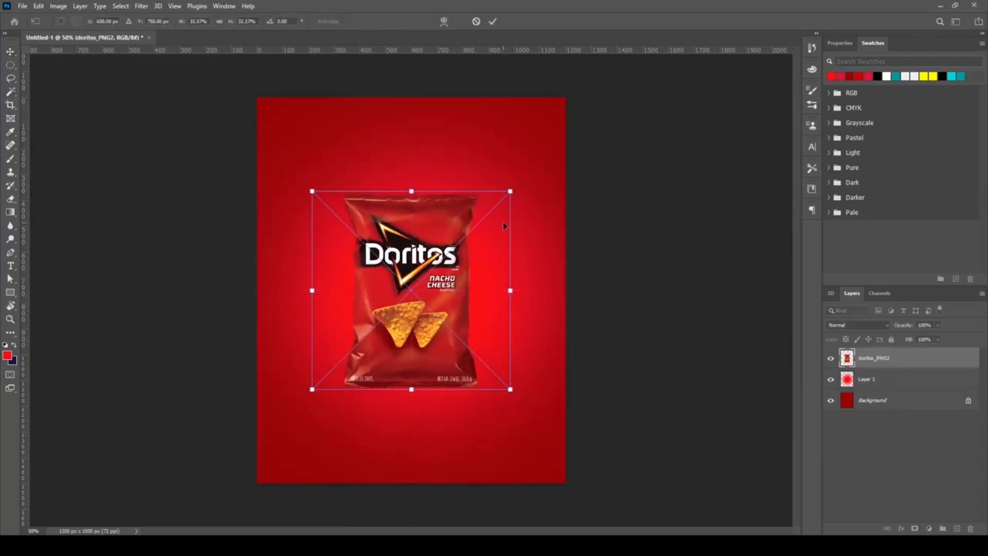
Tilt the chip bag slightly clockwise and apply the transformation.
{"action": "left_click_drag", "start_coordinate": [515, 190], "coordinate": [536, 222]}
{"action": "left_click_drag", "start_coordinate": [486, 243], "coordinate": [490, 248]}
{"action": "key", "text": "Return"}
{"action": "key", "text": "ctrl+0"}
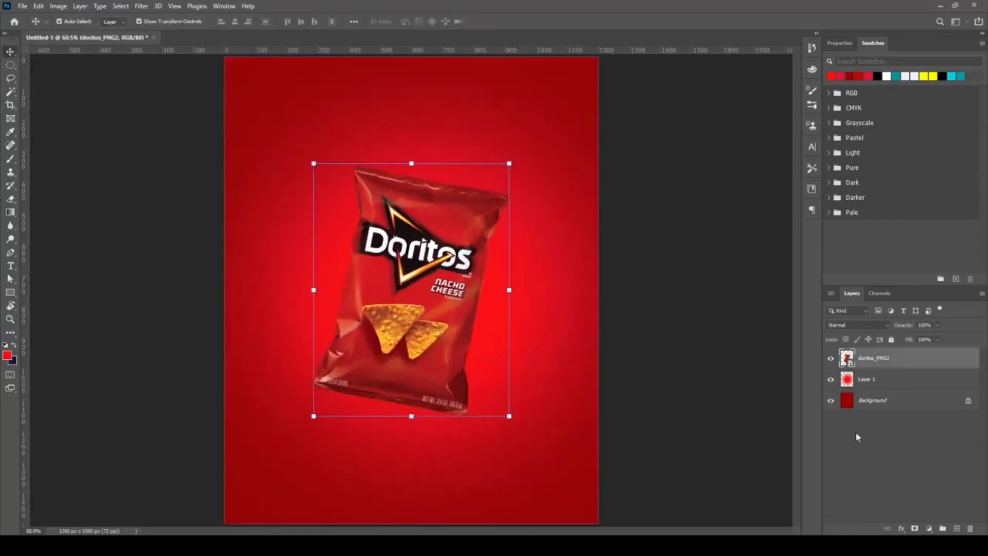
Try a lighter red glow behind the bag's upper left on a new layer above Layer 1.
{"action": "left_click", "coordinate": [885, 379]}
{"action": "left_click", "coordinate": [957, 529]}
{"action": "key", "text": "b"}
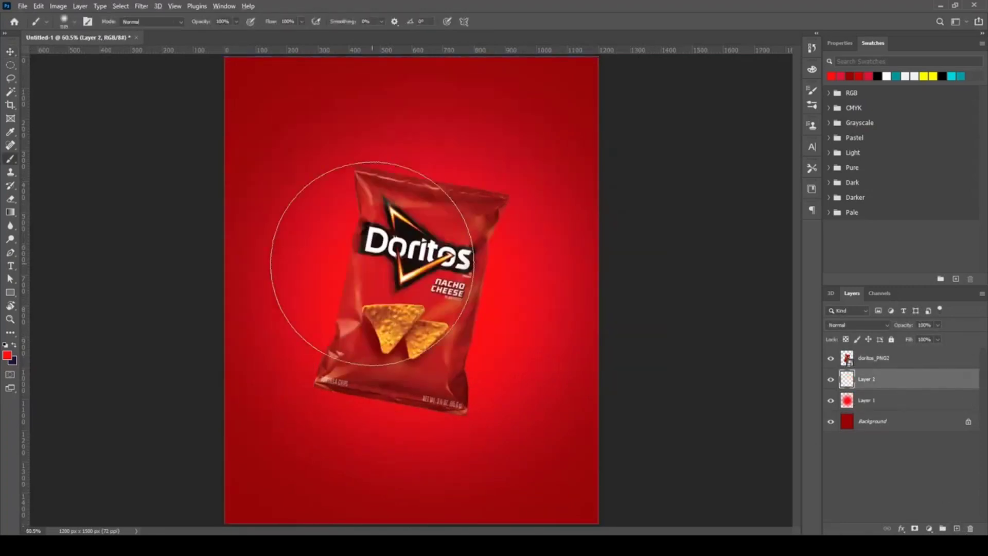
{"action": "key", "text": "i"}
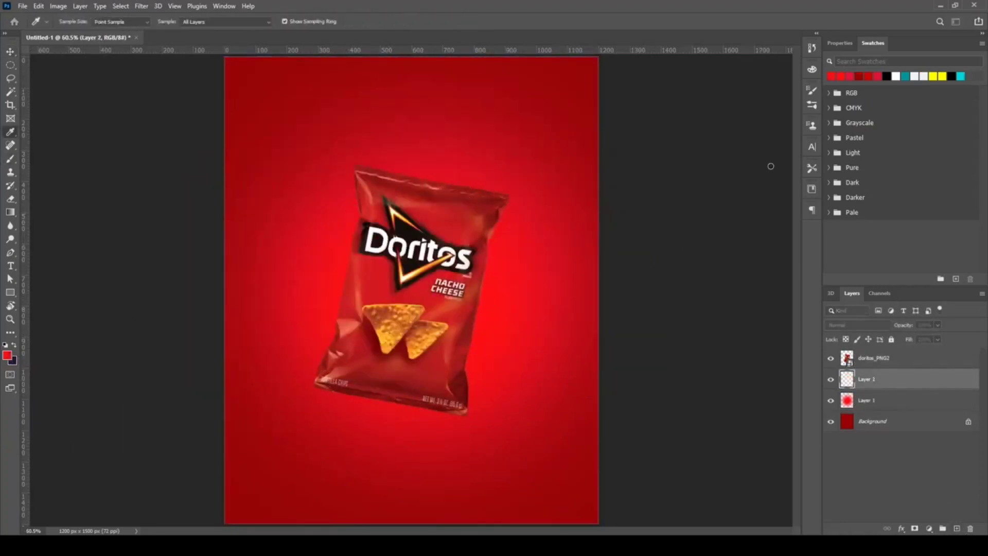
{"action": "key", "text": "b"}
{"action": "left_click_drag", "start_coordinate": [309, 170], "coordinate": [379, 275]}
{"action": "key", "text": "ctrl+z"}
{"action": "key", "text": "ctrl+shift+z"}
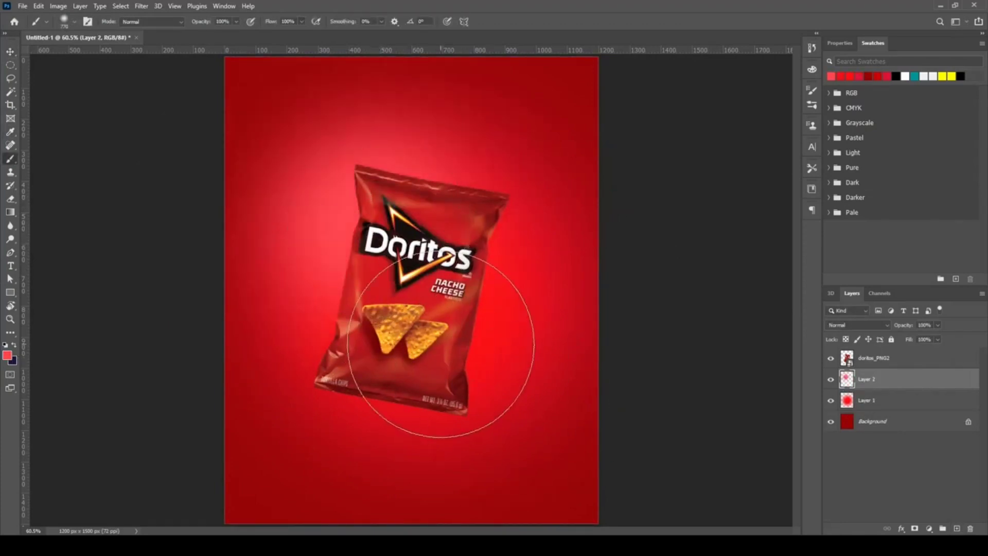
{"action": "key", "text": "ctrl+z"}
Try painting an orange glow around the bag, continuing below it at 30% brush opacity.
{"action": "mouse_move", "coordinate": [355, 180]}
{"action": "left_mouse_down"}
{"action": "mouse_move", "coordinate": [319, 188]}
{"action": "mouse_move", "coordinate": [379, 325]}
{"action": "left_mouse_up"}
{"action": "key", "text": "ctrl+z"}
{"action": "mouse_move", "coordinate": [397, 210]}
{"action": "left_mouse_down"}
{"action": "mouse_move", "coordinate": [371, 187]}
{"action": "mouse_move", "coordinate": [418, 303]}
{"action": "mouse_move", "coordinate": [495, 441]}
{"action": "left_mouse_up"}
{"action": "left_click_drag", "start_coordinate": [344, 350], "coordinate": [276, 309]}
{"action": "key", "text": "ctrl+z"}
{"action": "key", "text": "ctrl+z"}
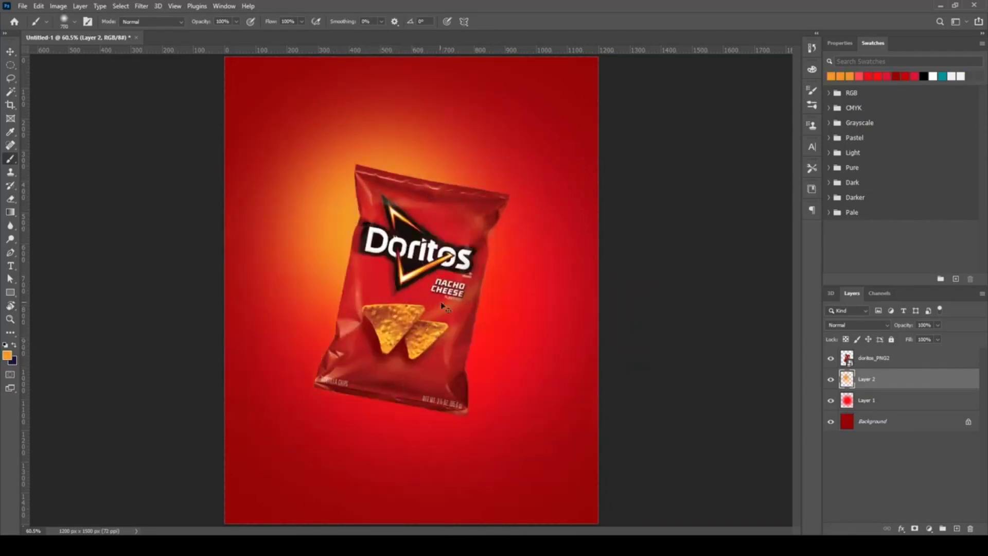
{"action": "key", "text": "3"}
{"action": "mouse_move", "coordinate": [447, 359]}
{"action": "left_mouse_down"}
{"action": "mouse_move", "coordinate": [467, 391]}
{"action": "mouse_move", "coordinate": [387, 351]}
{"action": "mouse_move", "coordinate": [373, 301]}
{"action": "mouse_move", "coordinate": [402, 195]}
{"action": "mouse_move", "coordinate": [449, 184]}
{"action": "mouse_move", "coordinate": [381, 199]}
{"action": "mouse_move", "coordinate": [330, 195]}
{"action": "mouse_move", "coordinate": [391, 292]}
{"action": "mouse_move", "coordinate": [334, 399]}
{"action": "left_mouse_up"}
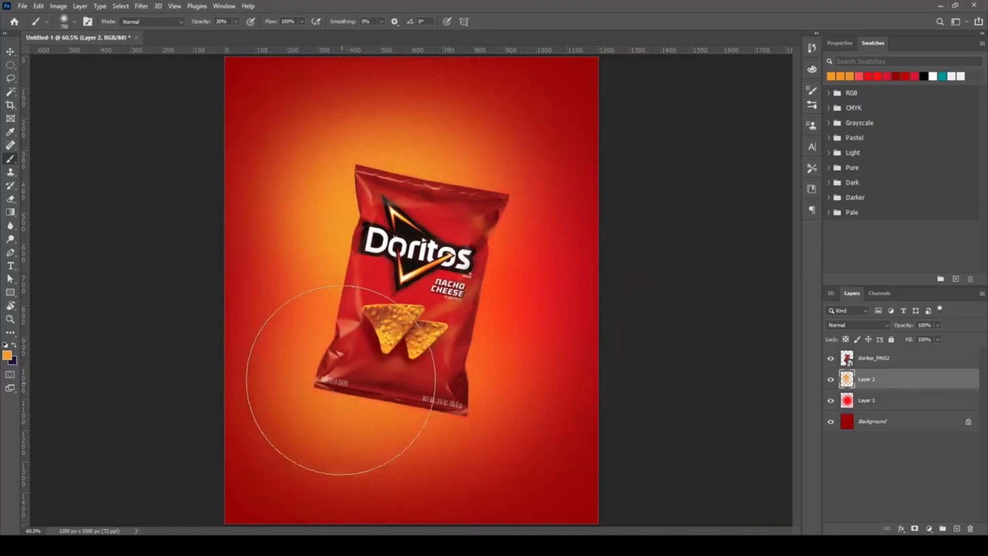
Undo the orange glow strokes and the layer they were painted on.
{"action": "key", "text": "ctrl+z"}
{"action": "key", "text": "ctrl+z"}
{"action": "key", "text": "ctrl+z"}
{"action": "key", "text": "ctrl+z"}
{"action": "key", "text": "ctrl+z"}
{"action": "key", "text": "ctrl+z"}
{"action": "key", "text": "ctrl+z"}
{"action": "key", "text": "ctrl+z"}
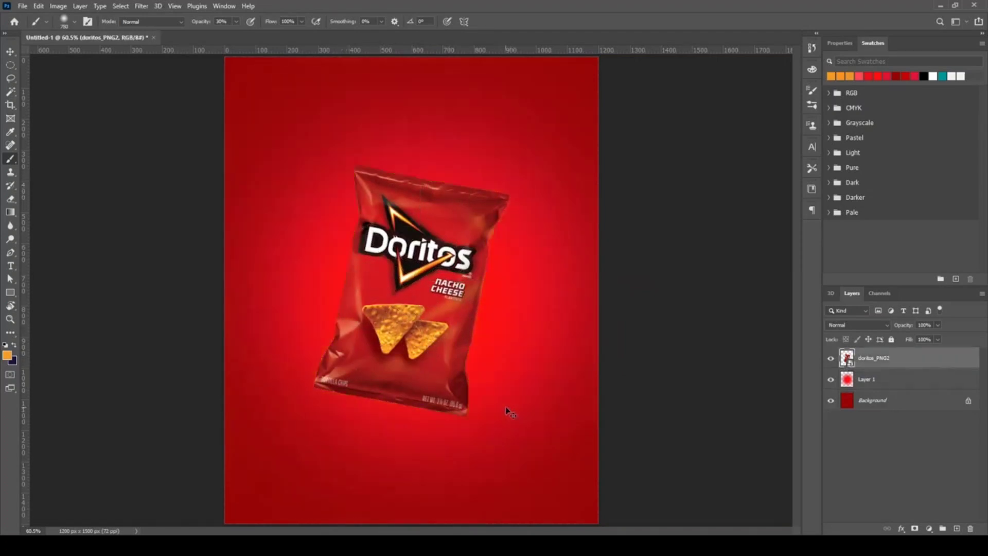
Add a new layer above Layer 1 and paint a large soft orange glow behind the bag at 50% brush opacity.
{"action": "left_click", "coordinate": [886, 381]}
{"action": "left_click", "coordinate": [957, 529]}
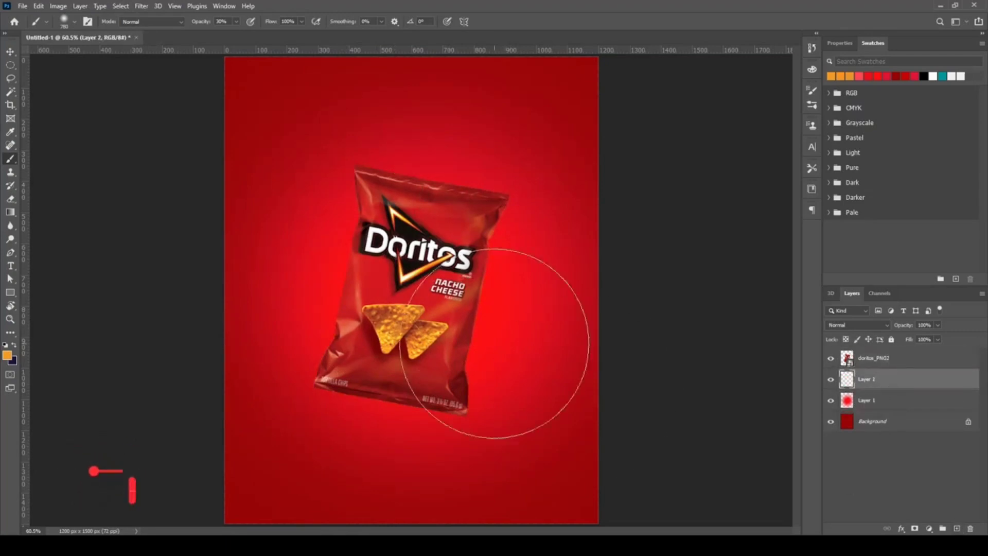
{"action": "key", "text": "bracketleft"}
{"action": "key", "text": "bracketleft"}
{"action": "key", "text": "bracketleft"}
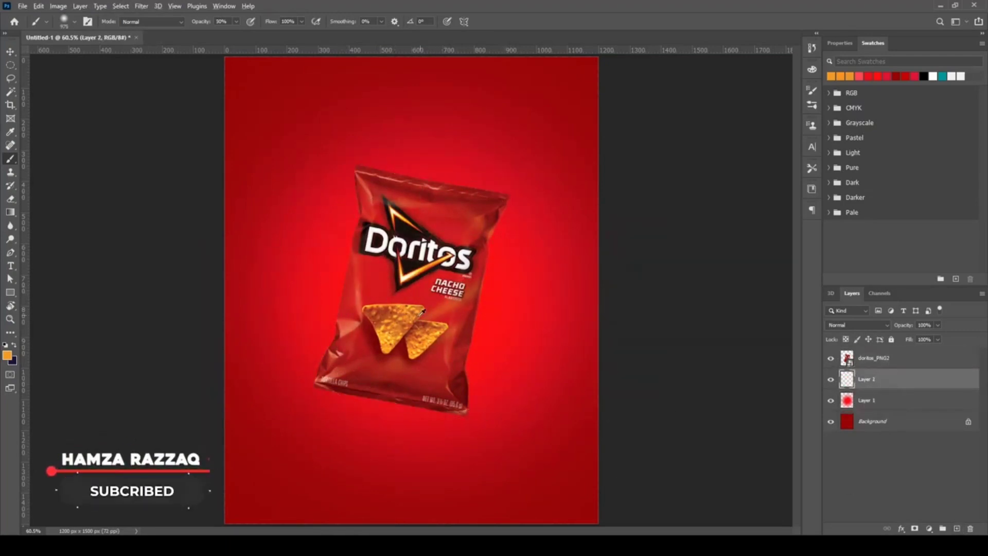
{"action": "key", "text": "bracketright"}
{"action": "key", "text": "bracketright"}
{"action": "key", "text": "5"}
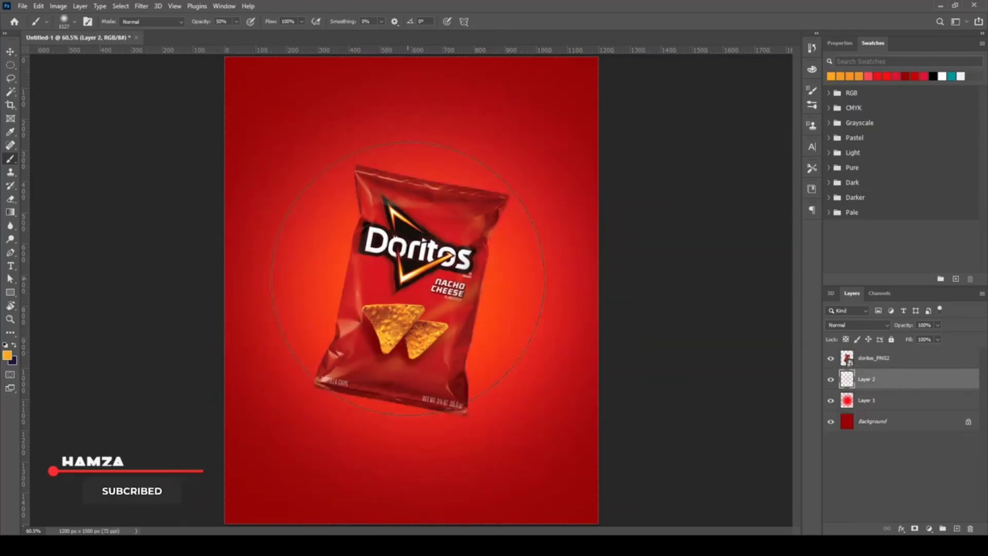
{"action": "mouse_move", "coordinate": [407, 279]}
{"action": "left_mouse_down"}
{"action": "mouse_move", "coordinate": [408, 327]}
{"action": "mouse_move", "coordinate": [513, 383]}
{"action": "left_mouse_up"}
{"action": "scroll", "coordinate": [702, 302], "scroll_direction": "down", "scroll_amount": 1}
{"action": "scroll", "coordinate": [701, 302], "scroll_direction": "up", "scroll_amount": 1}
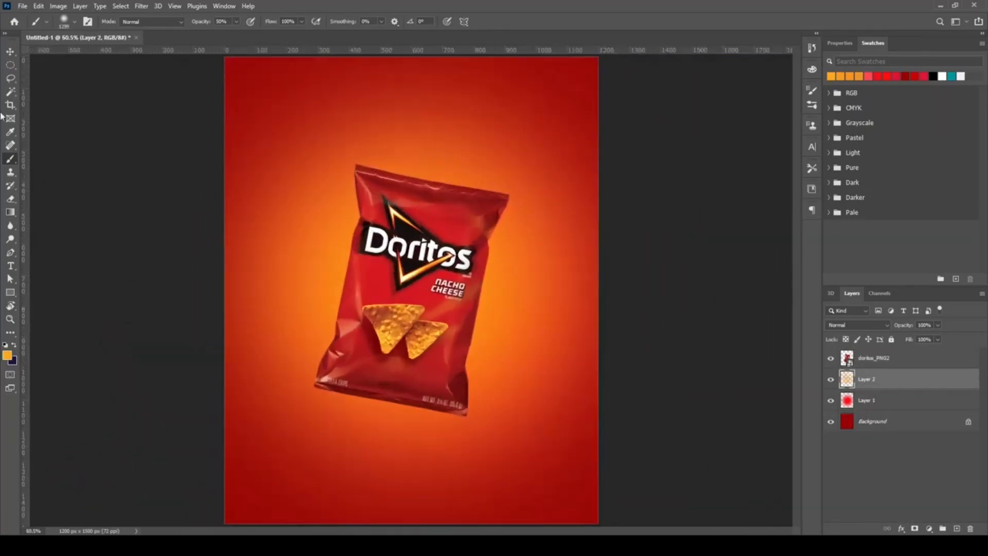
Add an Exposure adjustment clipped to the chip bag layer and set its exposure to +0.92.
{"action": "key", "text": "v"}
{"action": "scroll", "coordinate": [447, 318], "scroll_direction": "up", "scroll_amount": 1}
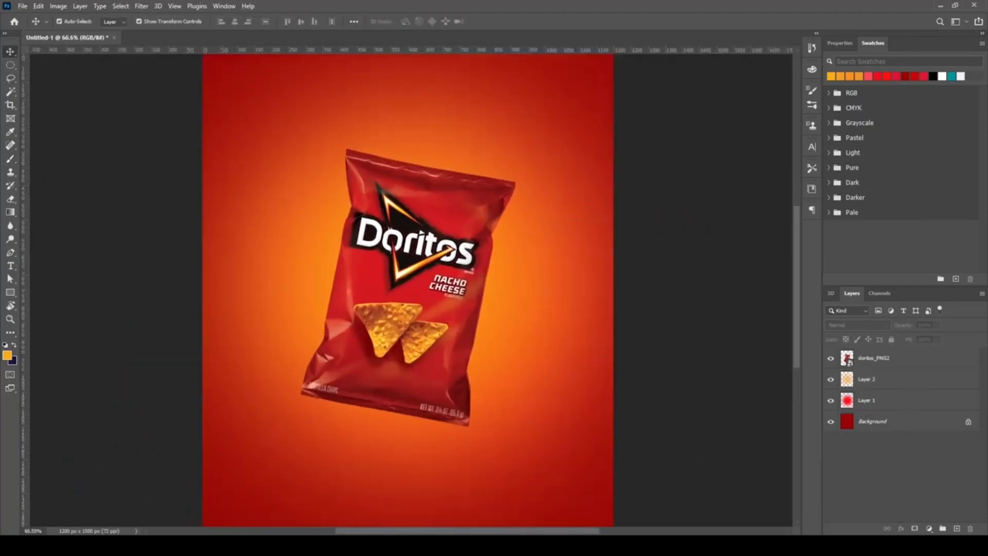
{"action": "left_click", "coordinate": [957, 529]}
{"action": "key", "text": "ctrl+z"}
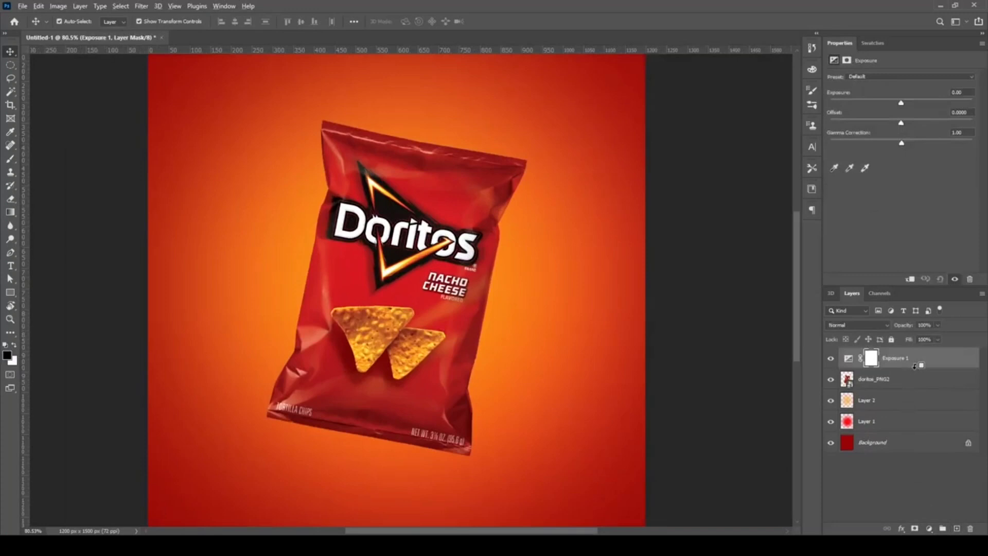
{"action": "left_click", "coordinate": [915, 367], "text": "alt"}
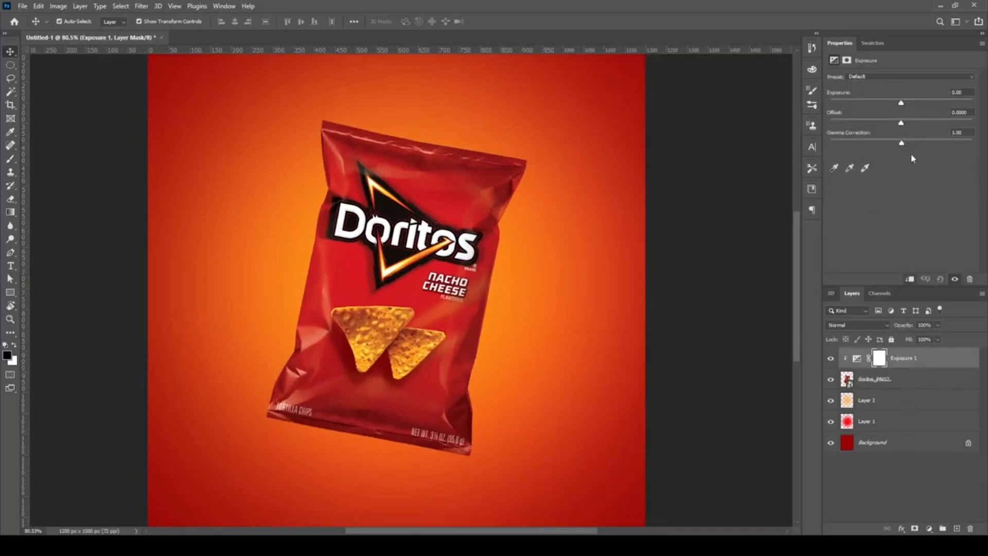
{"action": "left_click_drag", "start_coordinate": [902, 103], "coordinate": [912, 108]}
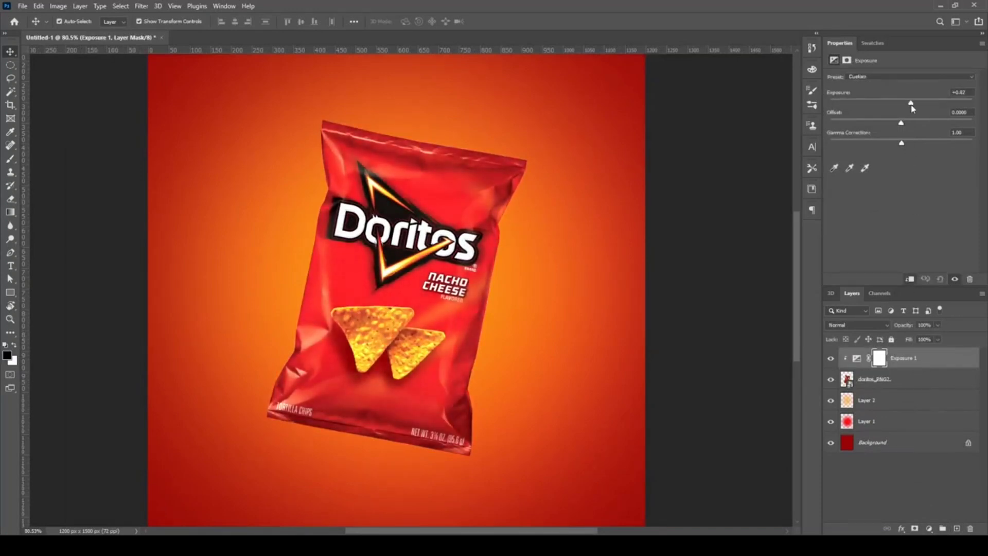
Invert the Exposure adjustment's mask to black.
{"action": "left_click", "coordinate": [904, 383]}
{"action": "left_click", "coordinate": [906, 358]}
{"action": "key", "text": "ctrl+i"}
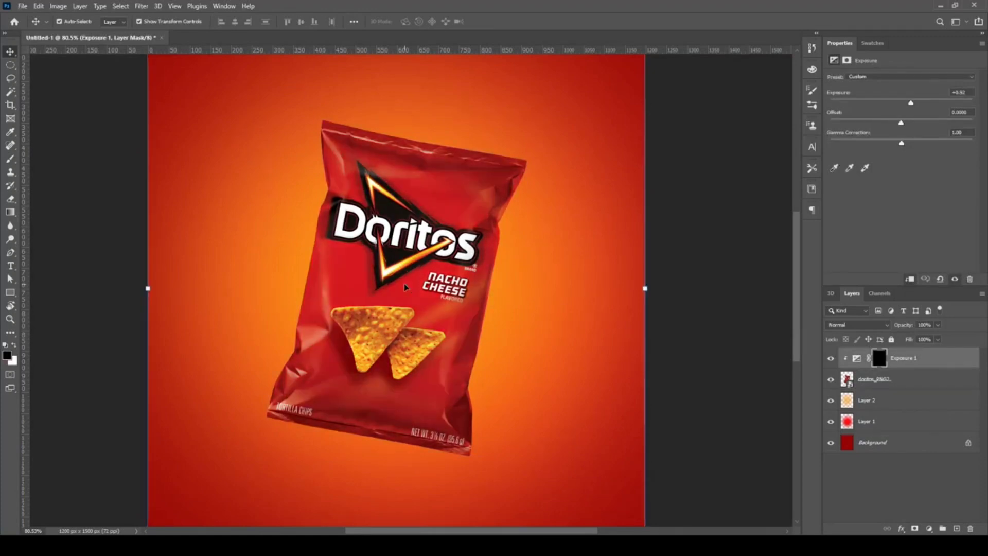
Paint white on the exposure mask with a smaller soft brush along the bag's right and lower edges.
{"action": "key", "text": "b"}
{"action": "key", "text": "bracketleft"}
{"action": "key", "text": "bracketleft"}
{"action": "key", "text": "bracketleft"}
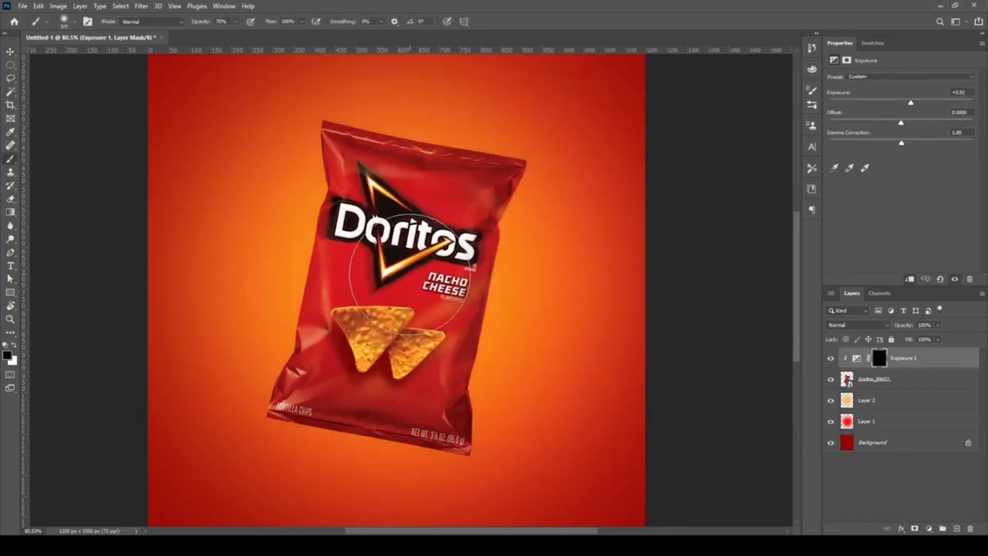
{"action": "scroll", "coordinate": [409, 274], "scroll_direction": "up", "scroll_amount": 3}
{"action": "left_click_drag", "start_coordinate": [590, 336], "coordinate": [517, 198]}
{"action": "key", "text": "x"}
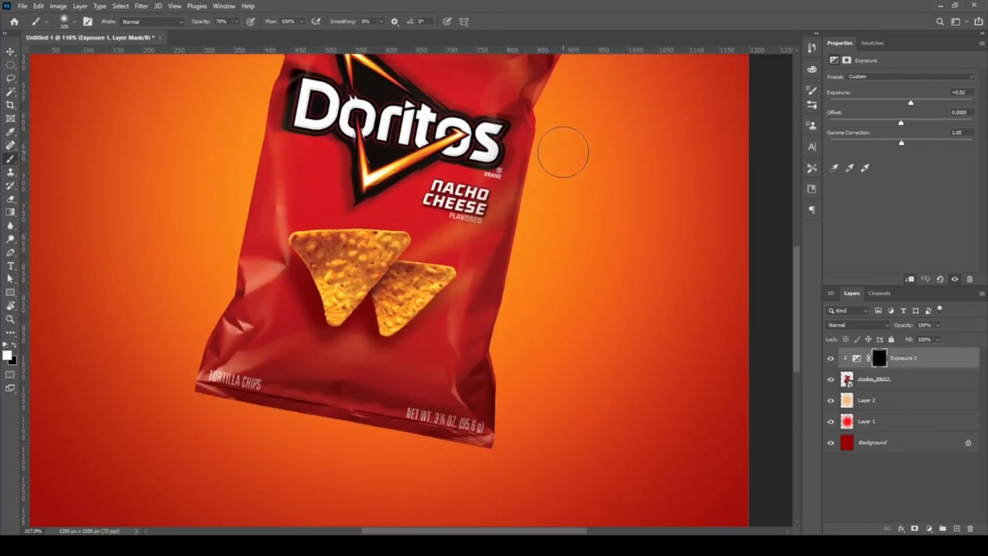
{"action": "left_click_drag", "start_coordinate": [509, 303], "coordinate": [523, 242]}
{"action": "left_click_drag", "start_coordinate": [508, 356], "coordinate": [500, 422]}
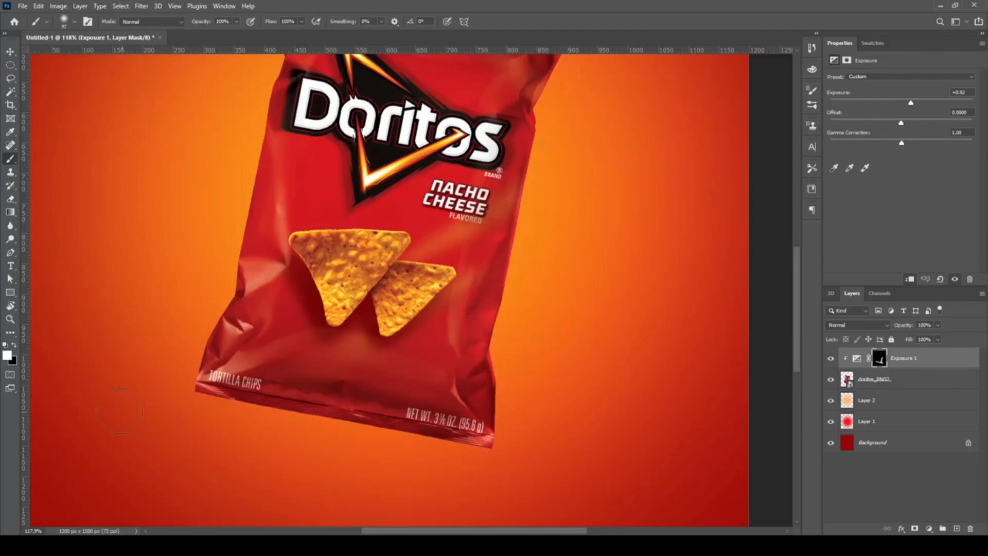
Brighten the bag's left and upper edges and the Doritos logo by painting white on the exposure mask.
{"action": "left_click_drag", "start_coordinate": [180, 399], "coordinate": [236, 476]}
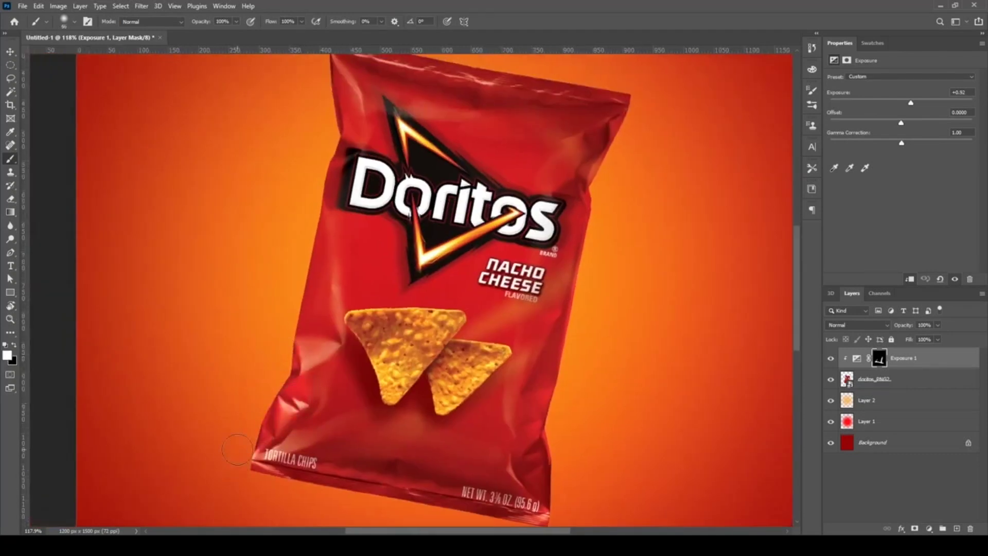
{"action": "mouse_move", "coordinate": [301, 238]}
{"action": "left_mouse_down"}
{"action": "mouse_move", "coordinate": [290, 341]}
{"action": "mouse_move", "coordinate": [302, 160]}
{"action": "mouse_move", "coordinate": [446, 174]}
{"action": "left_mouse_up"}
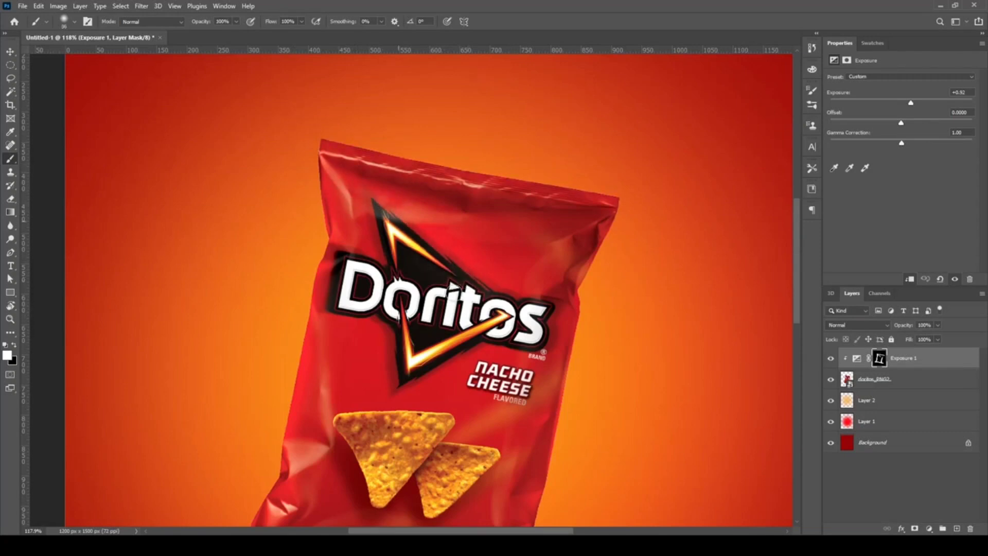
{"action": "mouse_move", "coordinate": [383, 198]}
{"action": "left_mouse_down"}
{"action": "mouse_move", "coordinate": [390, 242]}
{"action": "mouse_move", "coordinate": [374, 313]}
{"action": "mouse_move", "coordinate": [395, 383]}
{"action": "mouse_move", "coordinate": [503, 326]}
{"action": "left_mouse_up"}
{"action": "scroll", "coordinate": [463, 335], "scroll_direction": "down", "scroll_amount": 3}
Brighten the two tortilla chips on the bag by painting white over them on the exposure mask.
{"action": "left_click", "coordinate": [367, 385]}
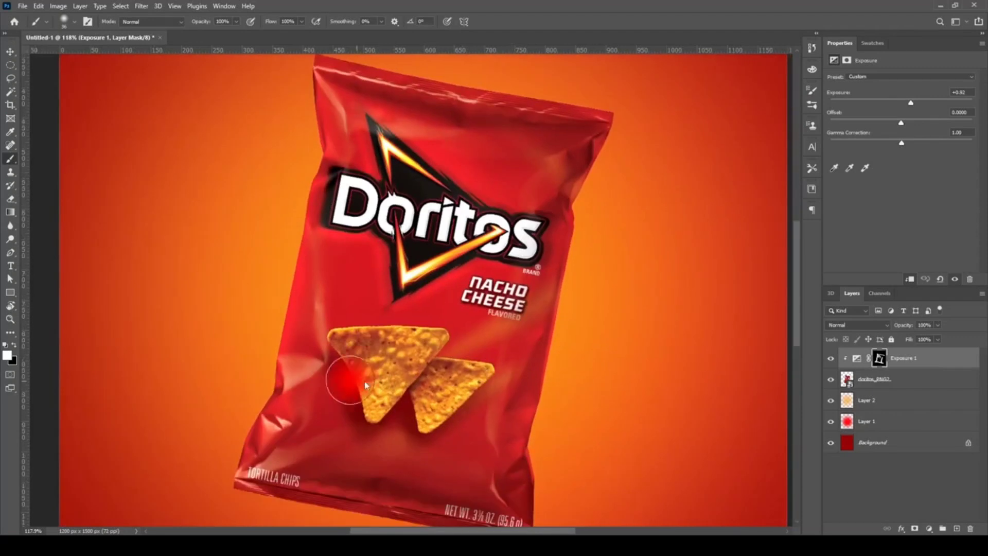
{"action": "key", "text": "ctrl+z"}
{"action": "key", "text": "x"}
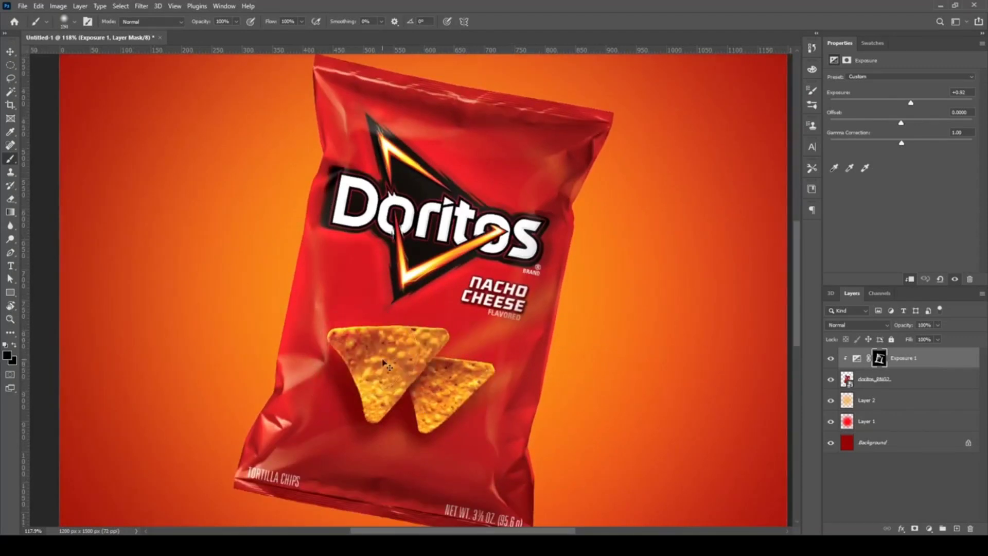
{"action": "key", "text": "i"}
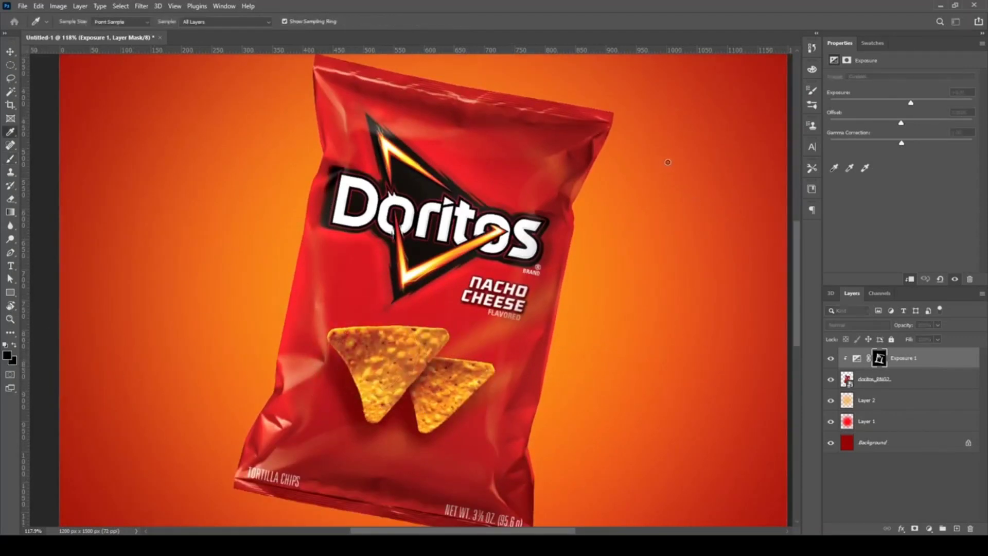
{"action": "key", "text": "b"}
{"action": "key", "text": "x"}
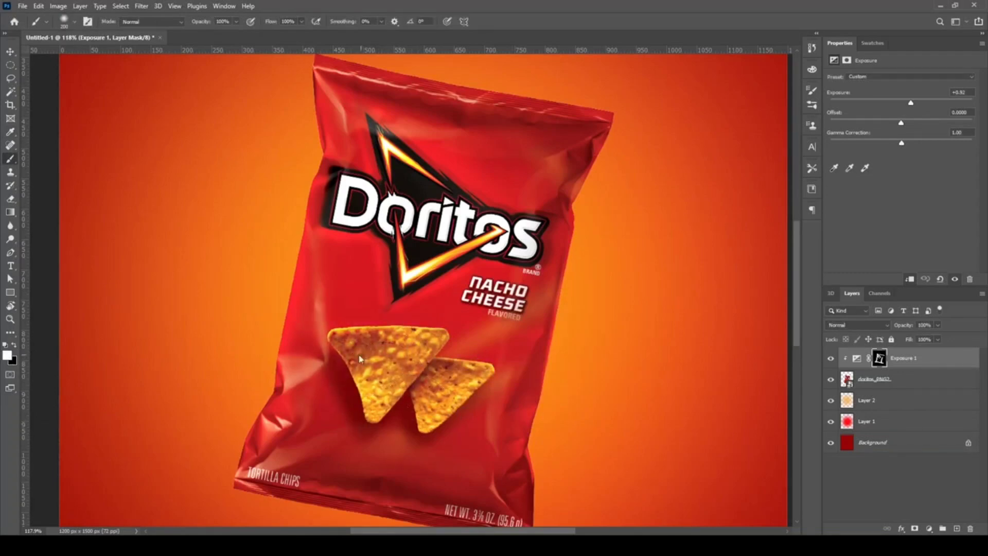
{"action": "mouse_move", "coordinate": [359, 359]}
{"action": "left_mouse_down"}
{"action": "mouse_move", "coordinate": [443, 402]}
{"action": "mouse_move", "coordinate": [488, 392]}
{"action": "left_mouse_up"}
{"action": "scroll", "coordinate": [548, 436], "scroll_direction": "down", "scroll_amount": 2}
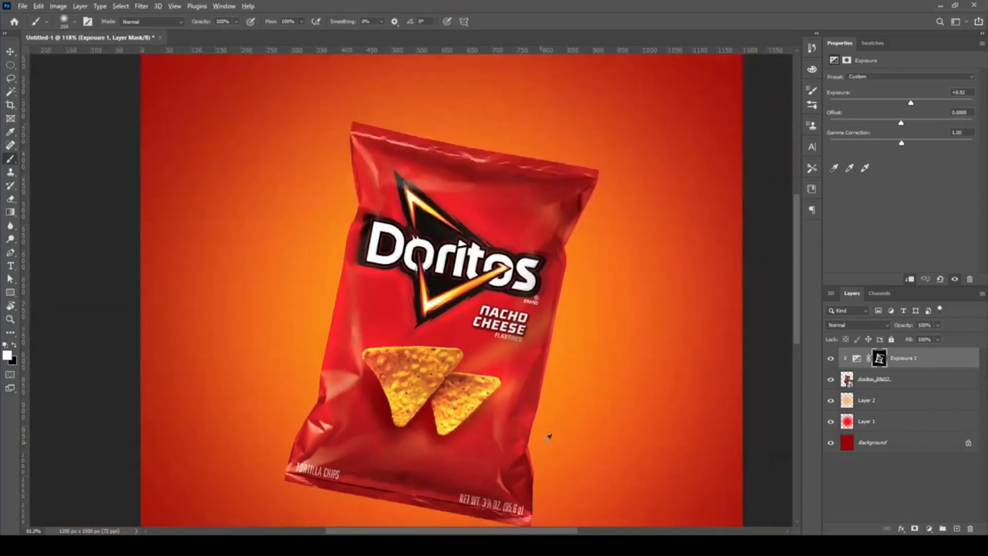
{"action": "scroll", "coordinate": [548, 437], "scroll_direction": "down", "scroll_amount": 2}
{"action": "scroll", "coordinate": [515, 361], "scroll_direction": "right", "scroll_amount": 1}
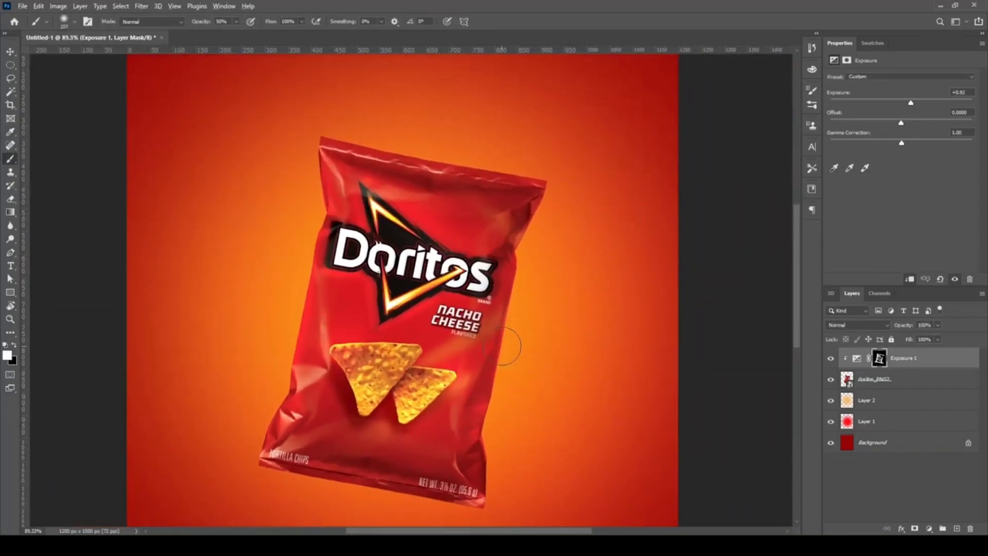
Refine the highlights along the bag's right edge and upper creases on the exposure mask with a small white brush at 50% opacity.
{"action": "scroll", "coordinate": [503, 346], "scroll_direction": "up", "scroll_amount": 3}
{"action": "scroll", "coordinate": [494, 375], "scroll_direction": "up", "scroll_amount": 1}
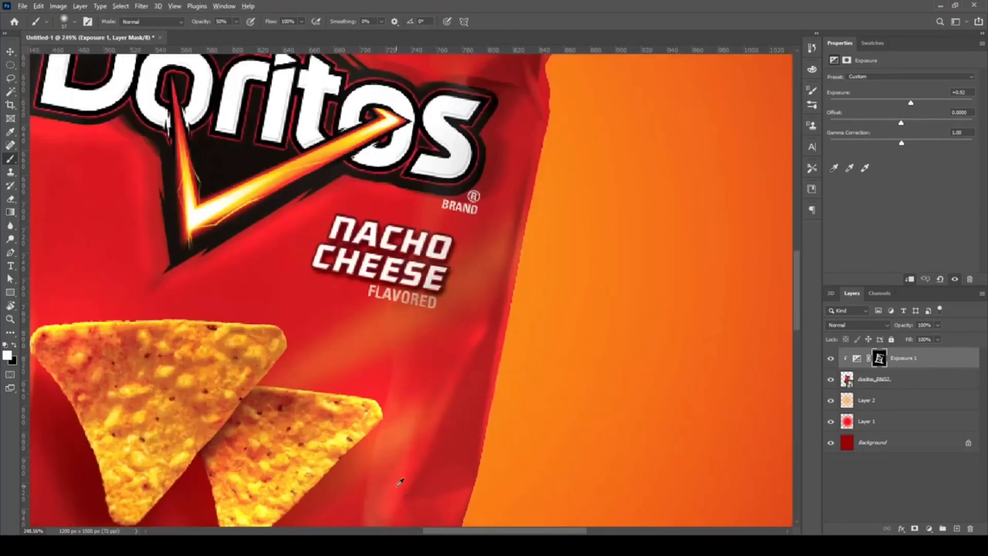
{"action": "scroll", "coordinate": [443, 443], "scroll_direction": "down", "scroll_amount": 3}
{"action": "scroll", "coordinate": [509, 406], "scroll_direction": "up", "scroll_amount": 4}
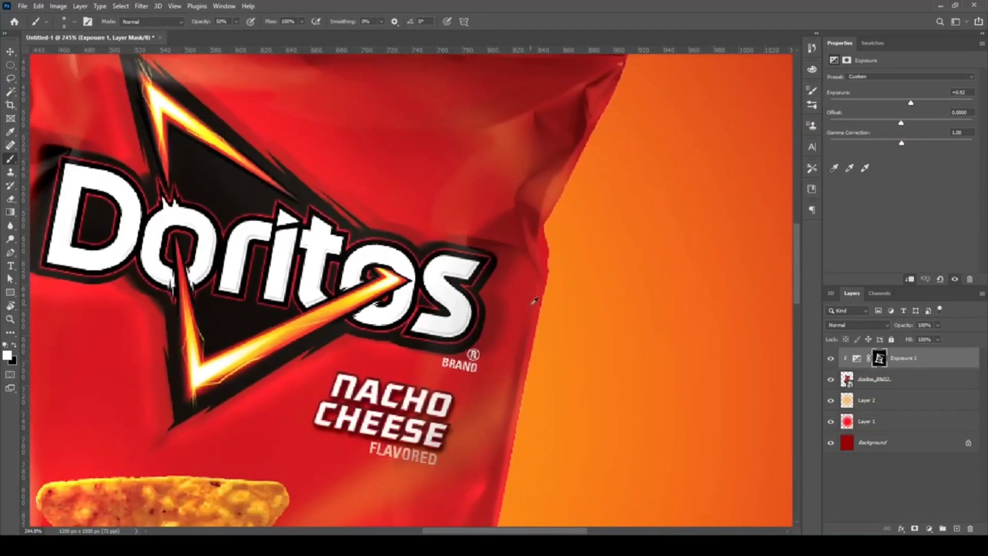
{"action": "scroll", "coordinate": [535, 299], "scroll_direction": "down", "scroll_amount": 2}
{"action": "scroll", "coordinate": [510, 340], "scroll_direction": "up", "scroll_amount": 2}
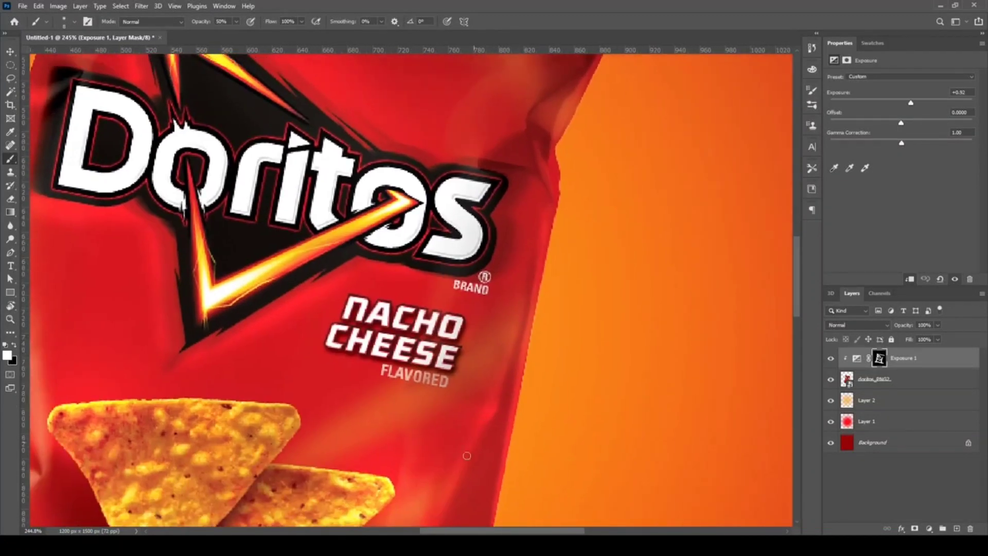
{"action": "scroll", "coordinate": [517, 301], "scroll_direction": "up", "scroll_amount": 5}
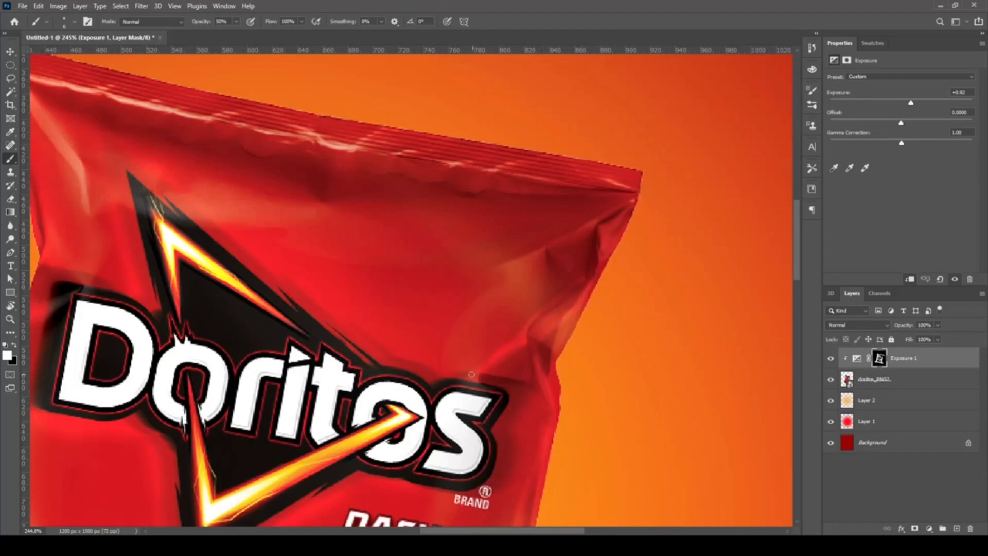
{"action": "scroll", "coordinate": [418, 294], "scroll_direction": "down", "scroll_amount": 5}
{"action": "scroll", "coordinate": [418, 295], "scroll_direction": "up", "scroll_amount": 5}
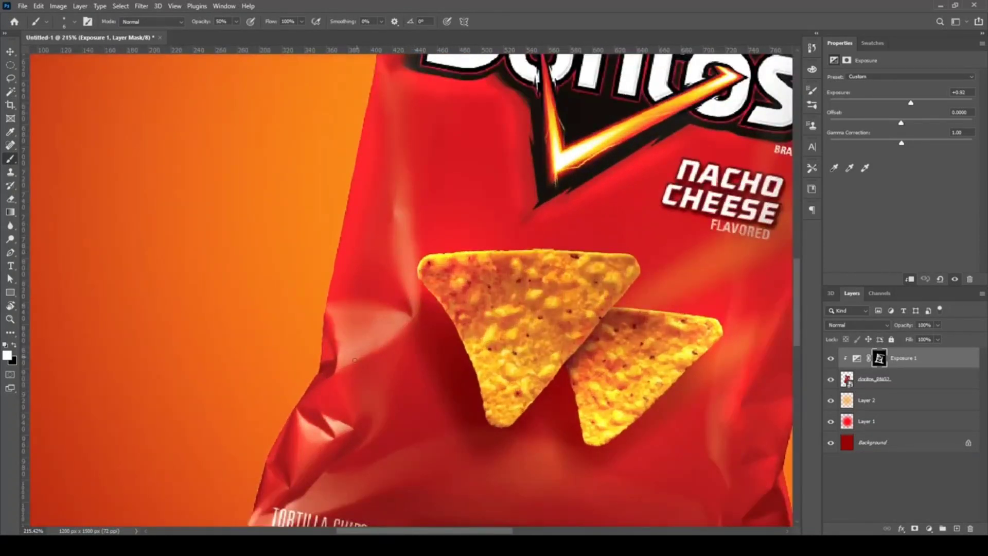
Softly brighten the bag's lower-left folds on the exposure mask with a larger white brush at 20% opacity.
{"action": "key", "text": "bracketright"}
{"action": "key", "text": "bracketright"}
{"action": "key", "text": "bracketright"}
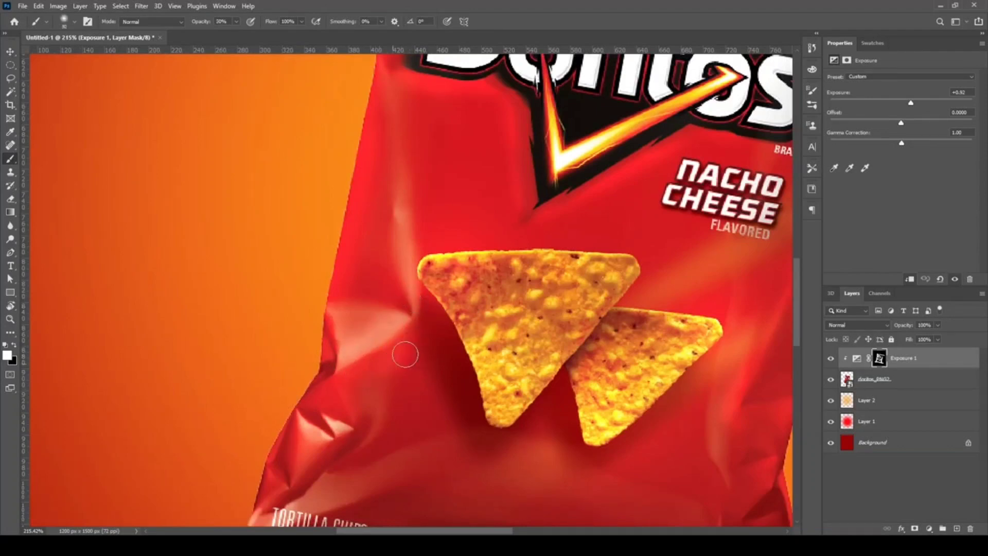
{"action": "scroll", "coordinate": [411, 299], "scroll_direction": "down", "scroll_amount": 4}
{"action": "key", "text": "2"}
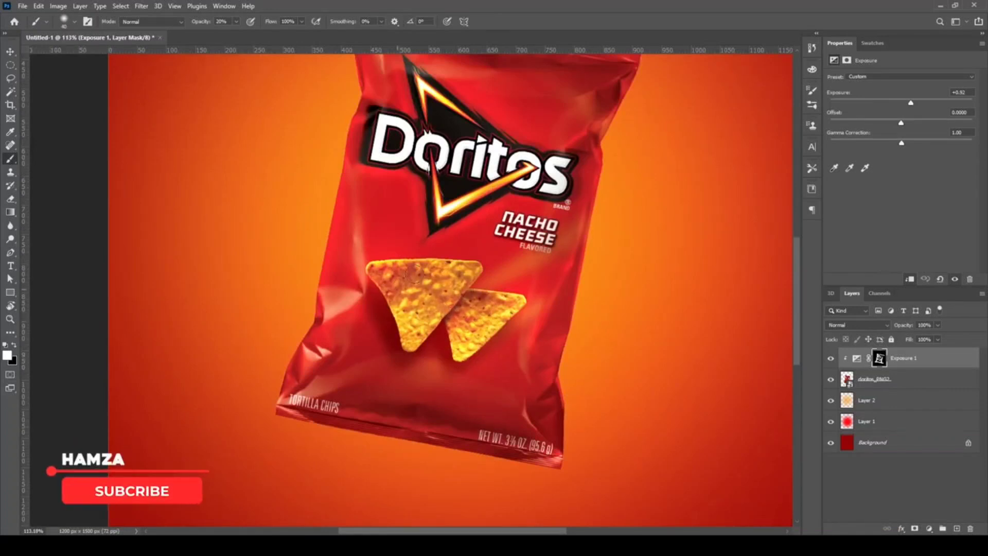
{"action": "scroll", "coordinate": [485, 307], "scroll_direction": "down", "scroll_amount": 3}
{"action": "scroll", "coordinate": [420, 374], "scroll_direction": "up", "scroll_amount": 1}
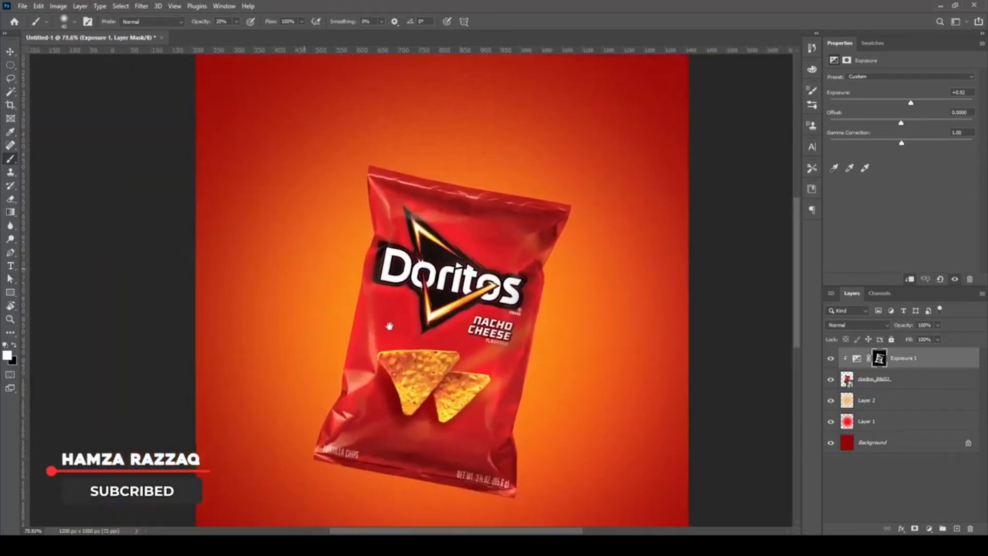
{"action": "scroll", "coordinate": [420, 374], "scroll_direction": "down", "scroll_amount": 3}
{"action": "key", "text": "v"}
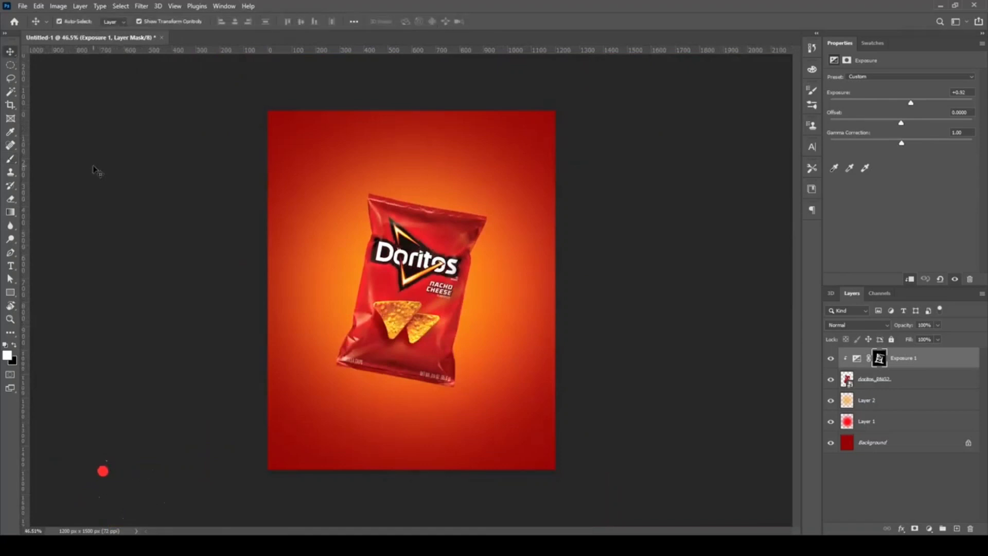
Create a new empty layer directly beneath the Doritos bag layer.
{"action": "scroll", "coordinate": [385, 288], "scroll_direction": "up", "scroll_amount": 2}
{"action": "left_click", "coordinate": [927, 477]}
{"action": "left_click", "coordinate": [957, 529]}
Paint a large soft yellow glow behind the bag on the new layer, using an 80% opacity brush.
{"action": "key", "text": "b"}
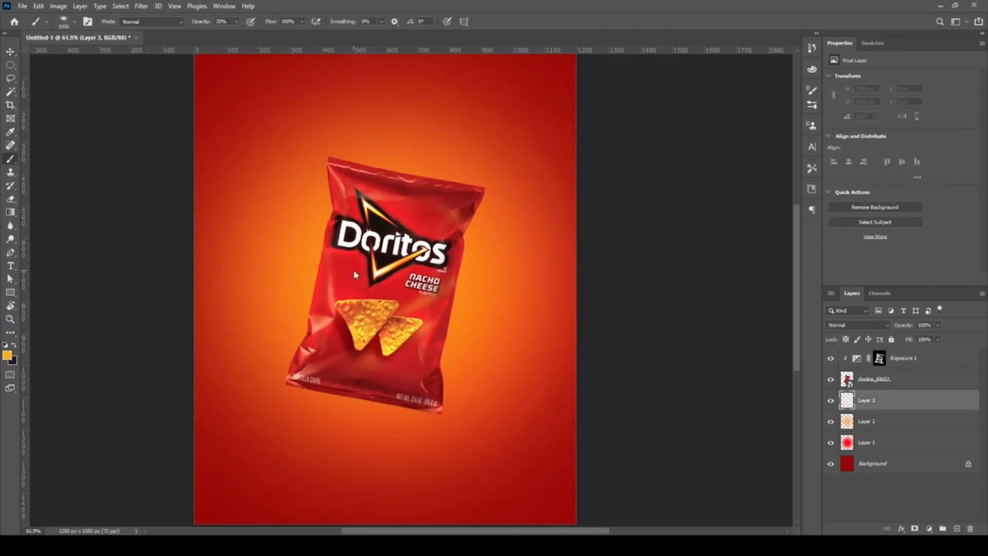
{"action": "key", "text": "bracketright"}
{"action": "key", "text": "bracketright"}
{"action": "key", "text": "bracketleft"}
{"action": "key", "text": "bracketleft"}
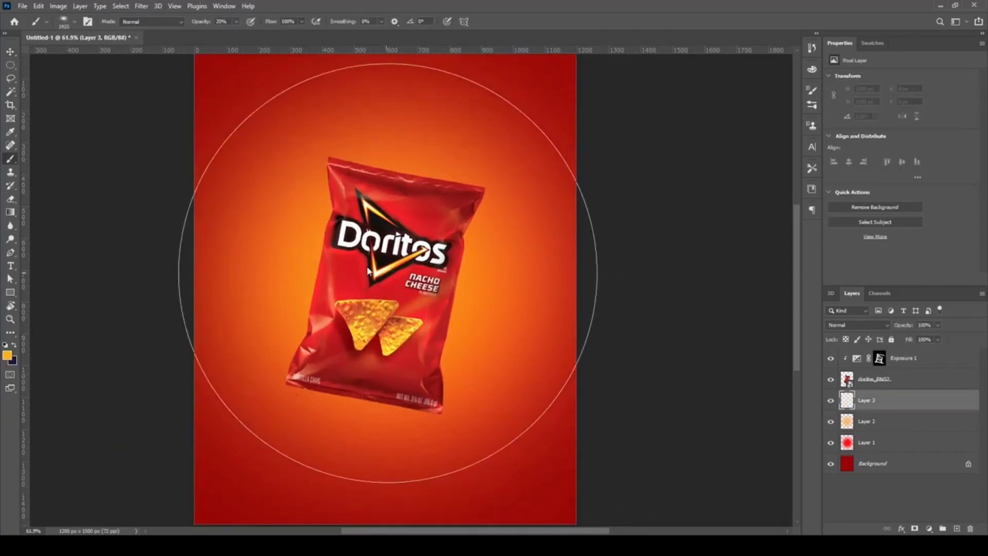
{"action": "left_click", "coordinate": [9, 360]}
{"action": "key", "text": "Return"}
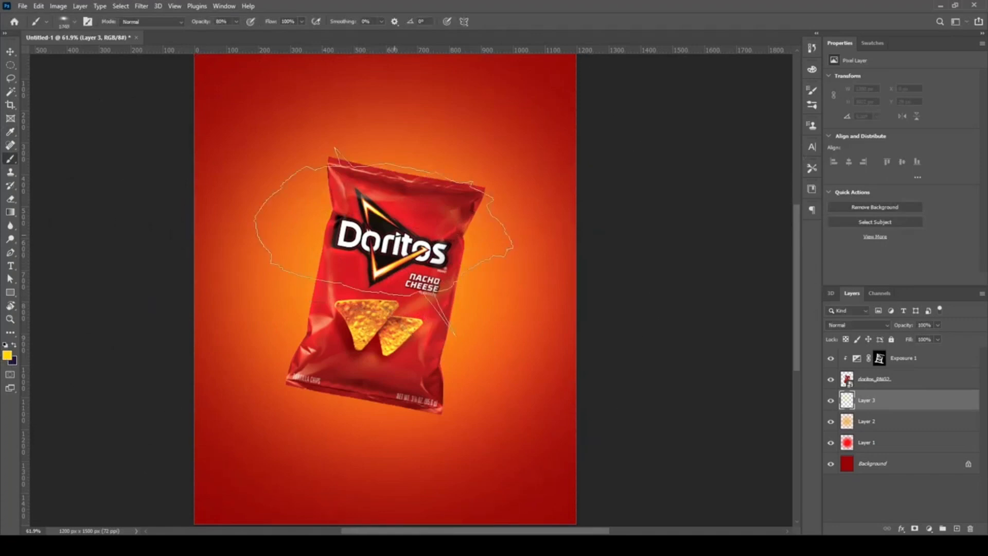
{"action": "key", "text": "bracketright"}
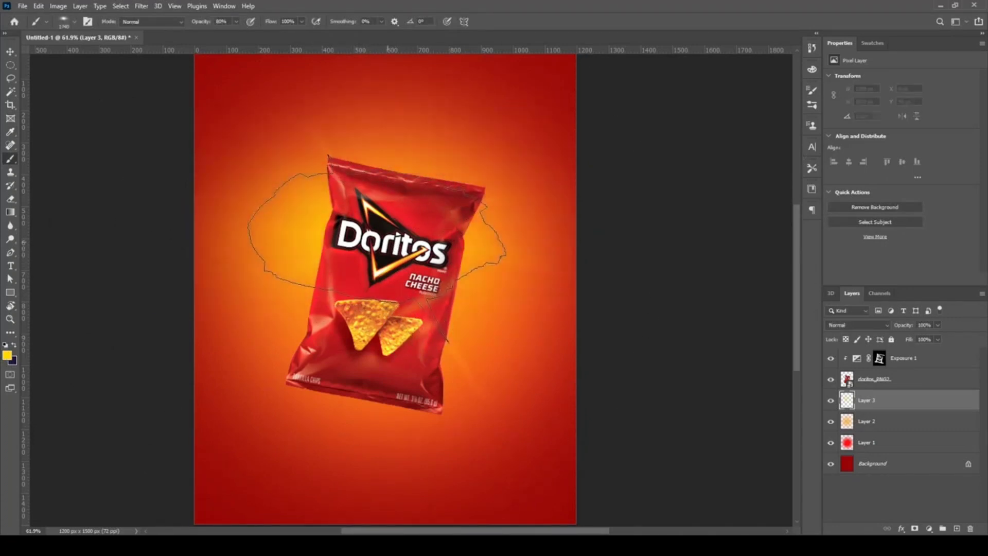
{"action": "scroll", "coordinate": [377, 249], "scroll_direction": "down", "scroll_amount": 3}
{"action": "scroll", "coordinate": [412, 360], "scroll_direction": "up", "scroll_amount": 3}
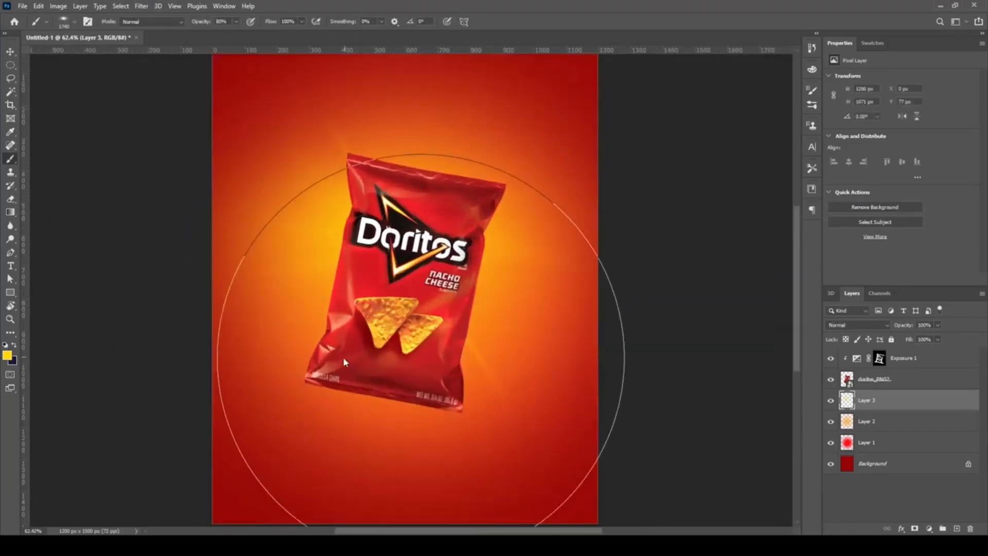
Add a new layer above Exposure 1, topped by an Exposure adjustment of +1.06 with its mask inverted to black.
{"action": "left_click", "coordinate": [911, 361]}
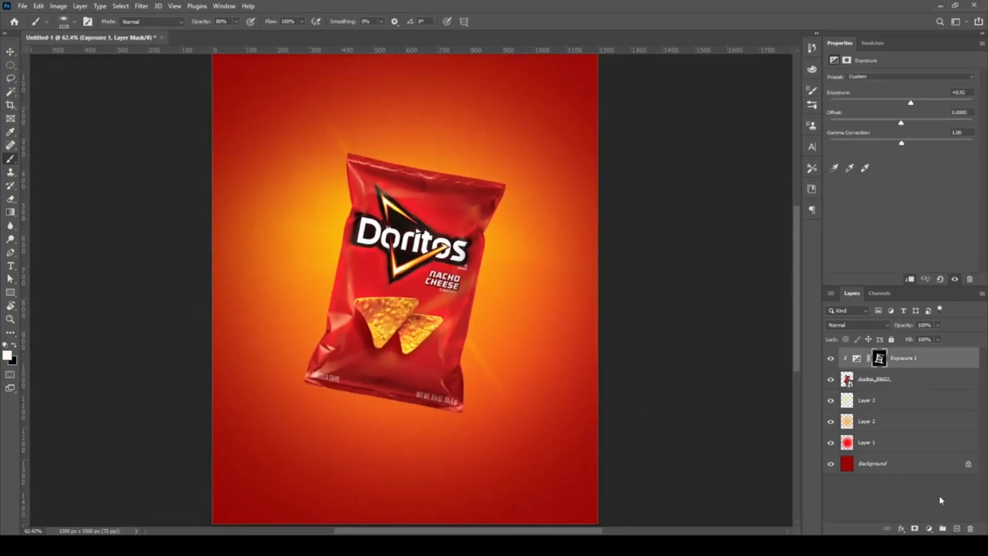
{"action": "left_click", "coordinate": [956, 529]}
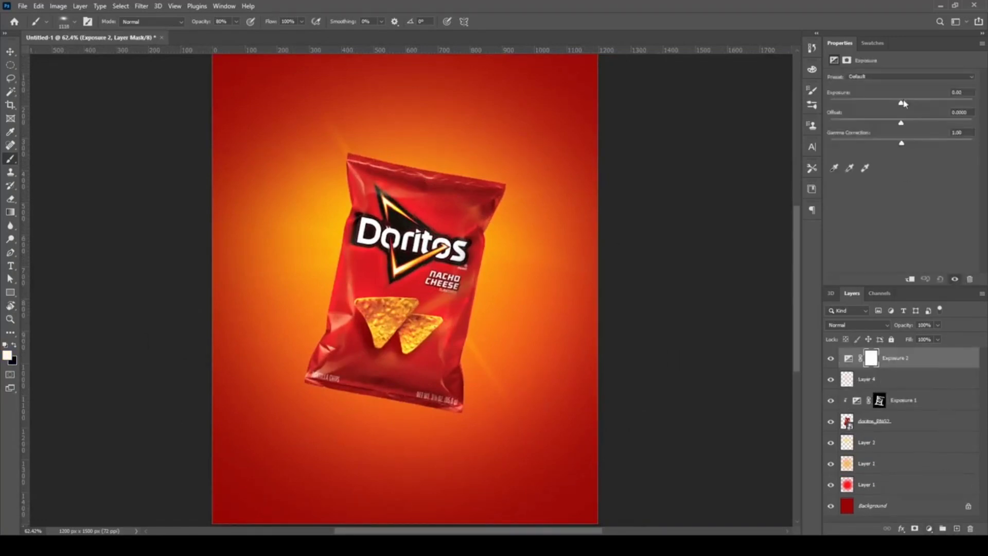
{"action": "left_click_drag", "start_coordinate": [905, 106], "coordinate": [912, 108]}
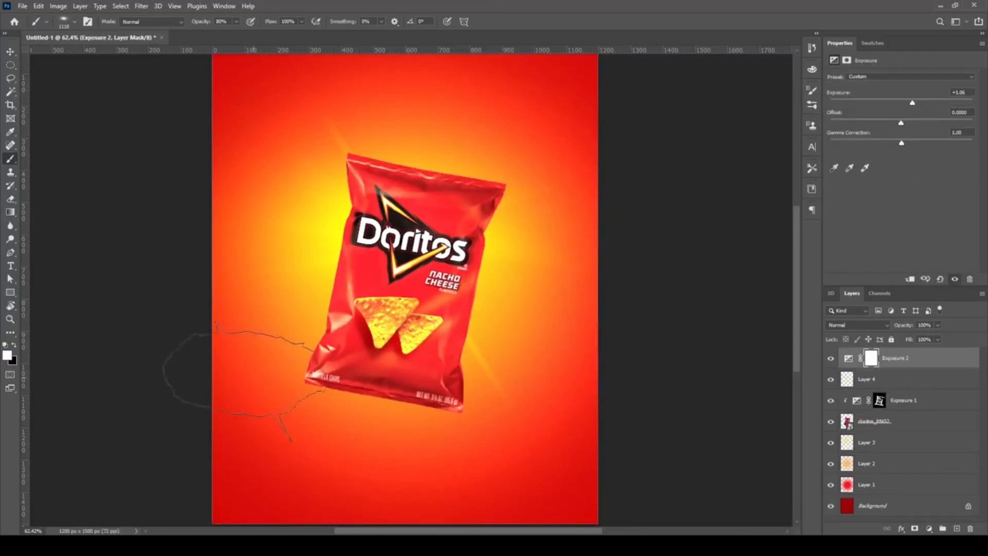
{"action": "key", "text": "ctrl+i"}
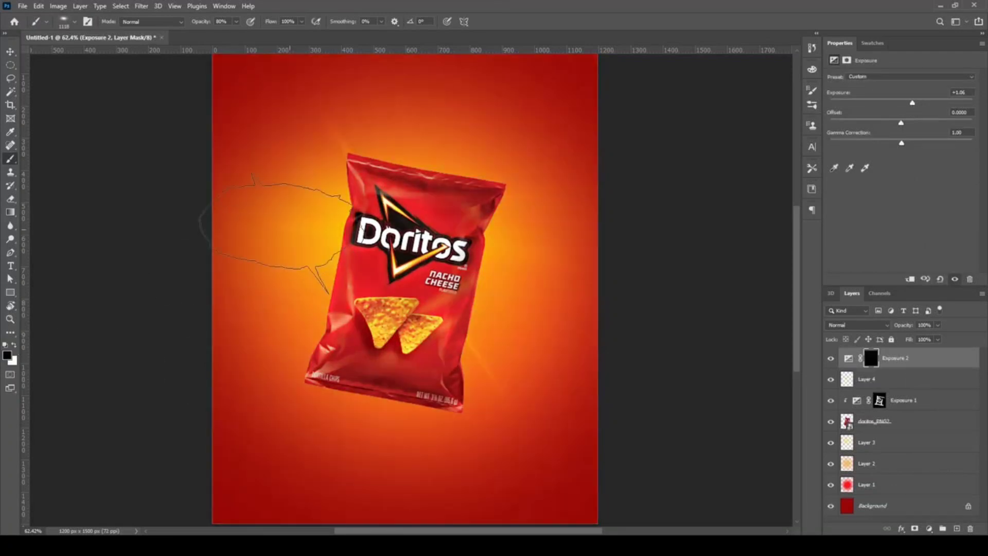
{"action": "key", "text": "c"}
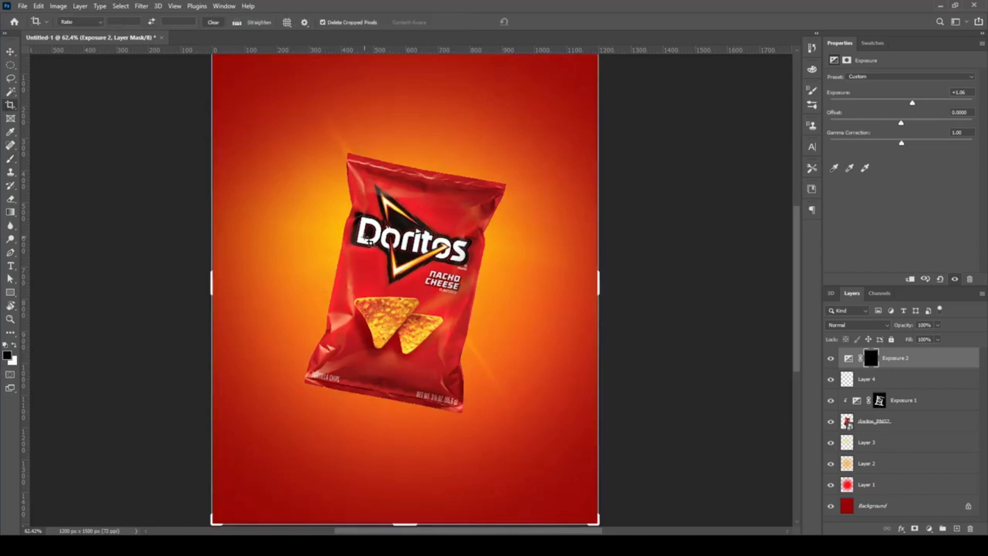
{"action": "left_click", "coordinate": [870, 357]}
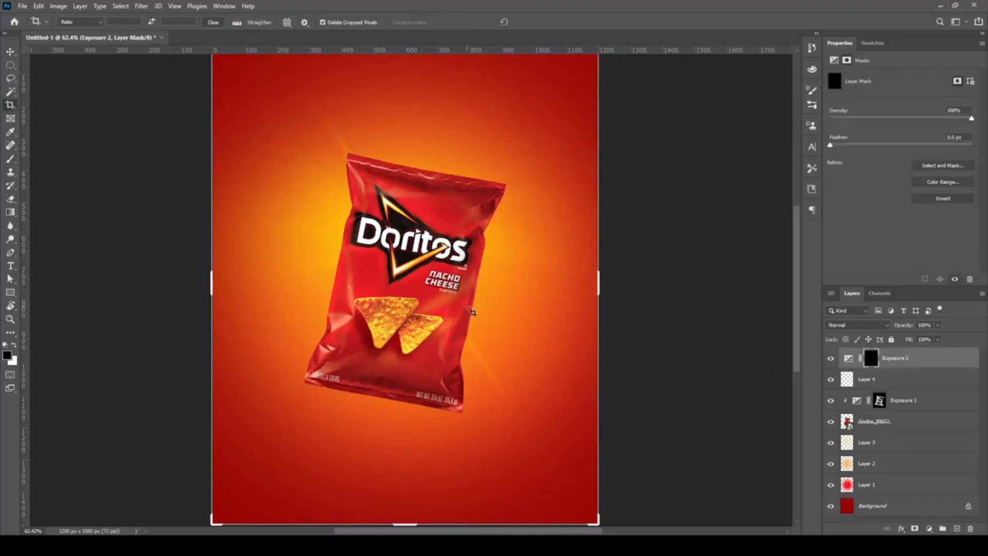
{"action": "key", "text": "b"}
{"action": "key", "text": "c"}
{"action": "left_click", "coordinate": [895, 375]}
{"action": "left_click", "coordinate": [871, 358]}
{"action": "key", "text": "b"}
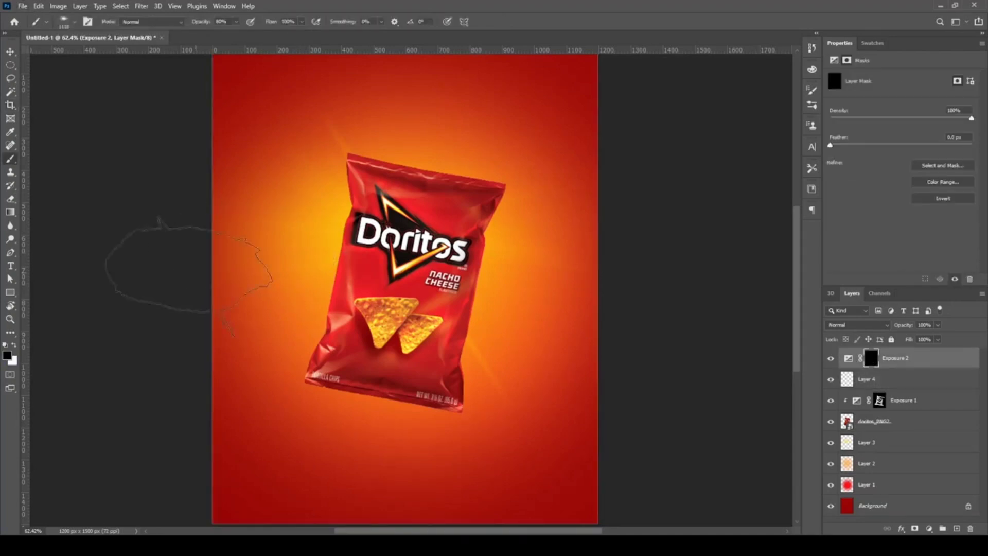
Paint white on the Exposure 2 mask to intensify the light around the upper part of the bag.
{"action": "scroll", "coordinate": [331, 216], "scroll_direction": "up", "scroll_amount": 2}
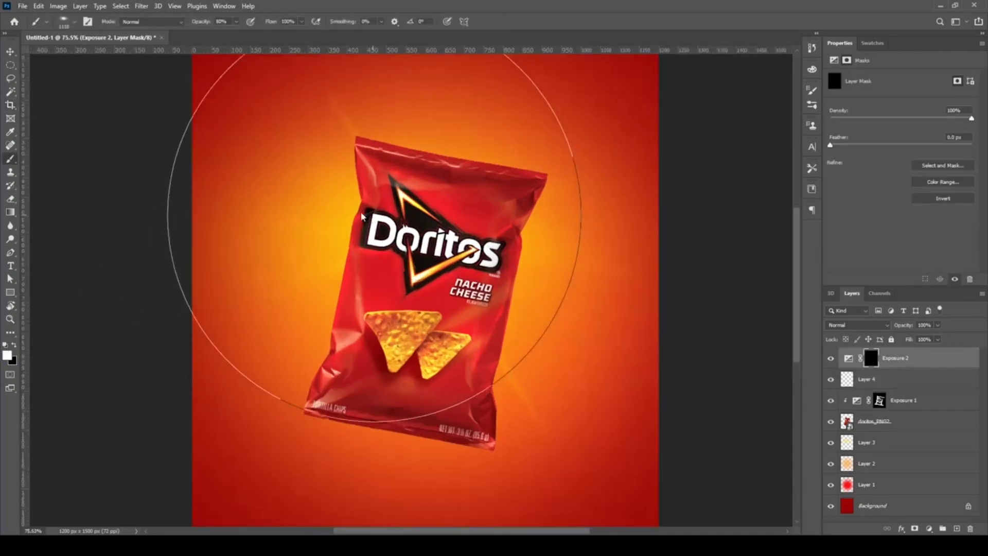
{"action": "key", "text": "bracketleft"}
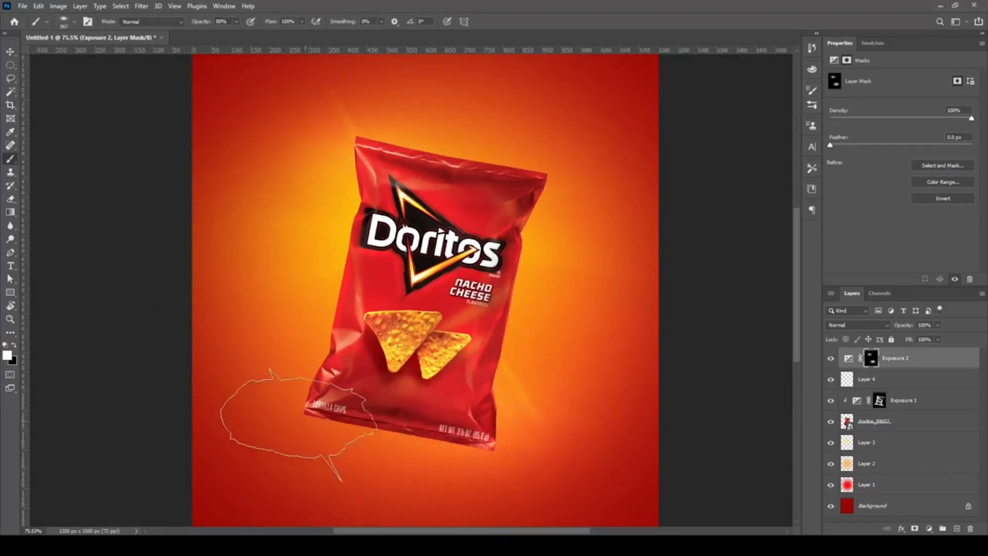
Try brightening the lower part of the bag and its surroundings with white strokes on the Exposure 2 mask.
{"action": "key", "text": "bracketright"}
{"action": "left_click_drag", "start_coordinate": [420, 371], "coordinate": [418, 349]}
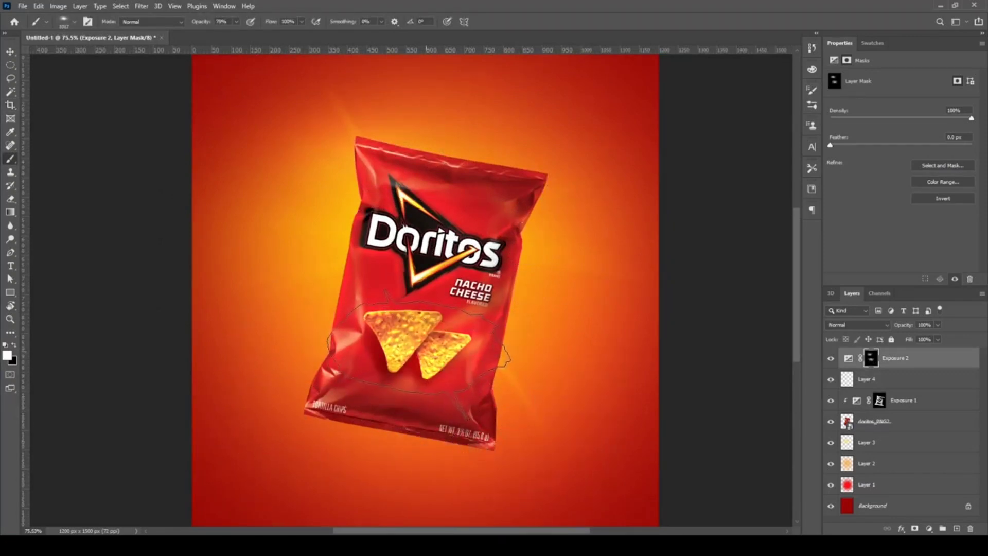
{"action": "key", "text": "bracketleft"}
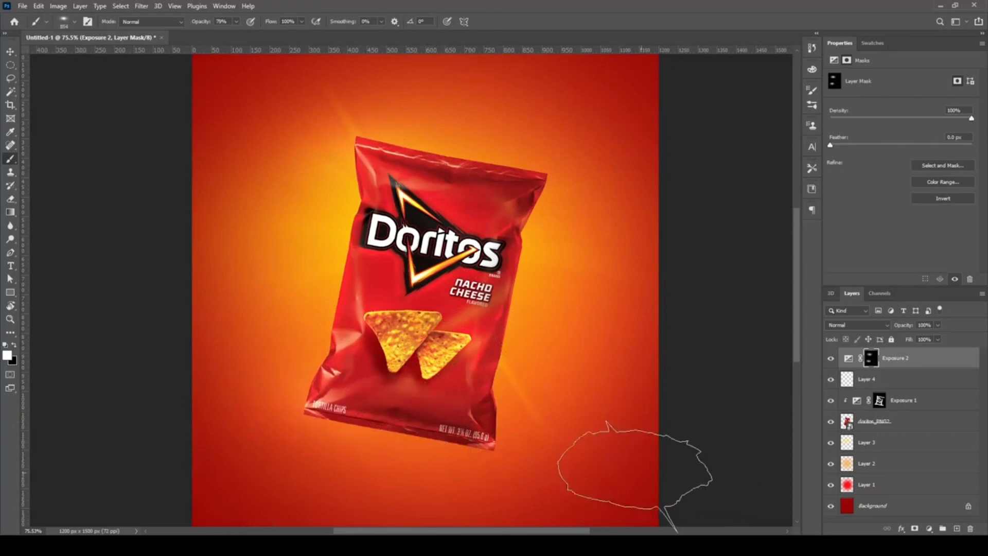
{"action": "key", "text": "ctrl+z"}
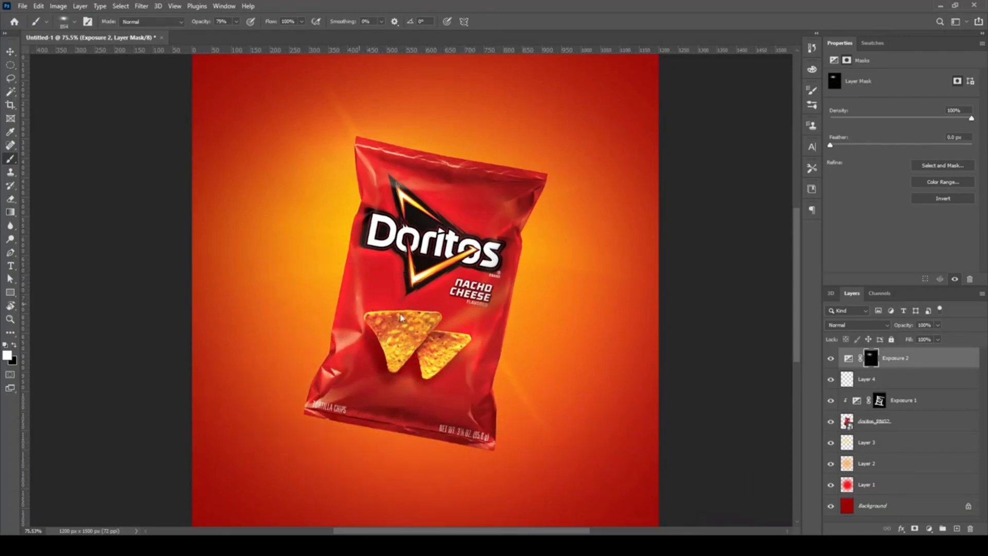
{"action": "left_click_drag", "start_coordinate": [289, 370], "coordinate": [380, 417]}
{"action": "key", "text": "ctrl+z"}
Paint additional white spots on the Exposure 2 mask with a smaller brush to brighten the bag, and deselect the layers.
{"action": "key", "text": "bracketleft"}
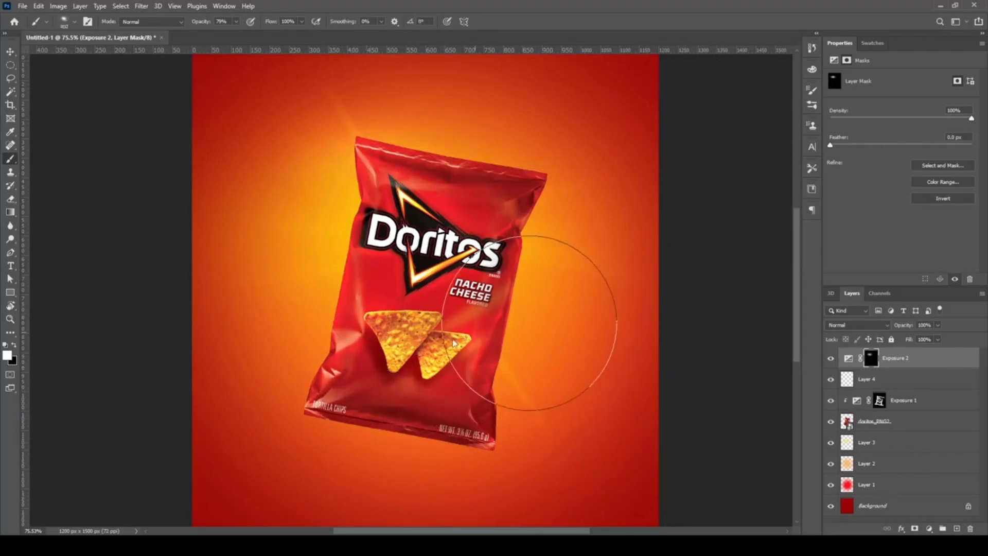
{"action": "key", "text": "period"}
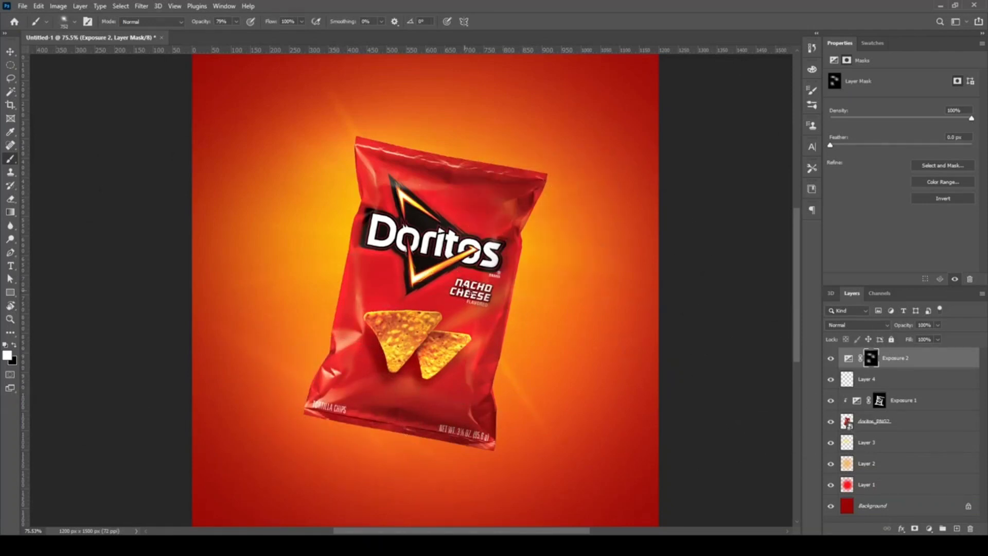
{"action": "key", "text": "ctrl+minus"}
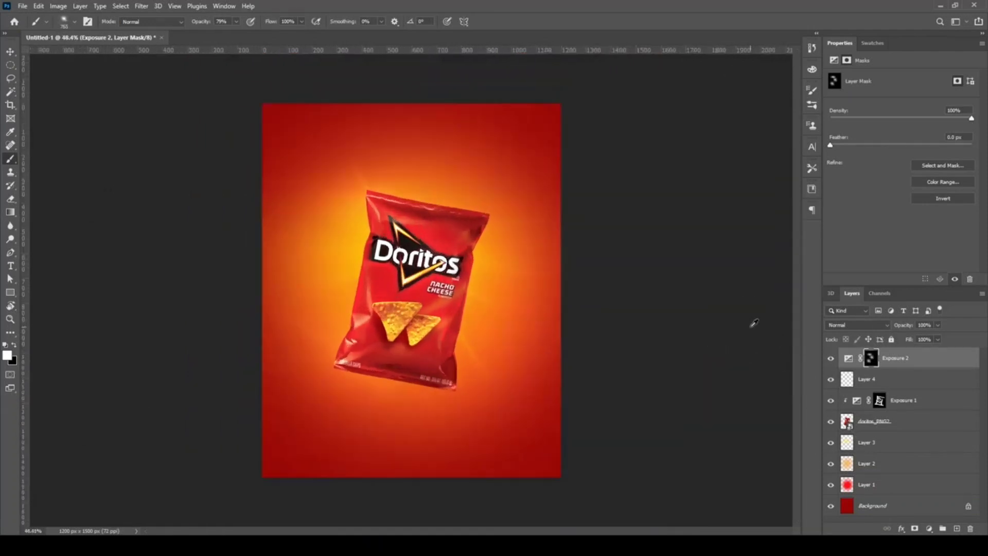
{"action": "key", "text": "ctrl+0"}
{"action": "key", "text": "v"}
{"action": "left_click", "coordinate": [703, 342]}
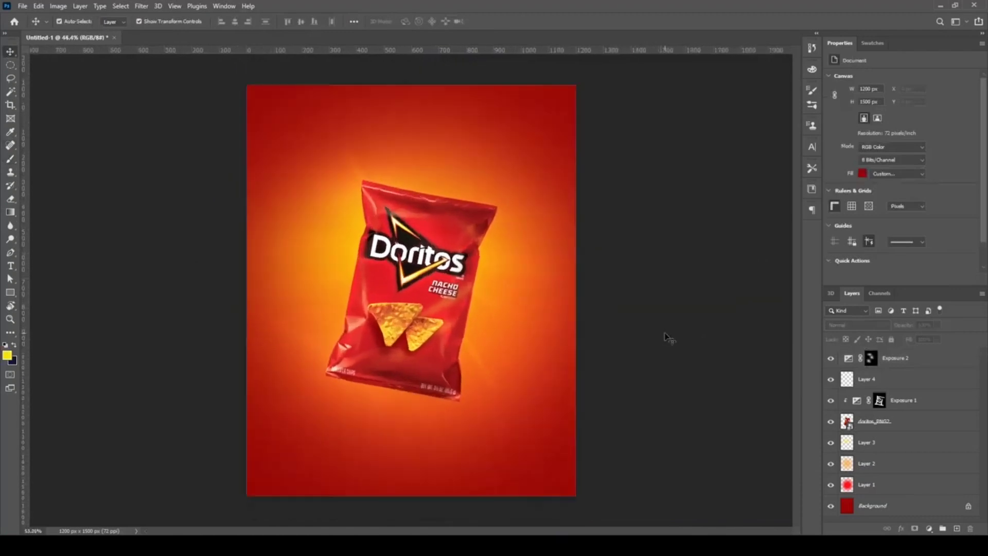
{"action": "scroll", "coordinate": [667, 337], "scroll_direction": "up", "scroll_amount": 3}
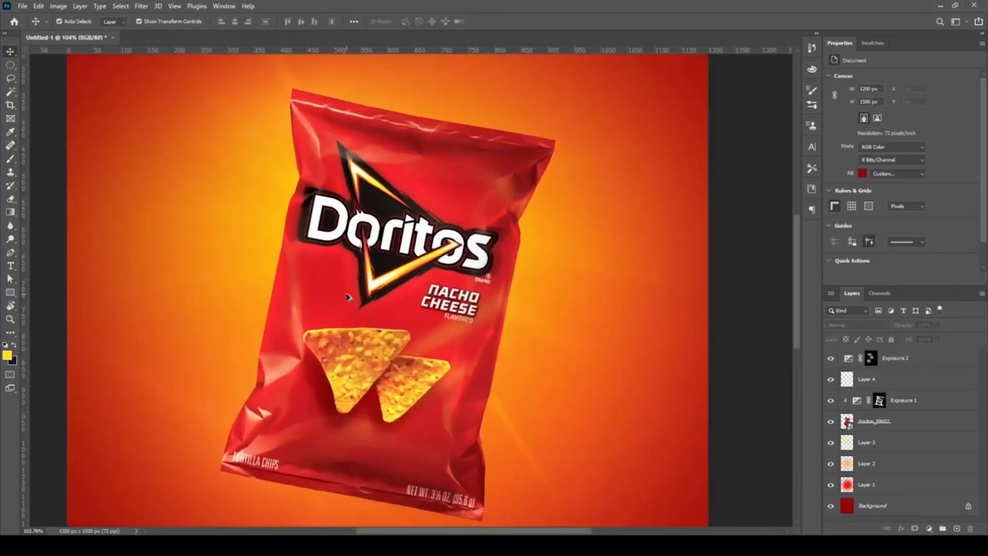
{"action": "scroll", "coordinate": [685, 324], "scroll_direction": "down", "scroll_amount": 5}
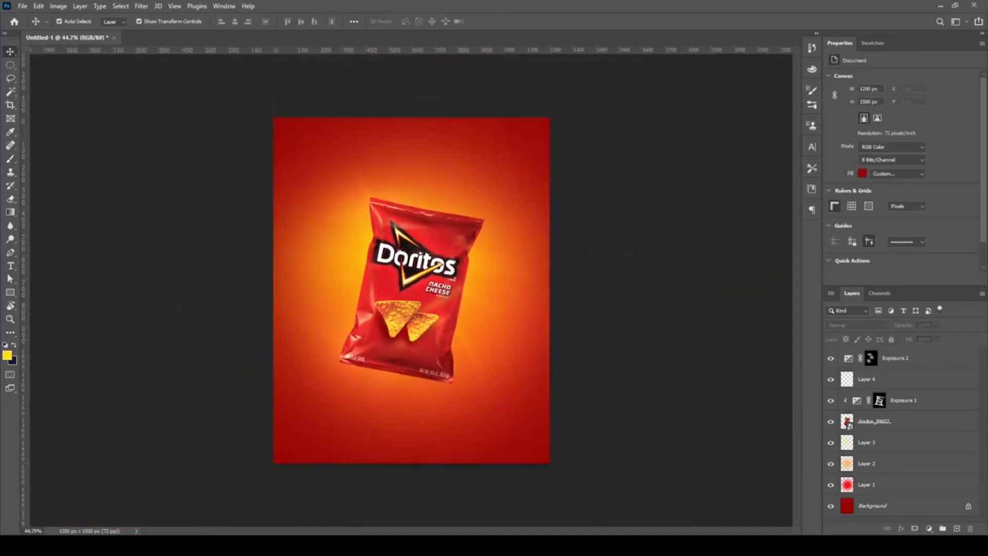
Place the pngwing.com dip bowl image, scaled to about 46% and tilted counter-clockwise about 12°, over the bag's lower-right edge.
{"action": "left_click_drag", "start_coordinate": [987, 324], "coordinate": [500, 324]}
{"action": "scroll", "coordinate": [499, 324], "scroll_direction": "up", "scroll_amount": 2}
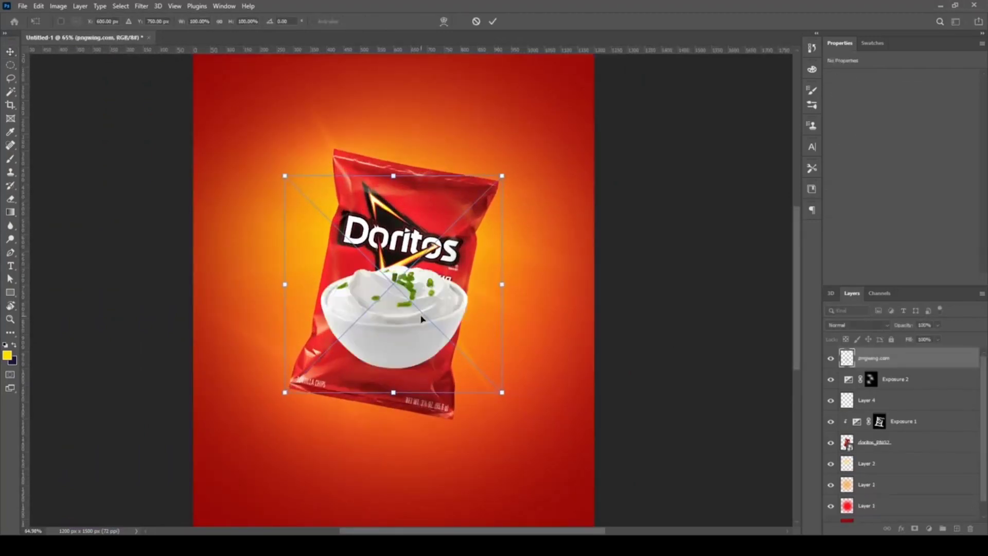
{"action": "left_click_drag", "start_coordinate": [571, 190], "coordinate": [487, 284]}
{"action": "left_click_drag", "start_coordinate": [497, 369], "coordinate": [503, 360]}
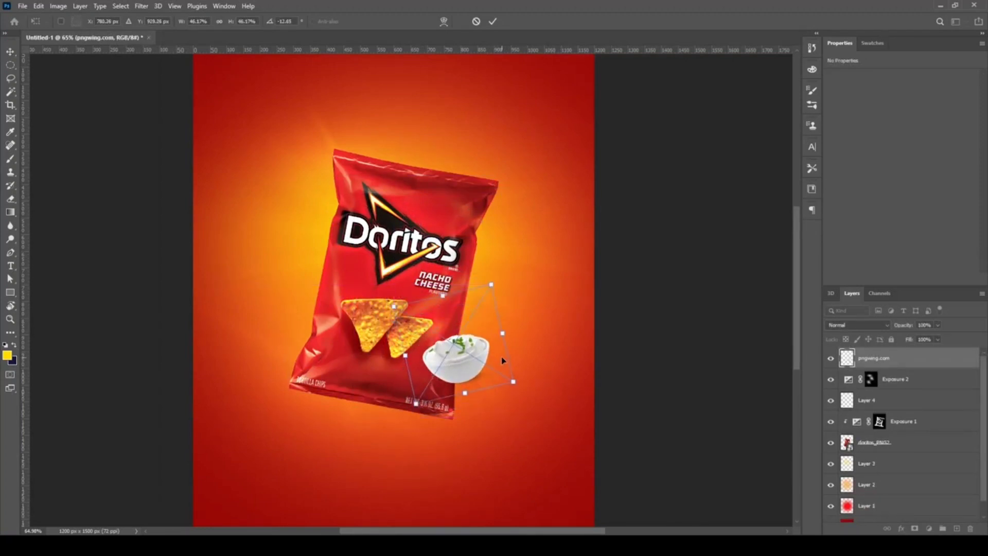
{"action": "key", "text": "Return"}
{"action": "scroll", "coordinate": [503, 360], "scroll_direction": "up", "scroll_amount": 5}
{"action": "left_click_drag", "start_coordinate": [433, 312], "coordinate": [427, 298]}
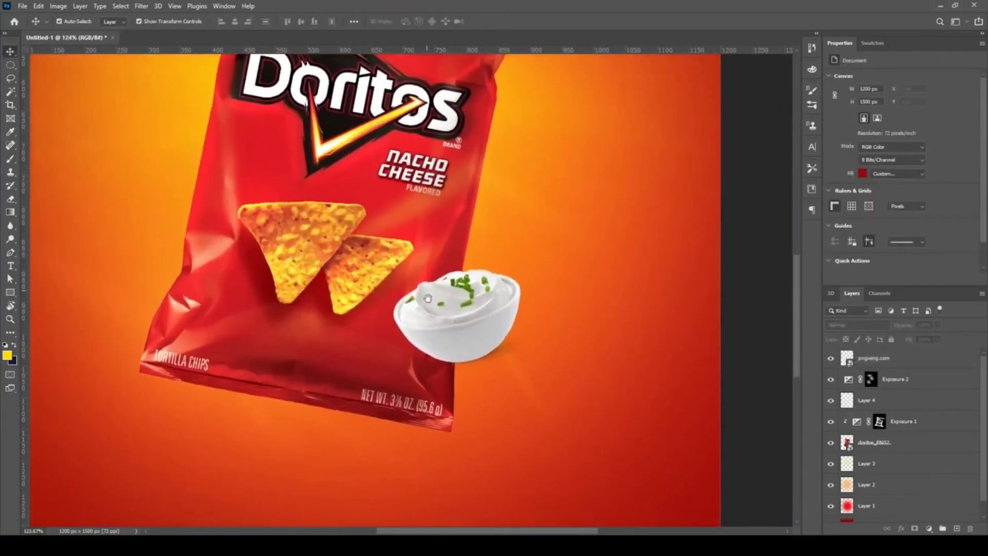
Add a layer mask to the pngwing.com dip bowl layer and switch to the Brush tool.
{"action": "scroll", "coordinate": [428, 299], "scroll_direction": "up", "scroll_amount": 1}
{"action": "scroll", "coordinate": [600, 353], "scroll_direction": "down", "scroll_amount": 5}
{"action": "scroll", "coordinate": [469, 366], "scroll_direction": "up", "scroll_amount": 5}
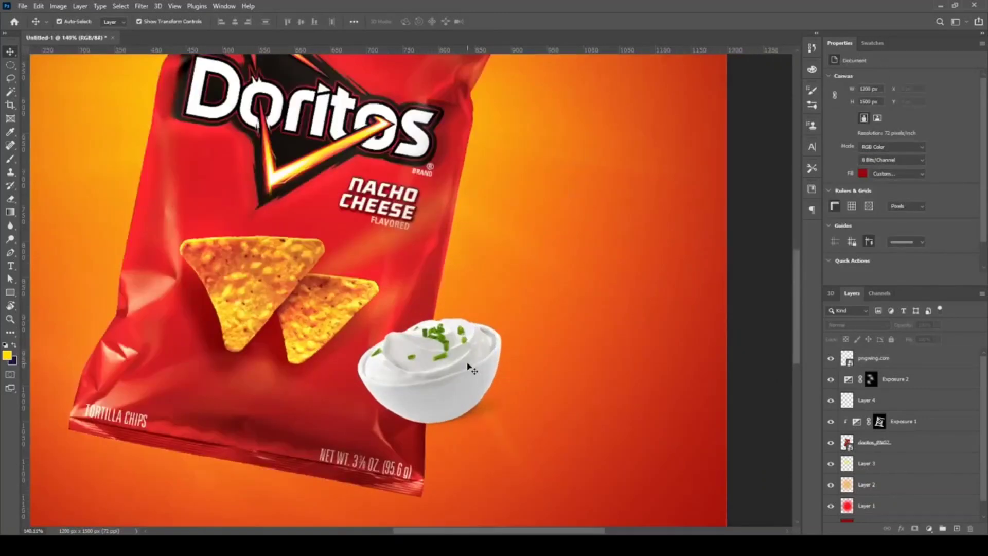
{"action": "left_click", "coordinate": [468, 367]}
{"action": "key", "text": "b"}
{"action": "scroll", "coordinate": [422, 371], "scroll_direction": "up", "scroll_amount": 4}
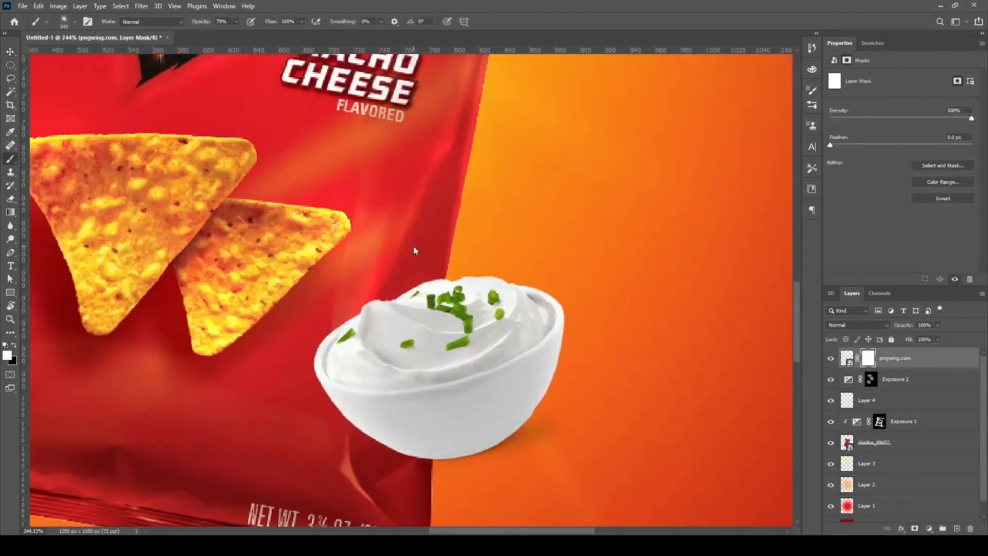
{"action": "scroll", "coordinate": [477, 388], "scroll_direction": "up", "scroll_amount": 2}
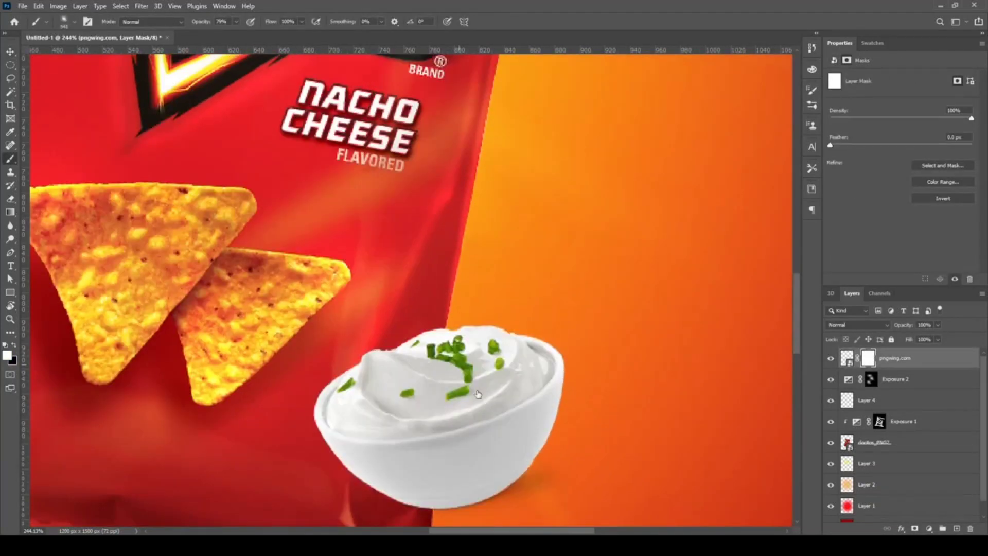
Paint black on the bowl's mask with a hard brush at 100% opacity to hide the leftover shadow along its lower-right edge.
{"action": "left_click_drag", "start_coordinate": [384, 287], "coordinate": [287, 326]}
{"action": "scroll", "coordinate": [387, 352], "scroll_direction": "down", "scroll_amount": 3}
{"action": "scroll", "coordinate": [495, 269], "scroll_direction": "up", "scroll_amount": 4}
{"action": "left_click_drag", "start_coordinate": [494, 269], "coordinate": [437, 264]}
{"action": "key", "text": "0"}
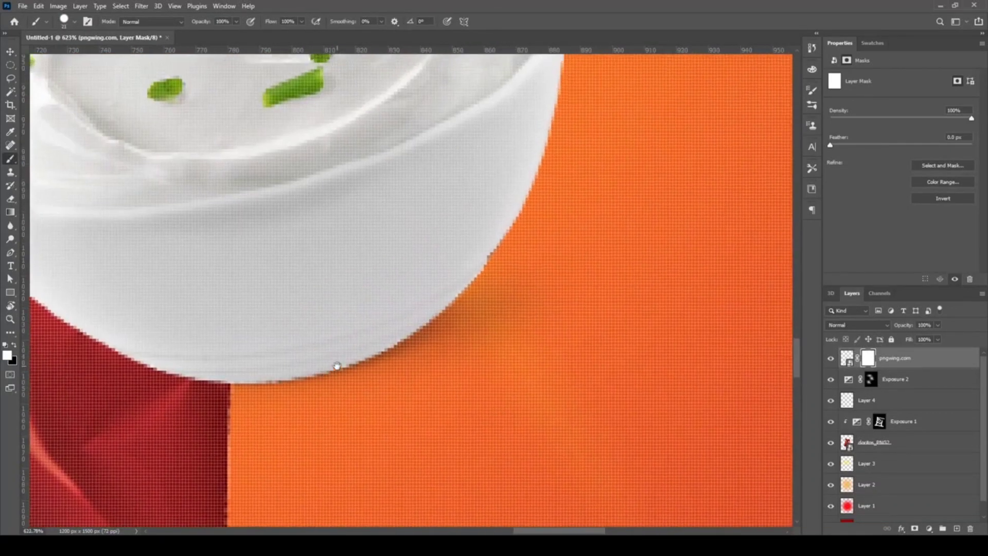
{"action": "left_click_drag", "start_coordinate": [337, 366], "coordinate": [309, 384]}
{"action": "mouse_move", "coordinate": [471, 363]}
{"action": "left_mouse_down"}
{"action": "mouse_move", "coordinate": [547, 304]}
{"action": "mouse_move", "coordinate": [554, 276]}
{"action": "left_mouse_up"}
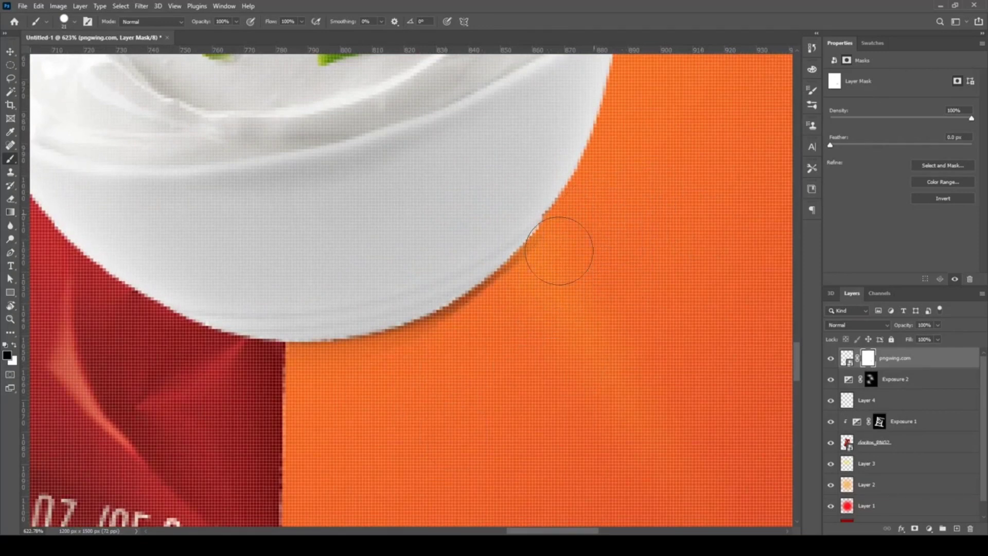
{"action": "left_click_drag", "start_coordinate": [453, 341], "coordinate": [304, 339]}
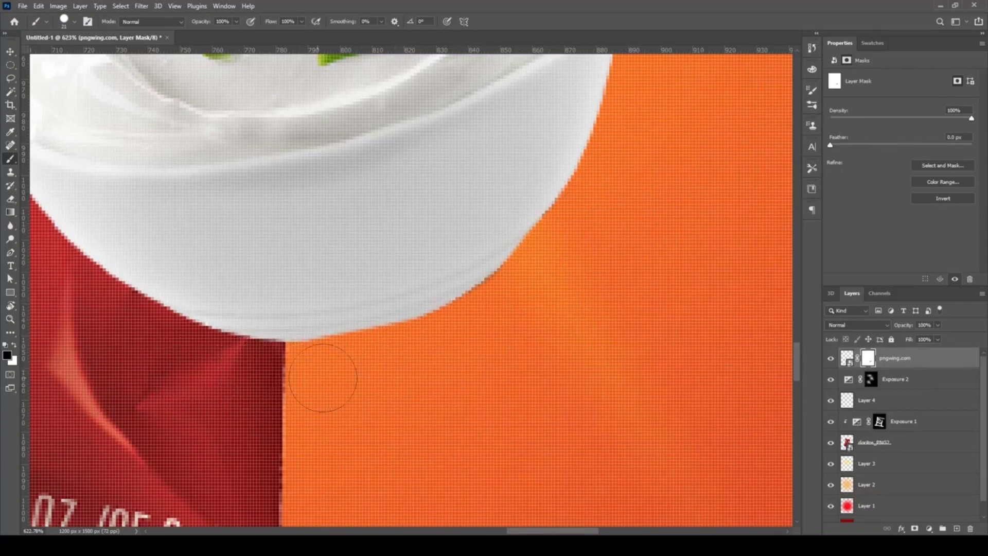
{"action": "scroll", "coordinate": [446, 365], "scroll_direction": "down", "scroll_amount": 5}
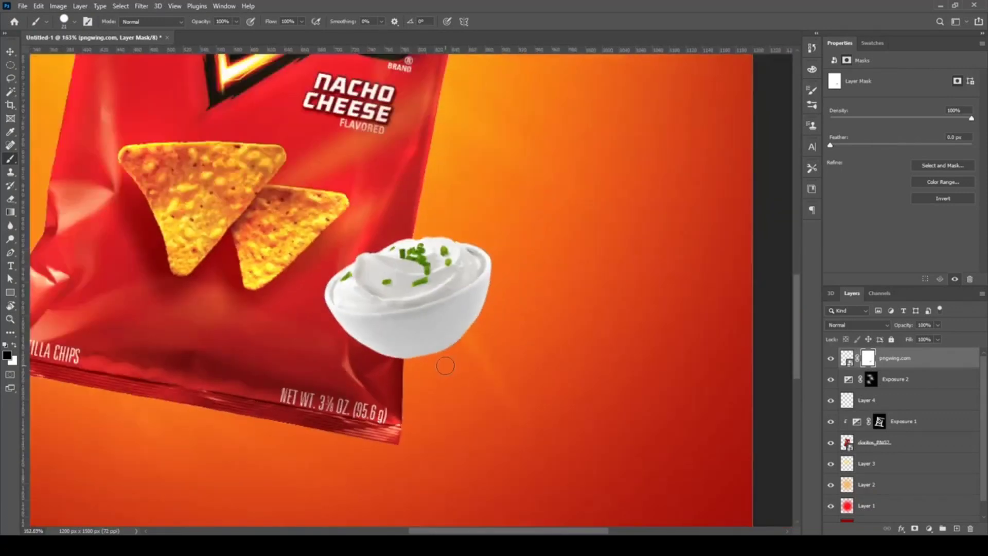
Trim the bottom rim of the dip bowl on its mask with a smaller black brush.
{"action": "scroll", "coordinate": [446, 366], "scroll_direction": "up", "scroll_amount": 6}
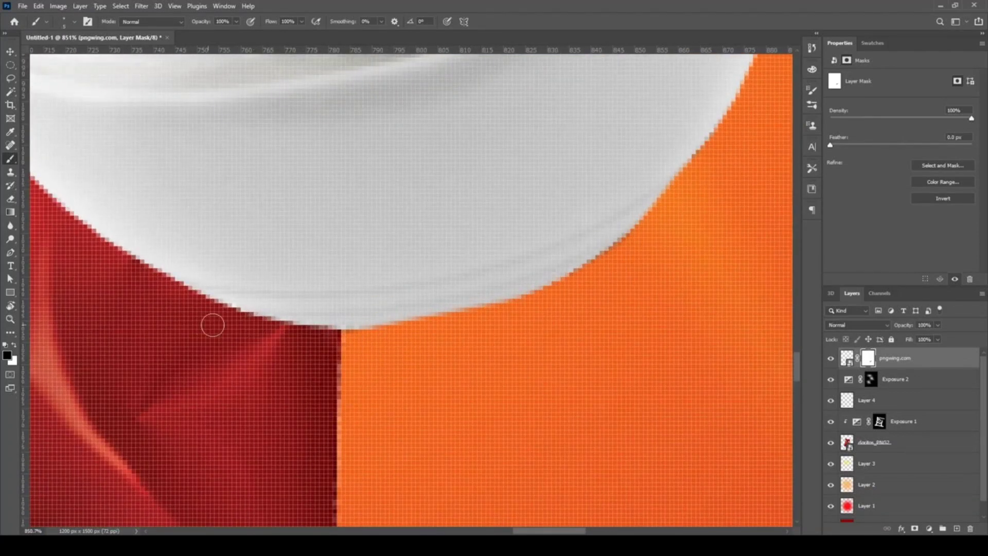
{"action": "left_click_drag", "start_coordinate": [248, 325], "coordinate": [432, 335]}
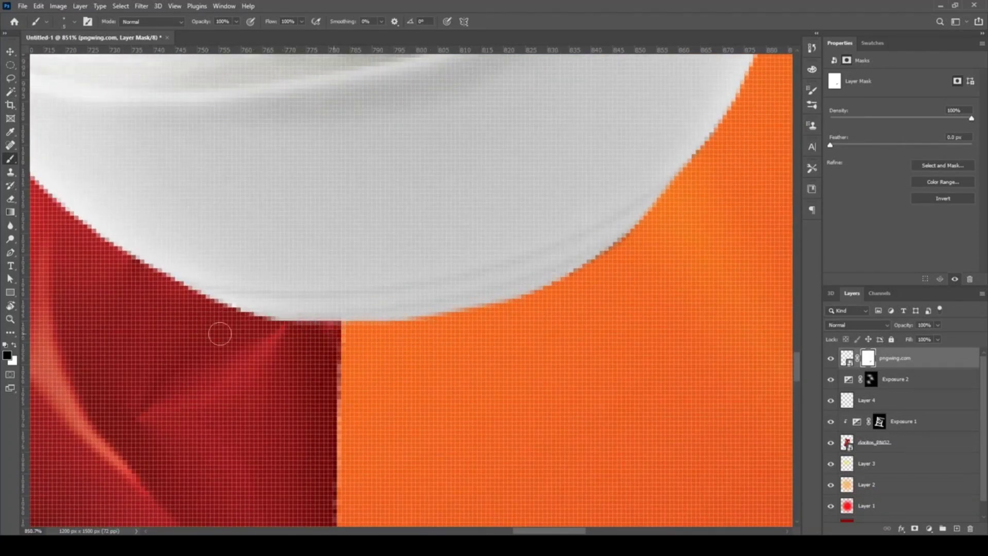
{"action": "scroll", "coordinate": [448, 388], "scroll_direction": "down", "scroll_amount": 7}
{"action": "scroll", "coordinate": [448, 388], "scroll_direction": "down", "scroll_amount": 3}
{"action": "key", "text": "v"}
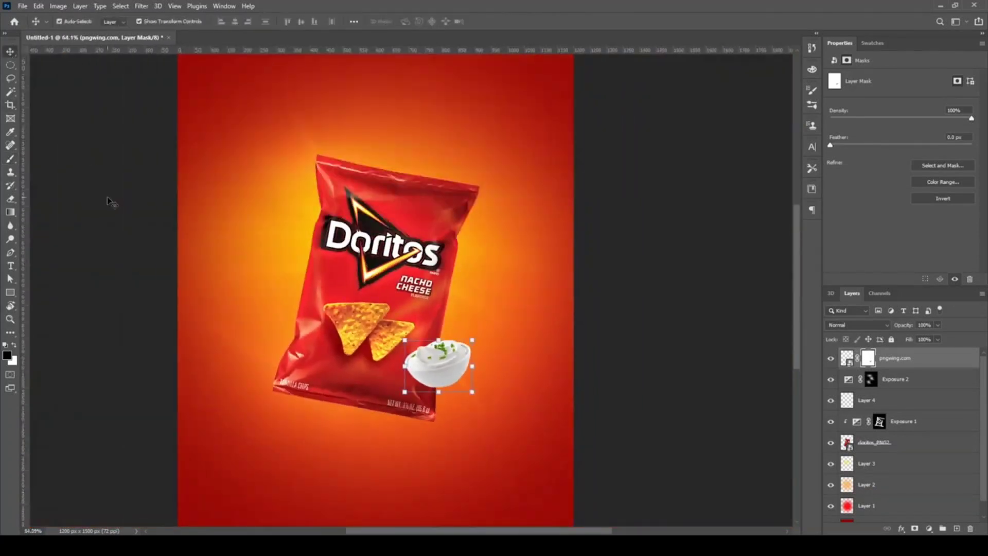
Create a new layer directly above Exposure 1, clip it to the bag, and ready the Brush tool.
{"action": "left_click", "coordinate": [463, 361]}
{"action": "scroll", "coordinate": [463, 360], "scroll_direction": "up", "scroll_amount": 4}
{"action": "left_click", "coordinate": [904, 421]}
{"action": "left_click", "coordinate": [952, 529]}
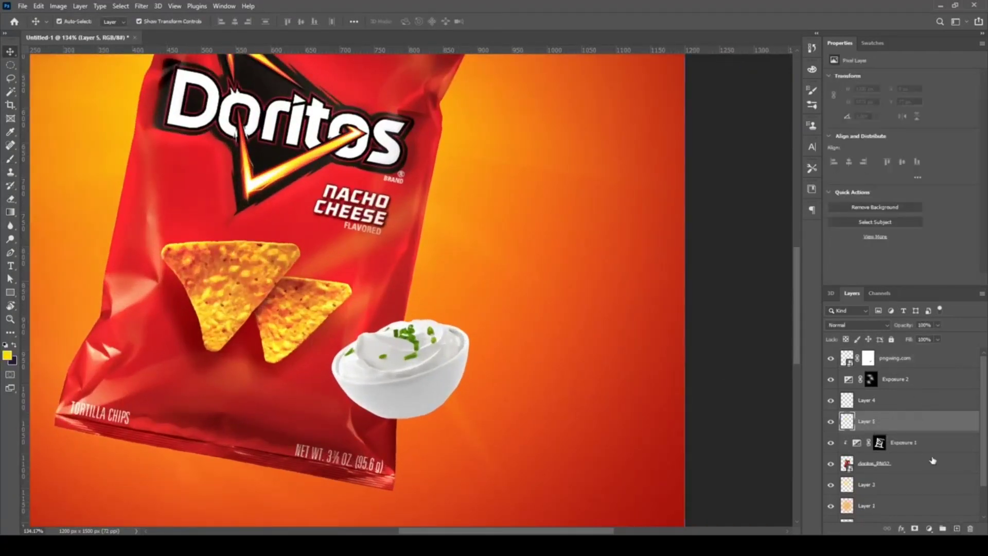
{"action": "key", "text": "b"}
{"action": "scroll", "coordinate": [391, 361], "scroll_direction": "up", "scroll_amount": 4}
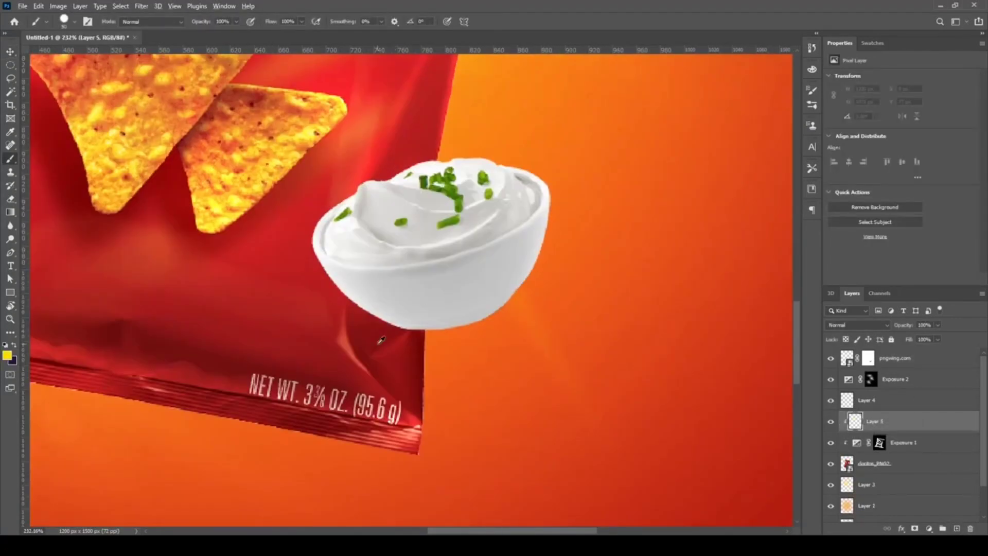
Sample a dark red from the bag near the bowl and paint a soft shadow along the bowl's lower-left edge.
{"action": "left_click", "coordinate": [386, 330], "text": "alt"}
{"action": "left_click", "coordinate": [371, 327], "text": "alt"}
{"action": "key", "text": "i"}
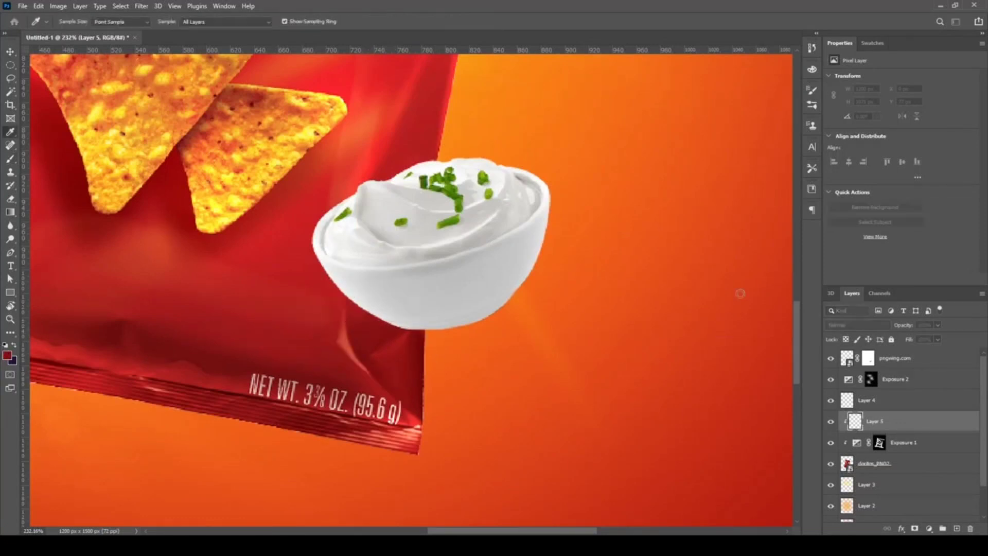
{"action": "key", "text": "b"}
{"action": "scroll", "coordinate": [427, 299], "scroll_direction": "up", "scroll_amount": 2}
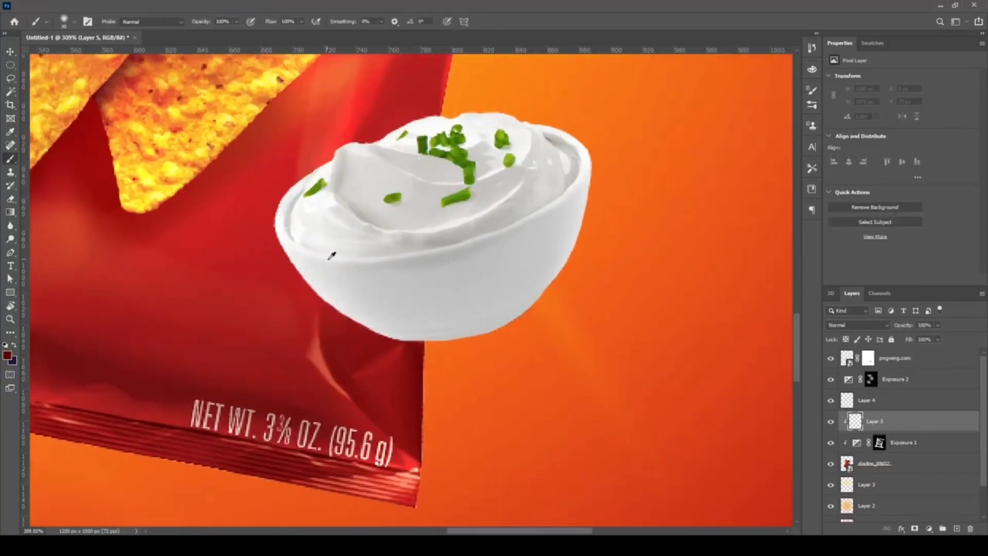
{"action": "left_click_drag", "start_coordinate": [337, 281], "coordinate": [391, 329]}
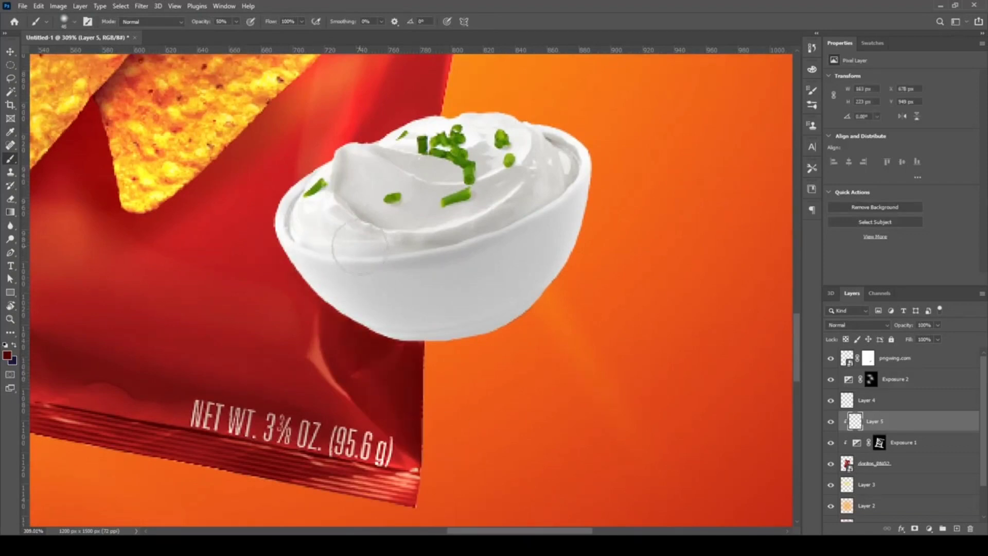
Build up the bowl's shadow on the bag with soft brushes of varying size at 20% opacity.
{"action": "key", "text": "bracketleft"}
{"action": "key", "text": "bracketleft"}
{"action": "key", "text": "bracketleft"}
{"action": "key", "text": "bracketleft"}
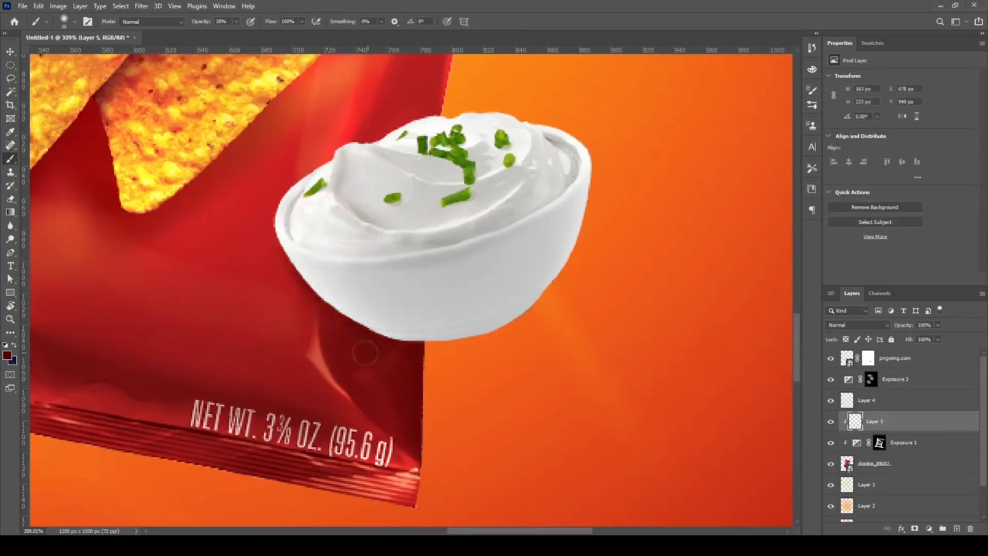
{"action": "key", "text": "bracketright"}
{"action": "key", "text": "bracketright"}
{"action": "key", "text": "bracketright"}
{"action": "key", "text": "bracketright"}
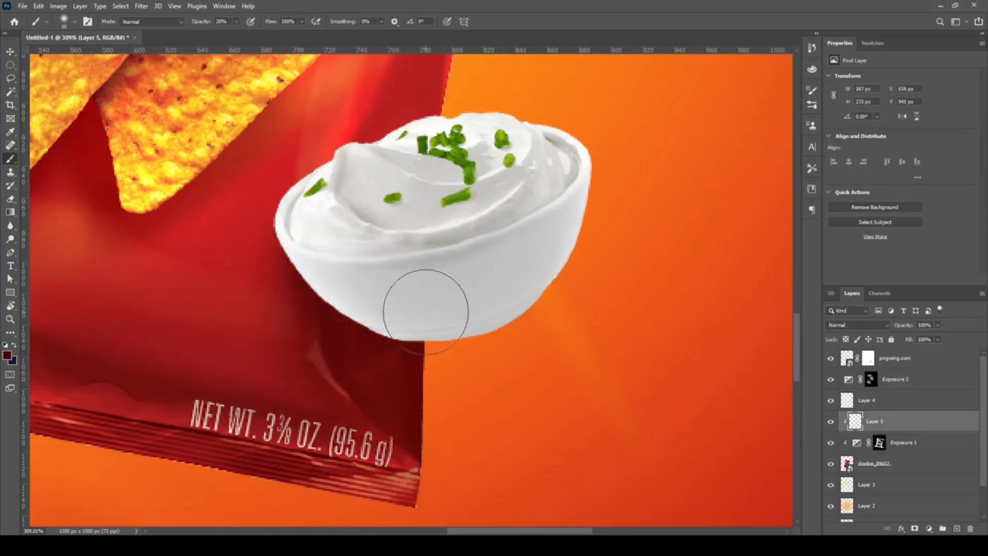
{"action": "scroll", "coordinate": [497, 348], "scroll_direction": "down", "scroll_amount": 5}
{"action": "scroll", "coordinate": [499, 350], "scroll_direction": "up", "scroll_amount": 5}
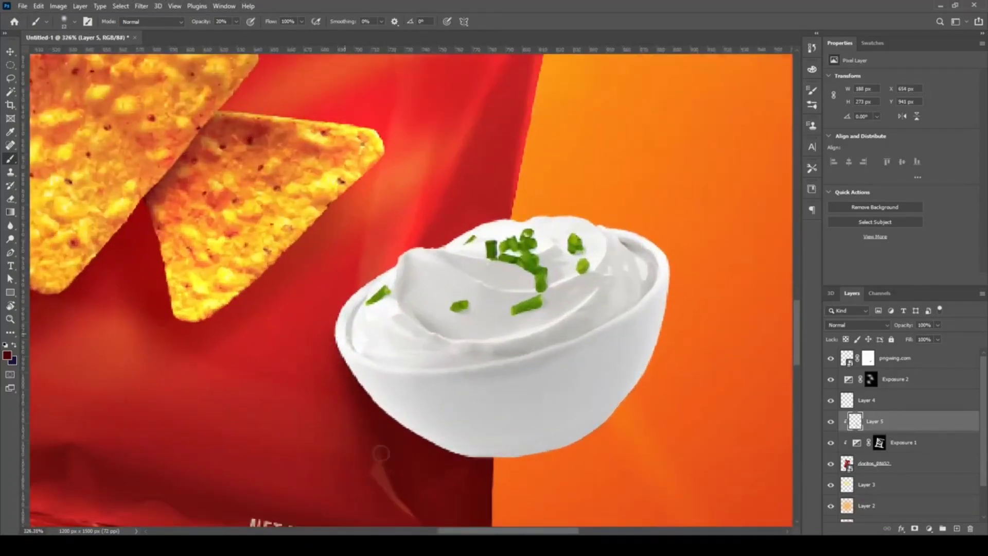
Add an Exposure adjustment clipped to the dip bowl, lower the exposure to about -1.93, and invert its mask to black.
{"action": "key", "text": "ctrl+0"}
{"action": "left_click", "coordinate": [10, 52]}
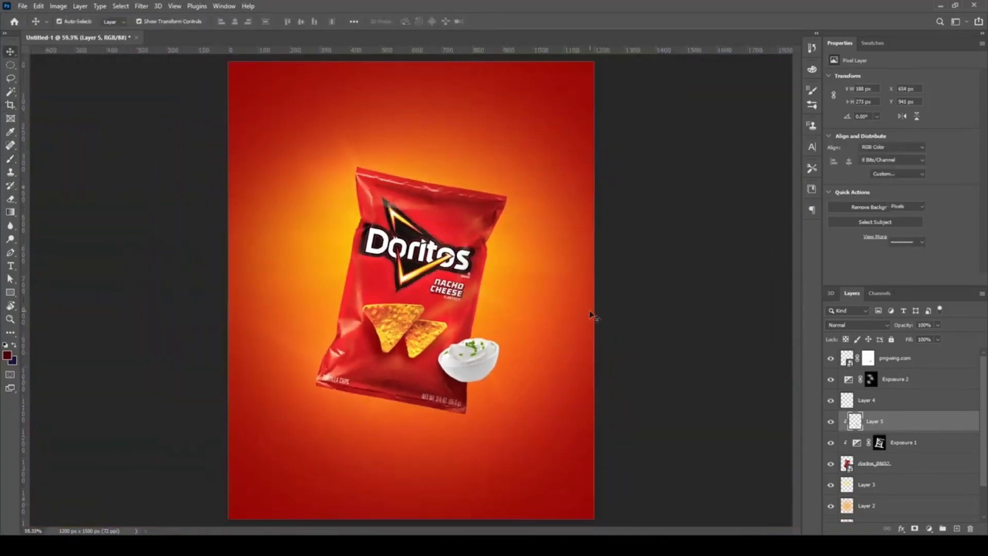
{"action": "left_click", "coordinate": [492, 358]}
{"action": "scroll", "coordinate": [503, 356], "scroll_direction": "up", "scroll_amount": 5}
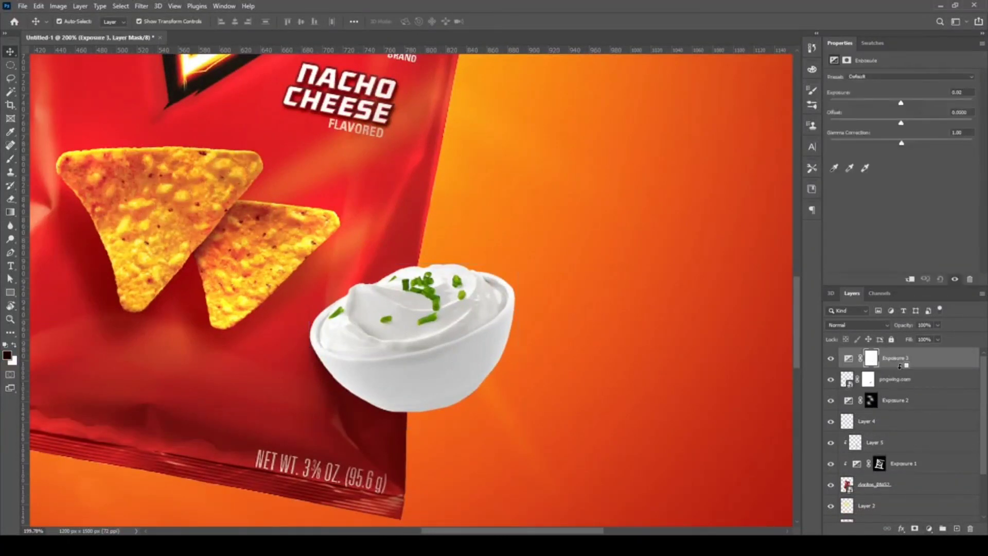
{"action": "left_click_drag", "start_coordinate": [901, 103], "coordinate": [881, 109]}
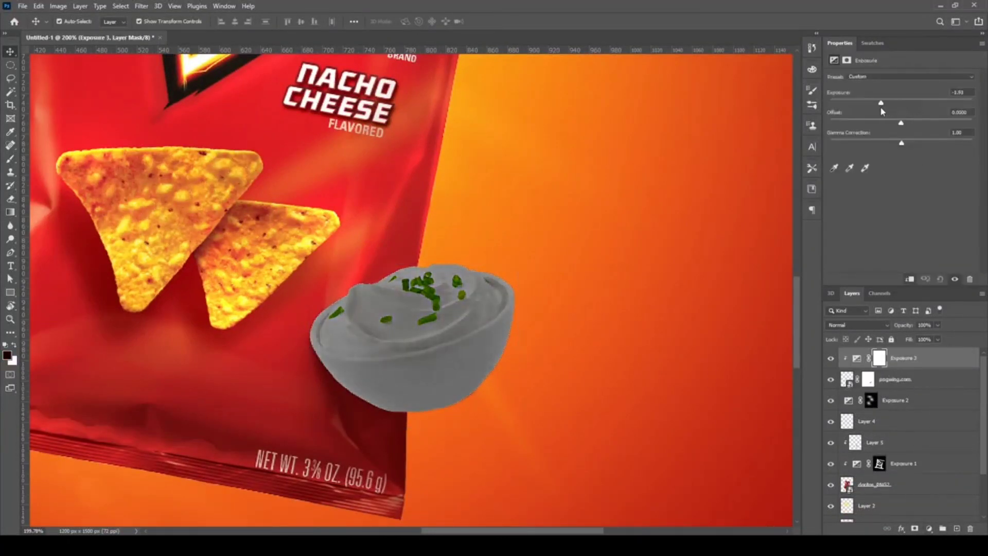
{"action": "key", "text": "ctrl+i"}
{"action": "key", "text": "b"}
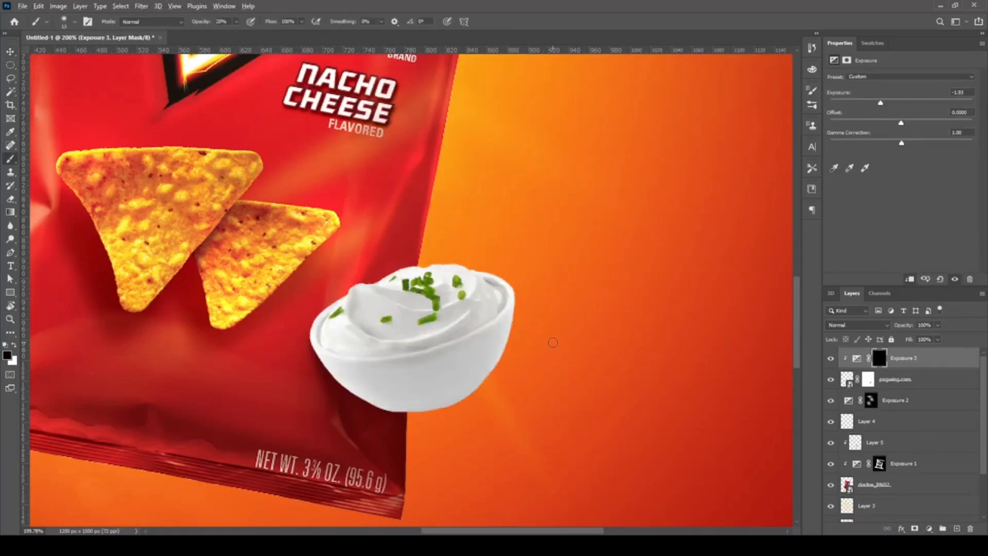
Paint white at 80% opacity on the Exposure 3 mask to darken the bowl's right and lower-right edge.
{"action": "scroll", "coordinate": [552, 347], "scroll_direction": "up", "scroll_amount": 3}
{"action": "key", "text": "]"}
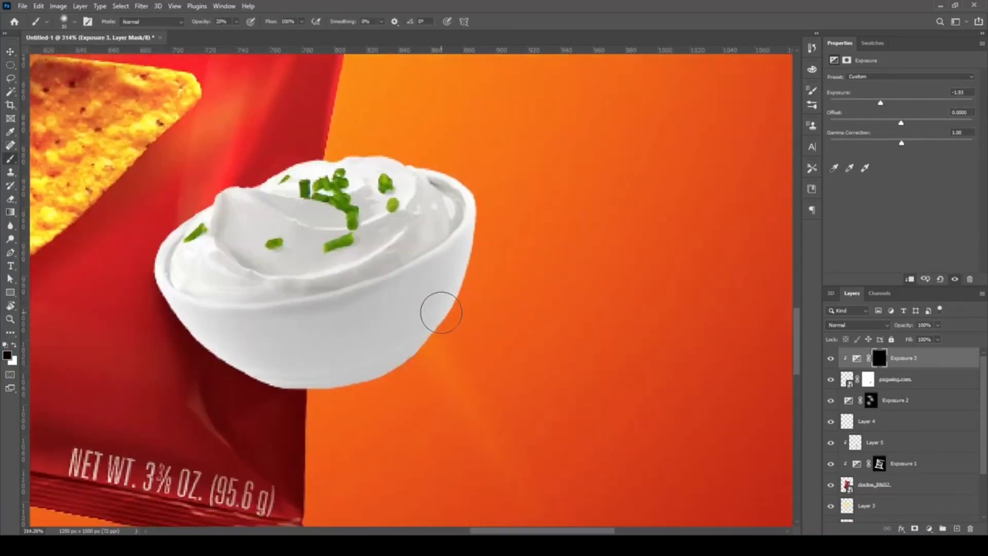
{"action": "scroll", "coordinate": [453, 307], "scroll_direction": "up", "scroll_amount": 1}
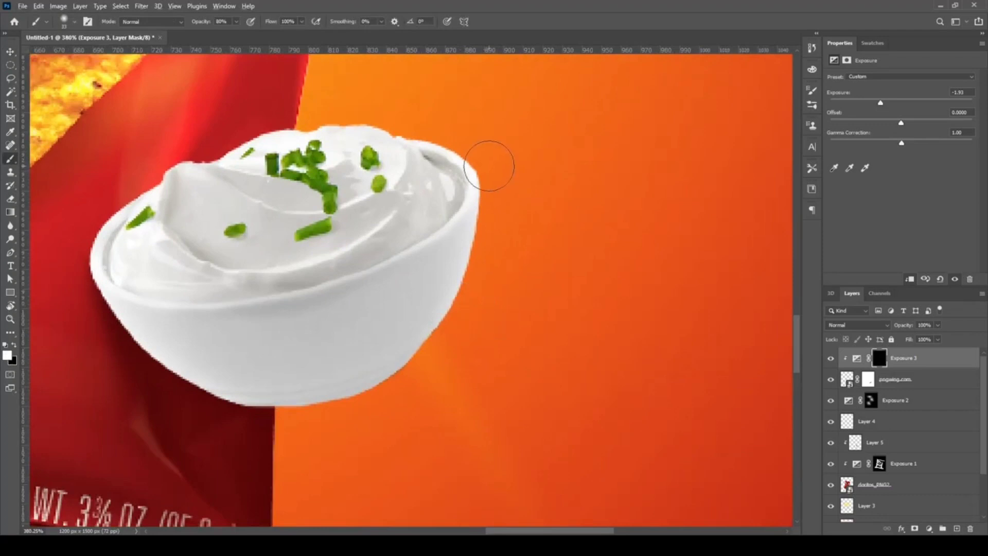
{"action": "left_click_drag", "start_coordinate": [458, 272], "coordinate": [432, 337]}
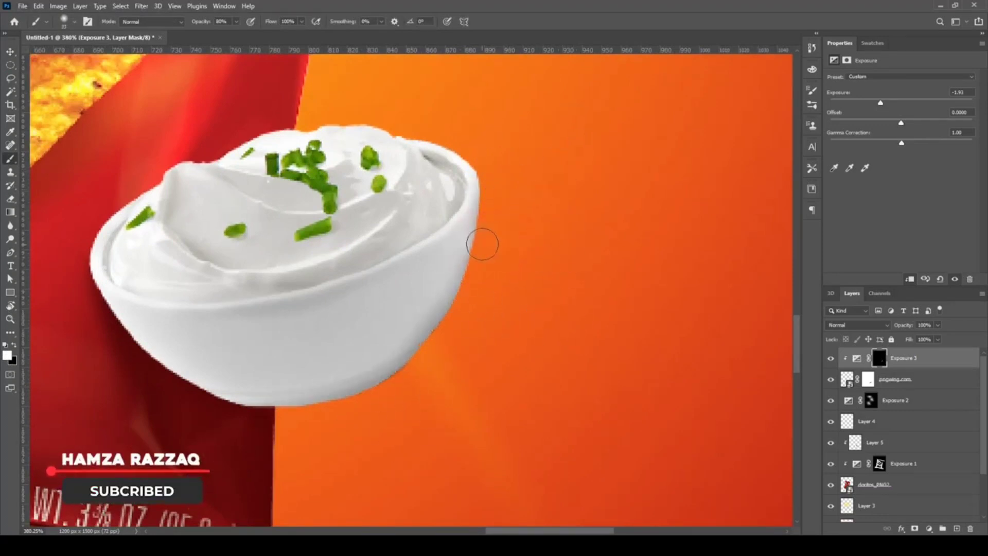
{"action": "scroll", "coordinate": [482, 244], "scroll_direction": "up", "scroll_amount": 1}
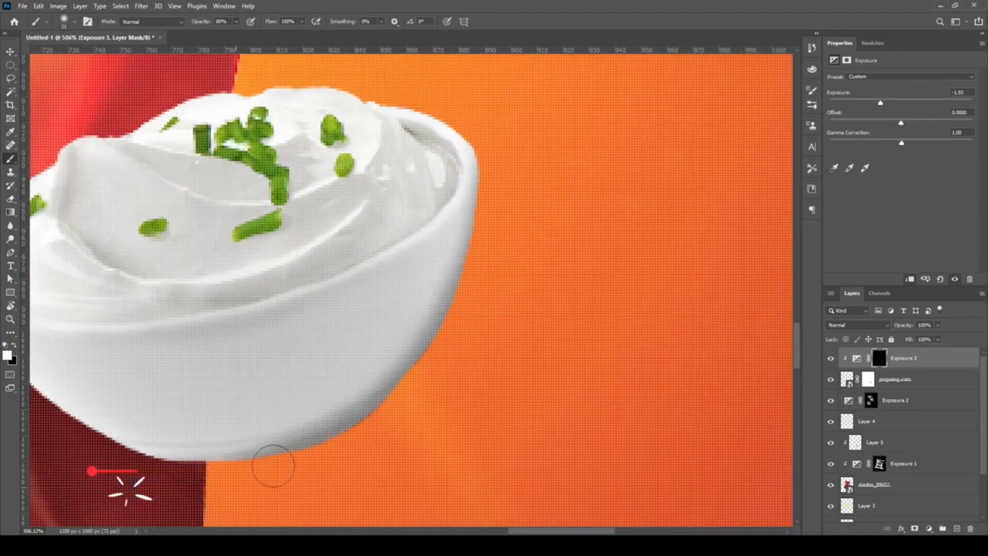
Soften and extend the shading across the bowl's outer wall with low-opacity white strokes, down to 10%, on the Exposure 3 mask.
{"action": "scroll", "coordinate": [502, 391], "scroll_direction": "down", "scroll_amount": 6}
{"action": "scroll", "coordinate": [543, 399], "scroll_direction": "up", "scroll_amount": 5}
{"action": "key", "text": "2"}
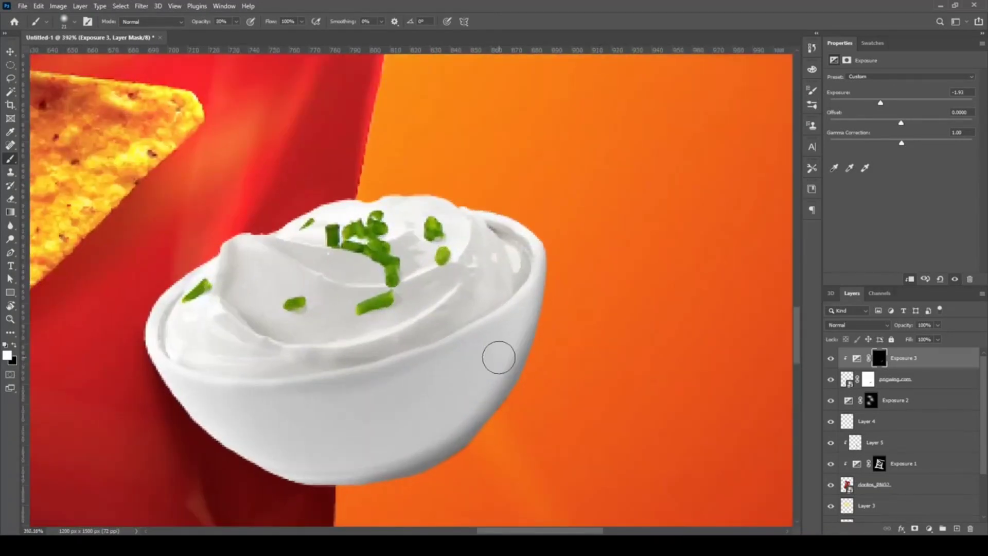
{"action": "scroll", "coordinate": [499, 357], "scroll_direction": "up", "scroll_amount": 1}
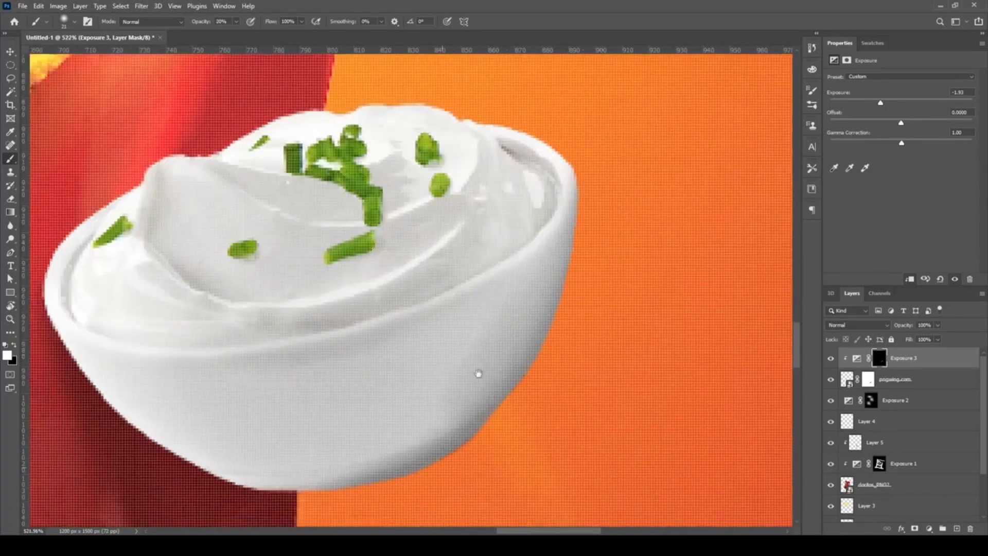
{"action": "left_click_drag", "start_coordinate": [477, 371], "coordinate": [514, 283]}
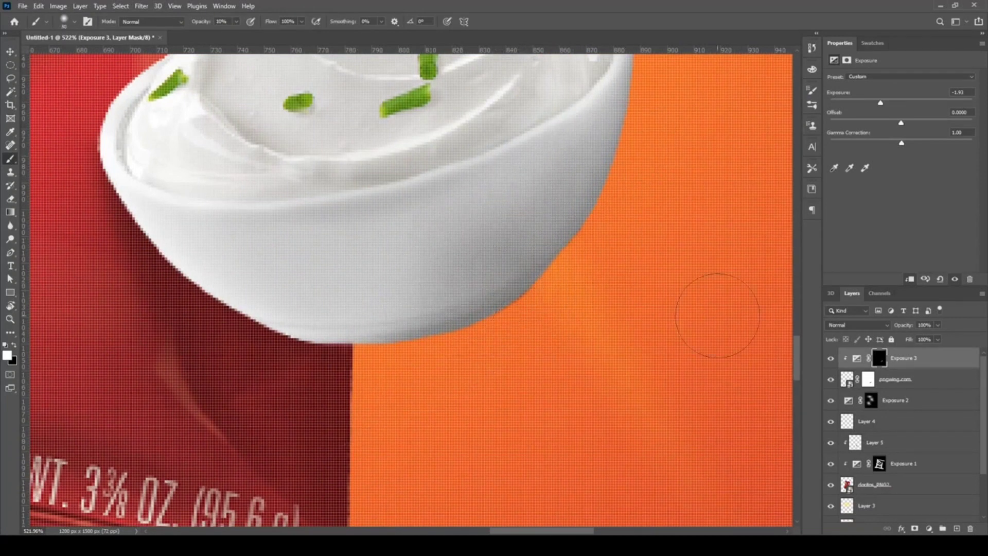
{"action": "scroll", "coordinate": [427, 303], "scroll_direction": "down", "scroll_amount": 5}
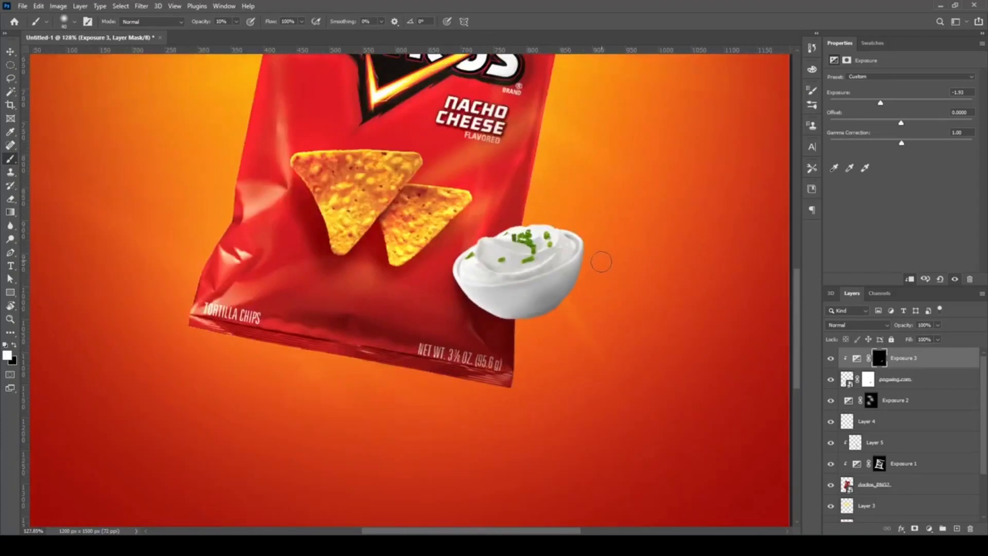
{"action": "scroll", "coordinate": [615, 215], "scroll_direction": "up", "scroll_amount": 4}
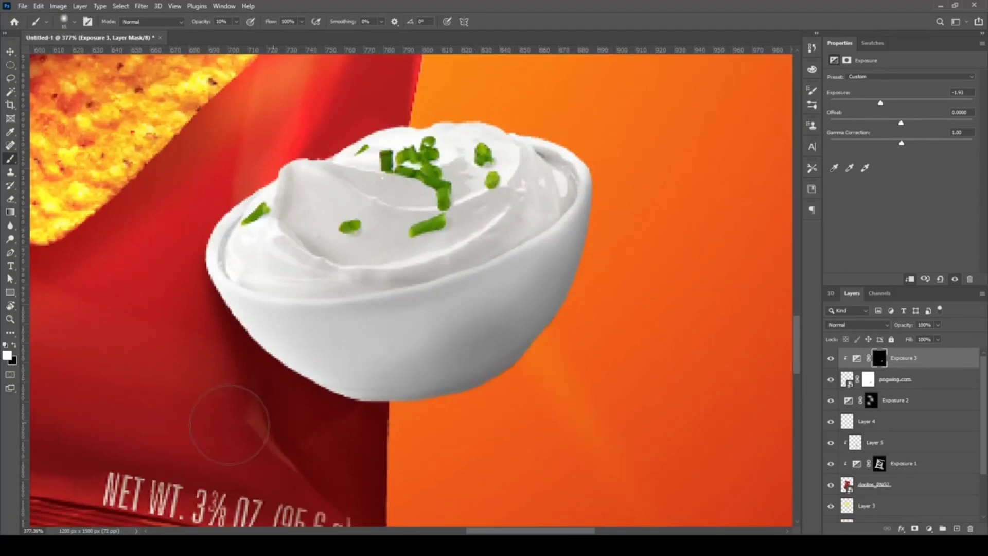
Place the toppng.com cheese image, scaled to about 28%, flipped vertically and rotated about -154°, beside the bag's upper-left edge.
{"action": "scroll", "coordinate": [689, 412], "scroll_direction": "down", "scroll_amount": 6}
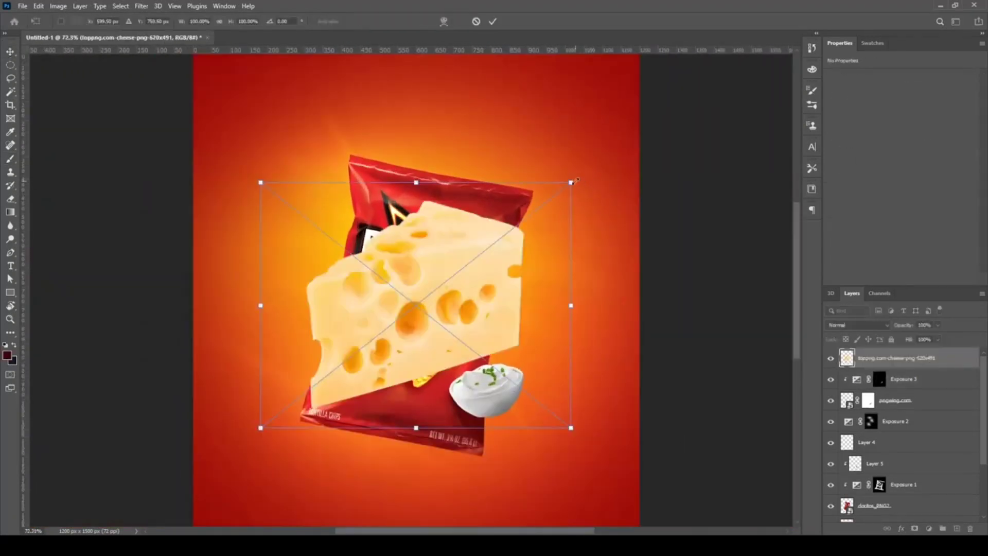
{"action": "left_click_drag", "start_coordinate": [572, 182], "coordinate": [471, 221]}
{"action": "left_click_drag", "start_coordinate": [422, 271], "coordinate": [301, 350]}
{"action": "left_click_drag", "start_coordinate": [329, 258], "coordinate": [295, 249]}
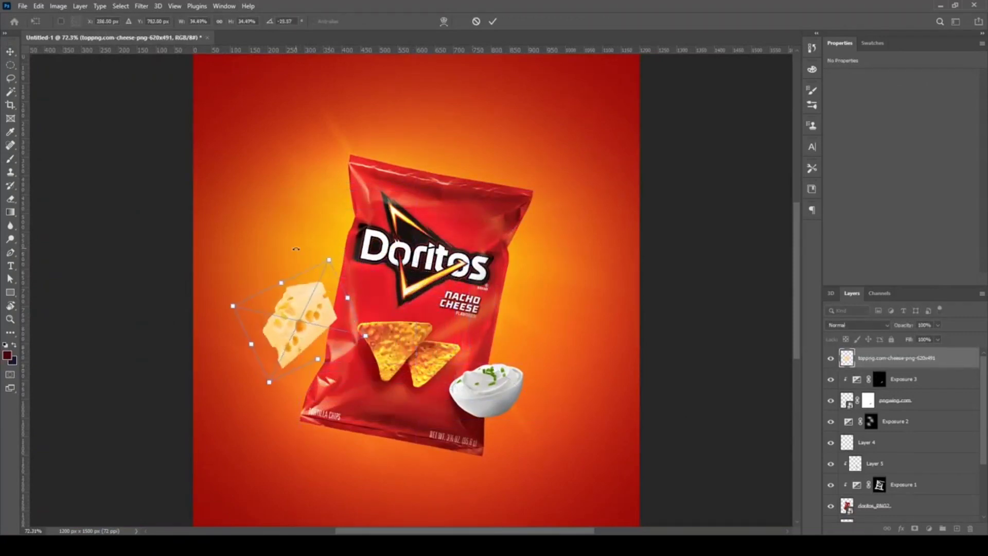
{"action": "left_click_drag", "start_coordinate": [379, 511], "coordinate": [437, 334]}
{"action": "left_click_drag", "start_coordinate": [308, 381], "coordinate": [329, 228]}
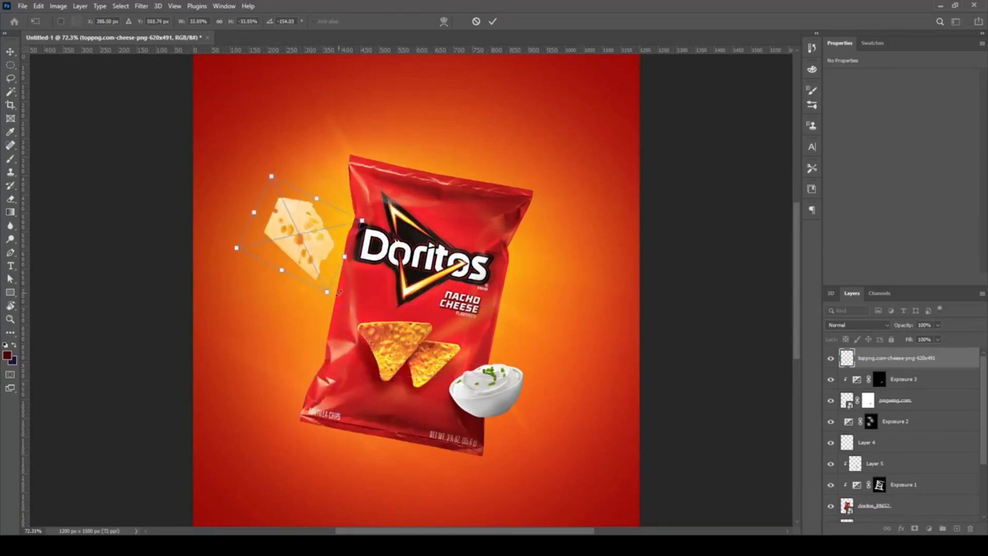
{"action": "left_click_drag", "start_coordinate": [341, 261], "coordinate": [324, 255]}
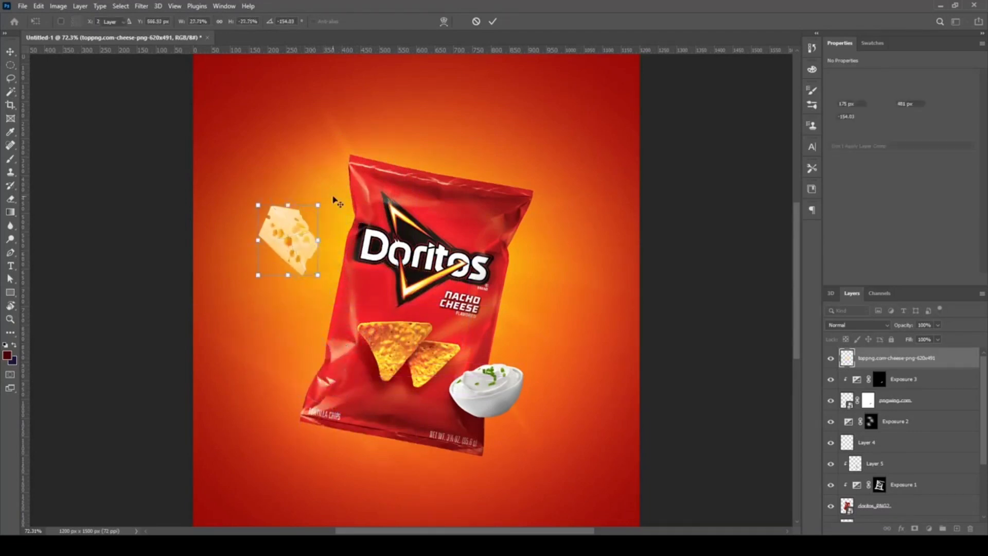
Rotate the placed cheese piece beside the bag's upper-left edge to about -4°.
{"action": "key", "text": "Return"}
{"action": "scroll", "coordinate": [309, 206], "scroll_direction": "down", "scroll_amount": 3}
{"action": "scroll", "coordinate": [316, 203], "scroll_direction": "up", "scroll_amount": 5}
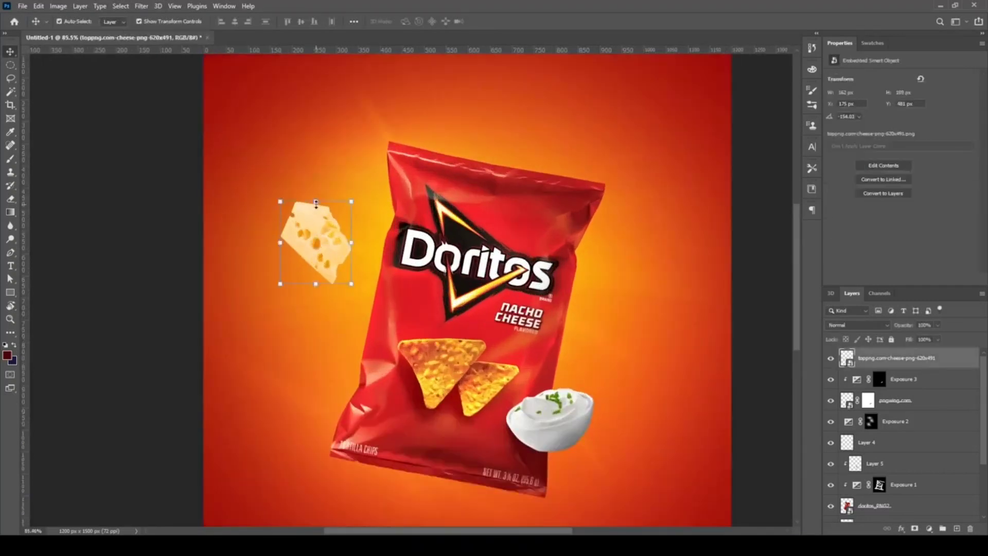
{"action": "key", "text": "ctrl+t"}
{"action": "mouse_move", "coordinate": [316, 203]}
{"action": "left_mouse_down"}
{"action": "mouse_move", "coordinate": [309, 242]}
{"action": "mouse_move", "coordinate": [313, 198]}
{"action": "left_mouse_up"}
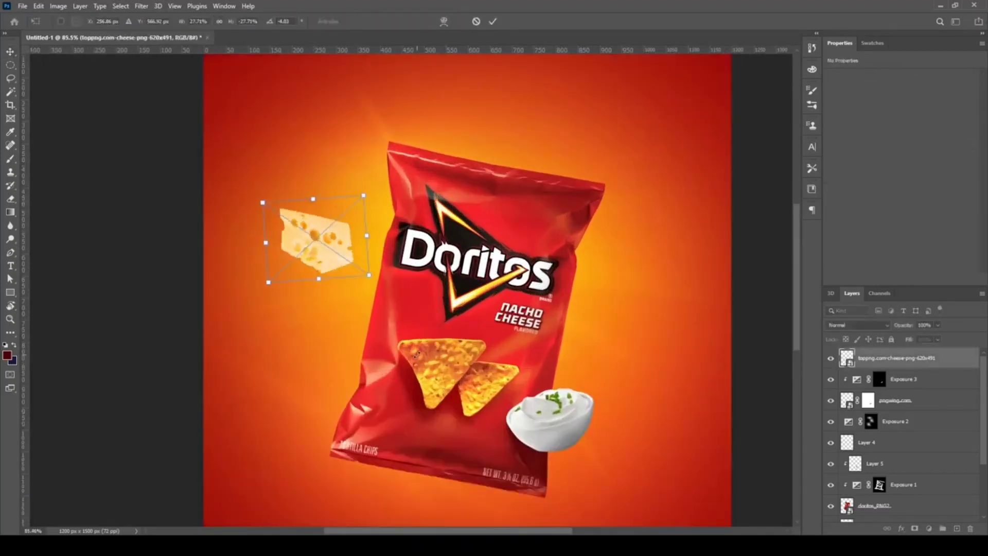
{"action": "key", "text": "Return"}
{"action": "scroll", "coordinate": [282, 311], "scroll_direction": "down", "scroll_amount": 1}
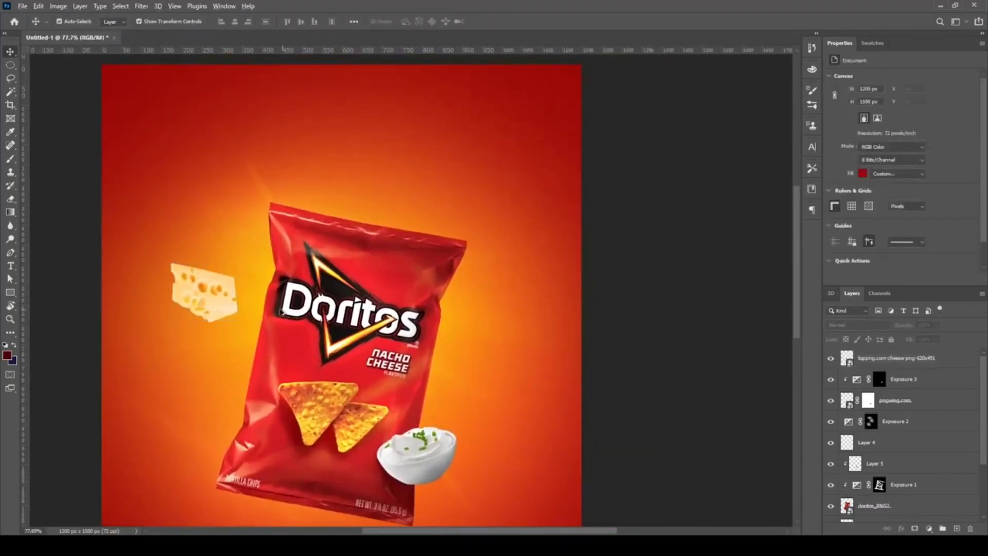
Duplicate the cheese piece to the right of the bag, above the dip bowl, and rotate the copy to about 146°.
{"action": "left_click_drag", "start_coordinate": [204, 291], "coordinate": [512, 326]}
{"action": "key", "text": "ctrl+t"}
{"action": "left_click_drag", "start_coordinate": [555, 367], "coordinate": [535, 386]}
{"action": "scroll", "coordinate": [535, 386], "scroll_direction": "down", "scroll_amount": 3}
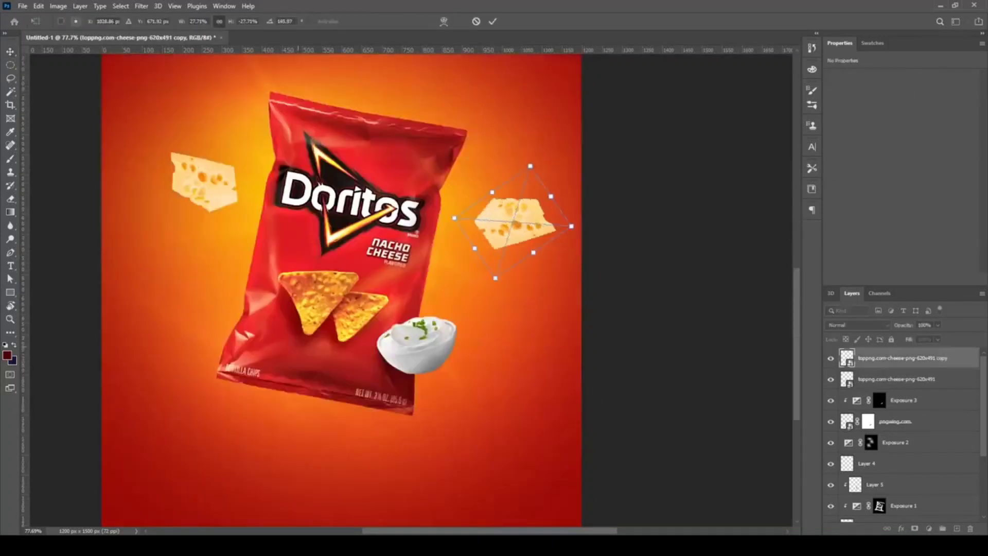
{"action": "scroll", "coordinate": [382, 269], "scroll_direction": "down", "scroll_amount": 8}
{"action": "scroll", "coordinate": [446, 458], "scroll_direction": "up", "scroll_amount": 9}
{"action": "scroll", "coordinate": [446, 459], "scroll_direction": "left", "scroll_amount": 1}
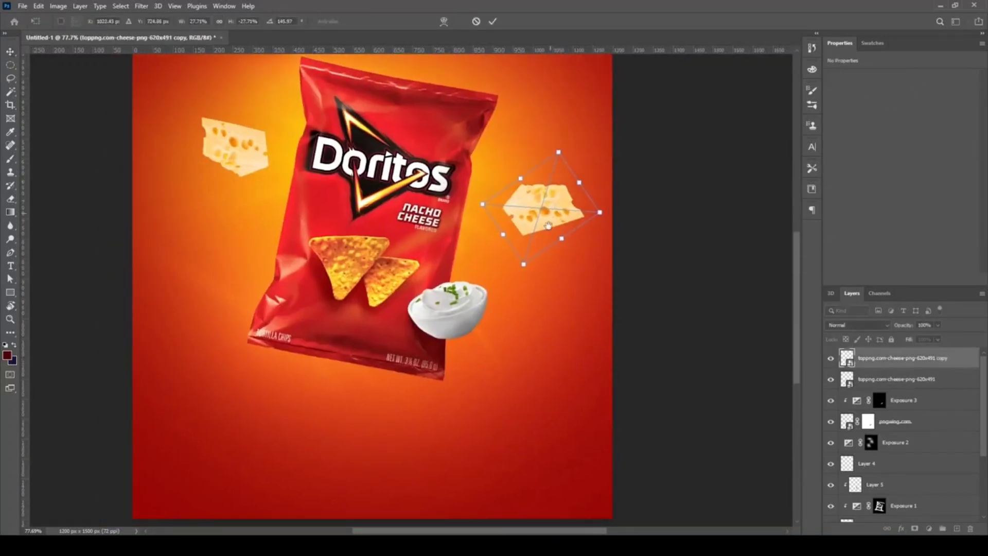
{"action": "key", "text": "Return"}
{"action": "scroll", "coordinate": [481, 267], "scroll_direction": "down", "scroll_amount": 3}
{"action": "scroll", "coordinate": [535, 278], "scroll_direction": "up", "scroll_amount": 4}
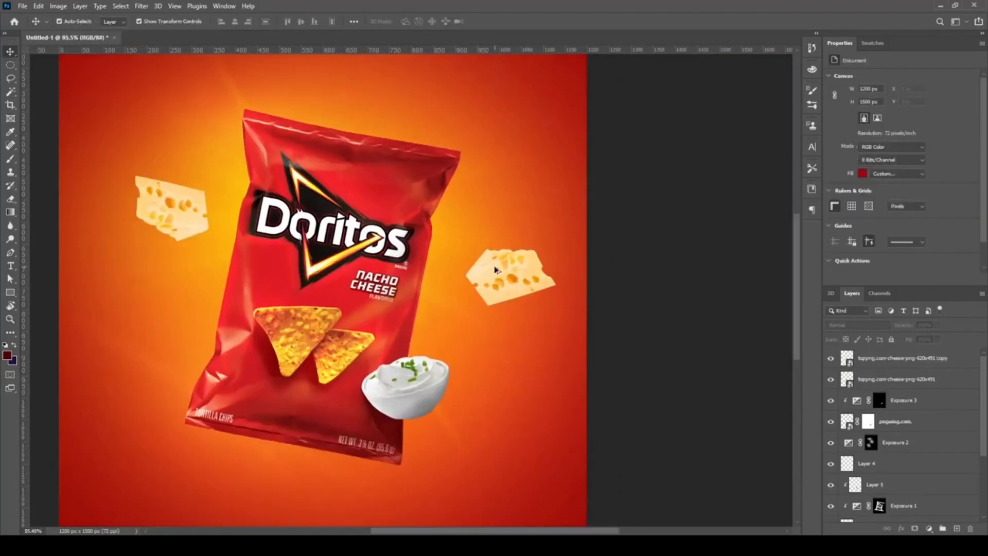
Scale down the cheese copy on the right side of the bag.
{"action": "scroll", "coordinate": [494, 269], "scroll_direction": "up", "scroll_amount": 3}
{"action": "left_click", "coordinate": [495, 269]}
{"action": "key", "text": "ctrl+t"}
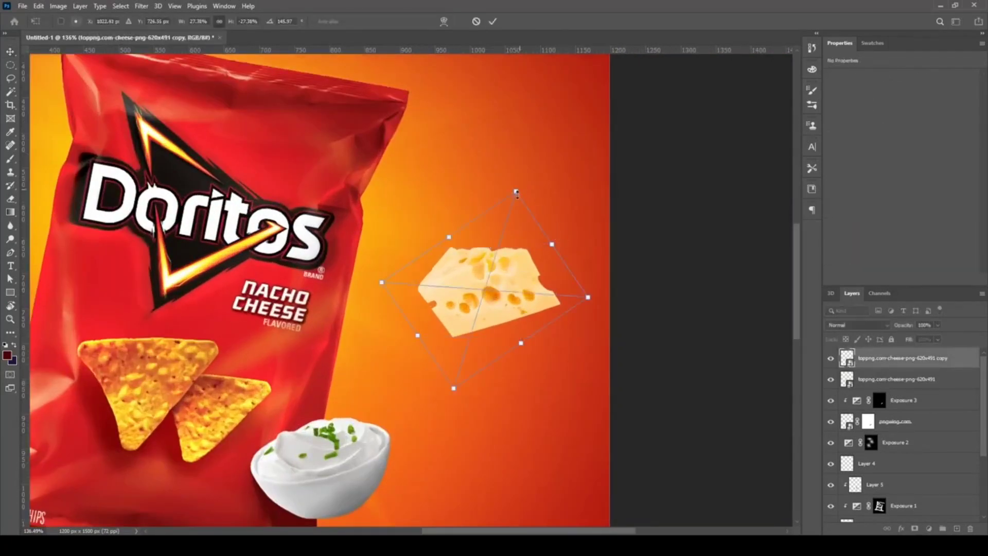
{"action": "key", "text": "Return"}
Add another cheese copy near the poster's top-right corner, enlarged and rotated so the top edge crops it.
{"action": "left_click_drag", "start_coordinate": [517, 193], "coordinate": [478, 136]}
{"action": "scroll", "coordinate": [476, 319], "scroll_direction": "down", "scroll_amount": 3}
{"action": "key", "text": "ctrl+t"}
{"action": "key", "text": "Return"}
Duplicate a cheese piece above the bag's top-left corner, scaled to about 94 px wide and rotated about 37°.
{"action": "left_click_drag", "start_coordinate": [246, 324], "coordinate": [371, 167]}
{"action": "key", "text": "ctrl+t"}
{"action": "left_click_drag", "start_coordinate": [357, 124], "coordinate": [369, 170]}
{"action": "left_click_drag", "start_coordinate": [358, 203], "coordinate": [292, 187]}
{"action": "key", "text": "Return"}
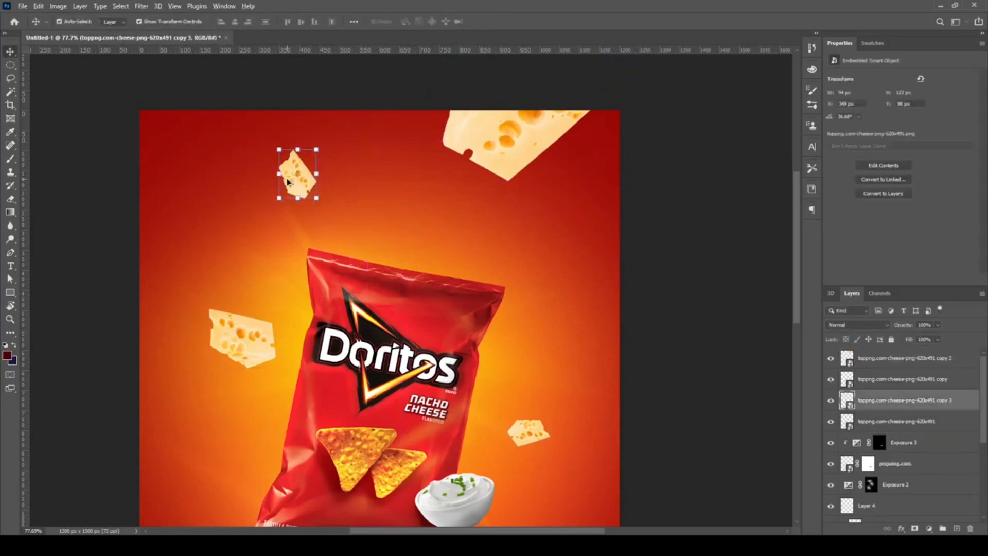
Duplicate the small upper cheese piece below the bag's lower-left corner, enlarge it and rotate it to about -68°.
{"action": "scroll", "coordinate": [554, 315], "scroll_direction": "down", "scroll_amount": 2}
{"action": "scroll", "coordinate": [622, 329], "scroll_direction": "up", "scroll_amount": 1}
{"action": "left_click_drag", "start_coordinate": [621, 330], "coordinate": [662, 308]}
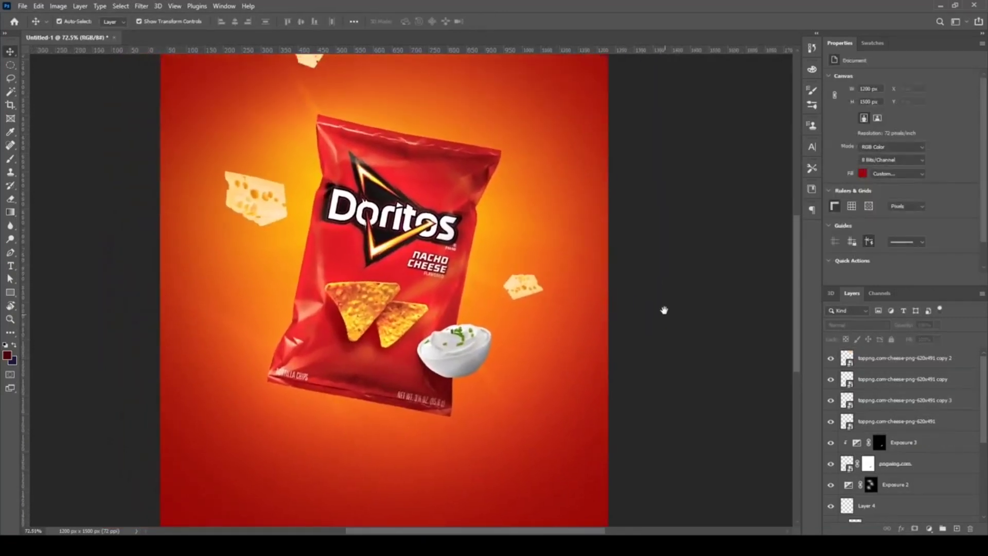
{"action": "scroll", "coordinate": [662, 309], "scroll_direction": "down", "scroll_amount": 1}
{"action": "left_click_drag", "start_coordinate": [352, 353], "coordinate": [342, 497]}
{"action": "scroll", "coordinate": [342, 496], "scroll_direction": "down", "scroll_amount": 3}
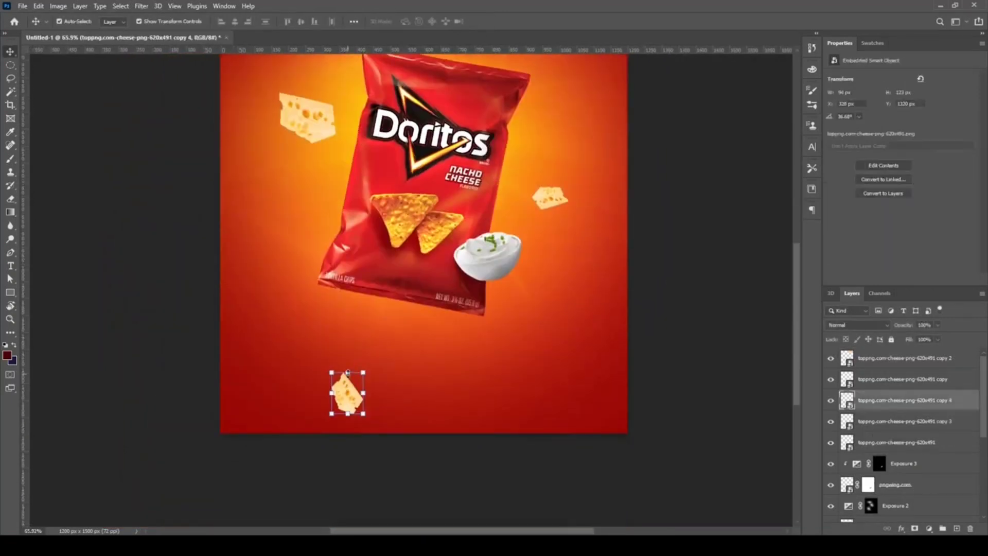
{"action": "left_click_drag", "start_coordinate": [367, 418], "coordinate": [212, 484]}
{"action": "left_click_drag", "start_coordinate": [348, 357], "coordinate": [360, 335]}
{"action": "key", "text": "Return"}
Place the doritos_PNG4 chip below the dip bowl, scaled to about 14% and rotated about 72°.
{"action": "scroll", "coordinate": [612, 380], "scroll_direction": "down", "scroll_amount": 3}
{"action": "left_click", "coordinate": [612, 381]}
{"action": "key", "text": "ctrl+0"}
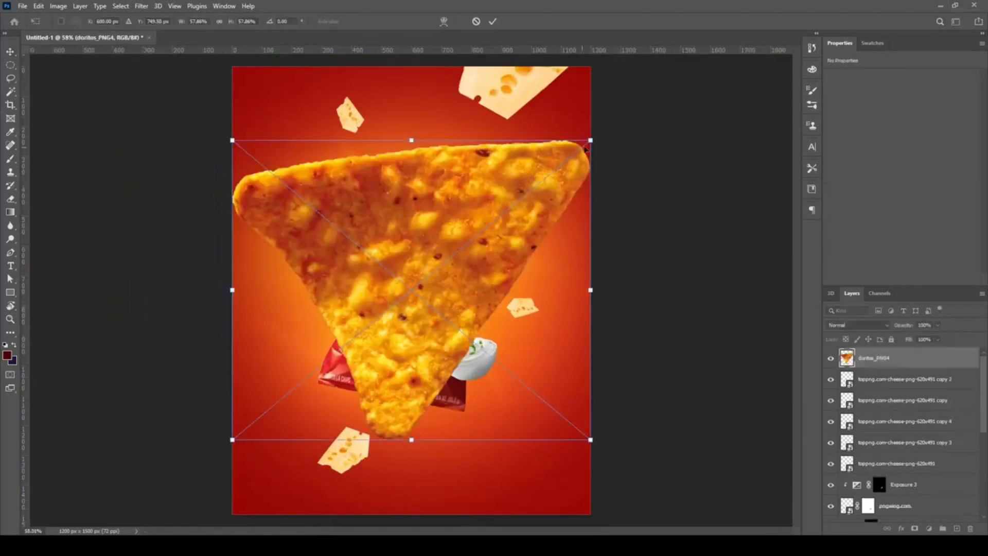
{"action": "left_click_drag", "start_coordinate": [591, 437], "coordinate": [479, 355]}
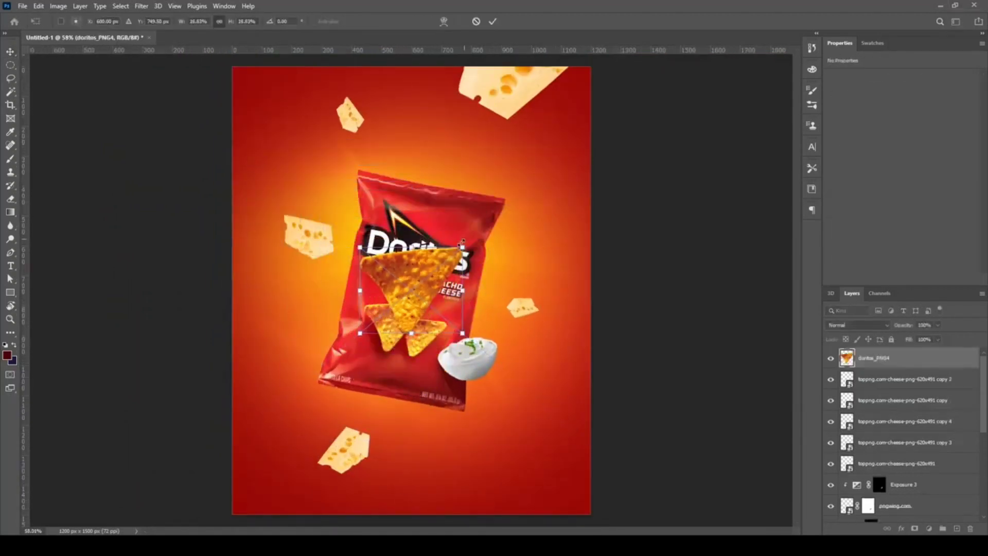
{"action": "mouse_move", "coordinate": [494, 289]}
{"action": "left_mouse_down"}
{"action": "mouse_move", "coordinate": [487, 262]}
{"action": "mouse_move", "coordinate": [489, 273]}
{"action": "left_mouse_up"}
{"action": "left_click_drag", "start_coordinate": [411, 289], "coordinate": [502, 433]}
{"action": "left_click_drag", "start_coordinate": [483, 391], "coordinate": [507, 436]}
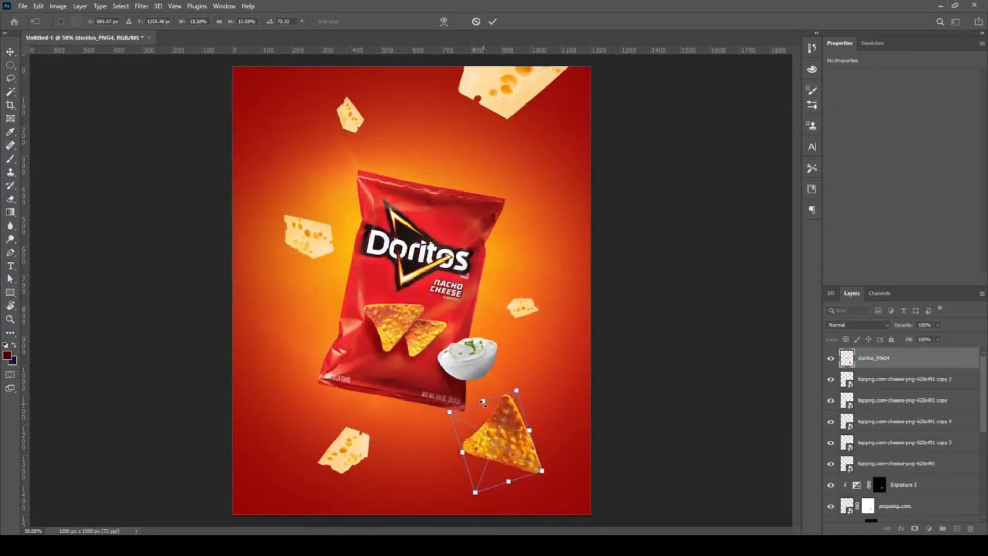
{"action": "key", "text": "Return"}
Duplicate the chip between the lower cheese and the large chip, scaled to about 7% and rotated about 127°.
{"action": "key", "text": "ctrl+t"}
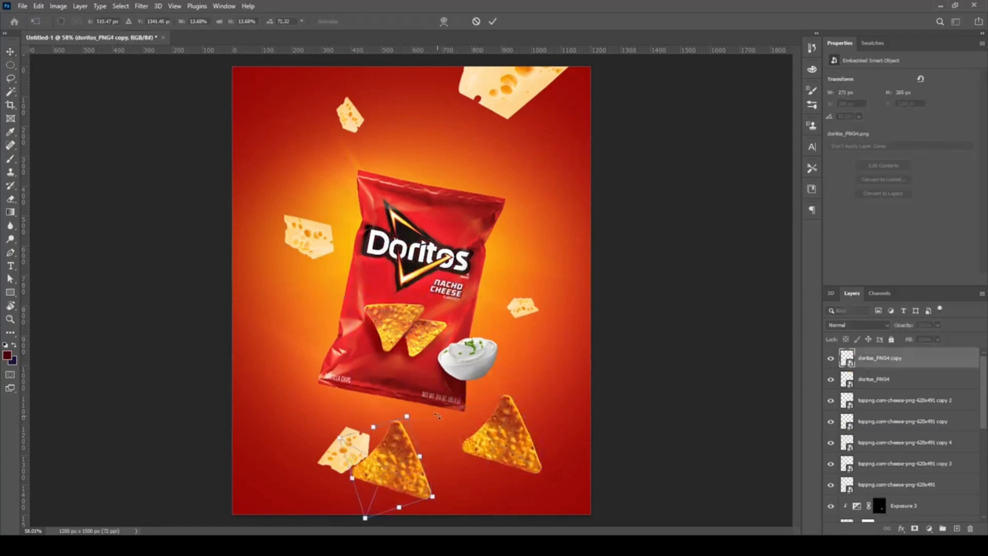
{"action": "left_click_drag", "start_coordinate": [440, 430], "coordinate": [435, 410]}
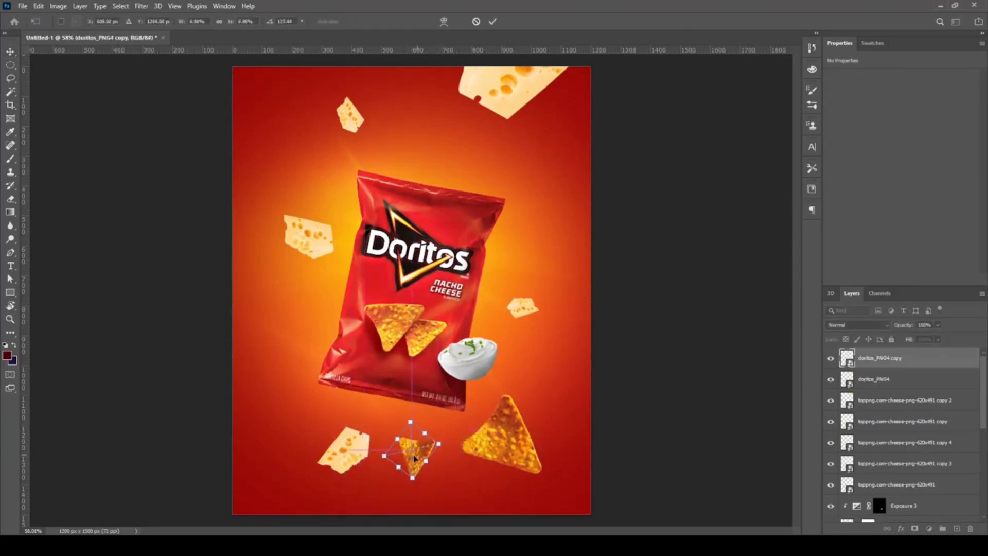
{"action": "key", "text": "Return"}
Duplicate the small chip onto the bag's left edge and rotate the copy to about -98°.
{"action": "key", "text": "ctrl+j"}
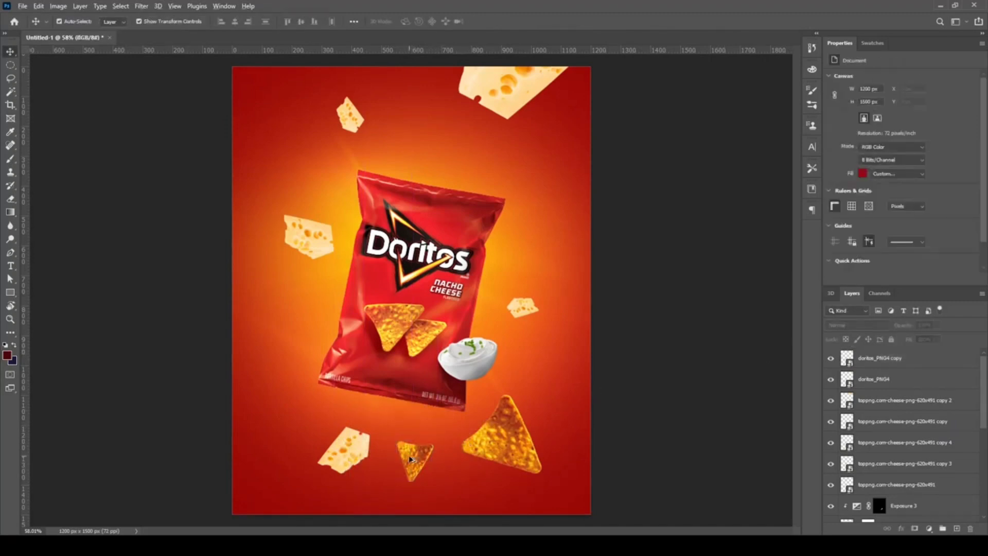
{"action": "left_click_drag", "start_coordinate": [414, 461], "coordinate": [303, 374]}
{"action": "key", "text": "ctrl+t"}
{"action": "left_click_drag", "start_coordinate": [329, 406], "coordinate": [396, 405]}
{"action": "left_click_drag", "start_coordinate": [303, 376], "coordinate": [339, 289]}
{"action": "key", "text": "Return"}
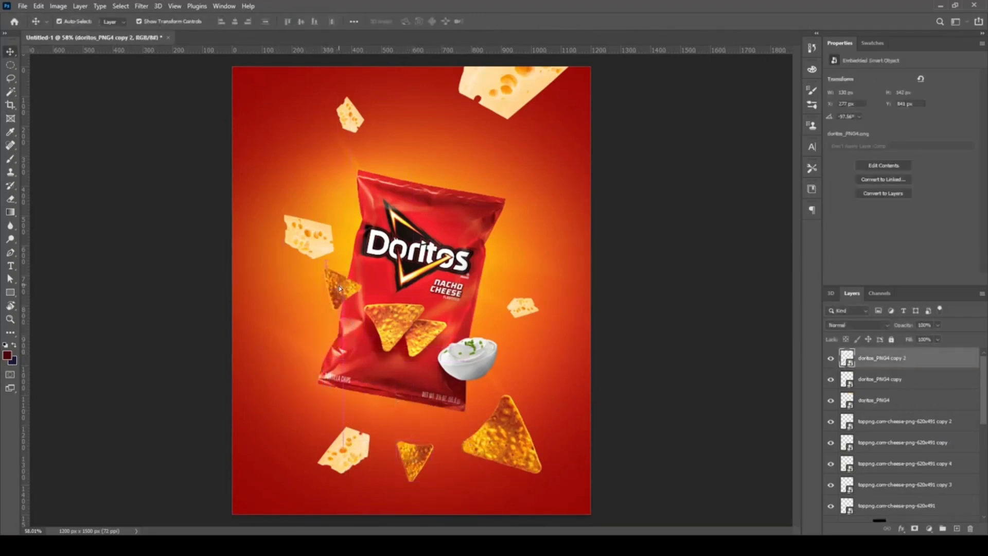
Shift the cheese left of the bag up and outward, and fine-tune the position of the chip overlapping the bag's left edge.
{"action": "left_click", "coordinate": [619, 334]}
{"action": "left_click_drag", "start_coordinate": [309, 236], "coordinate": [297, 217]}
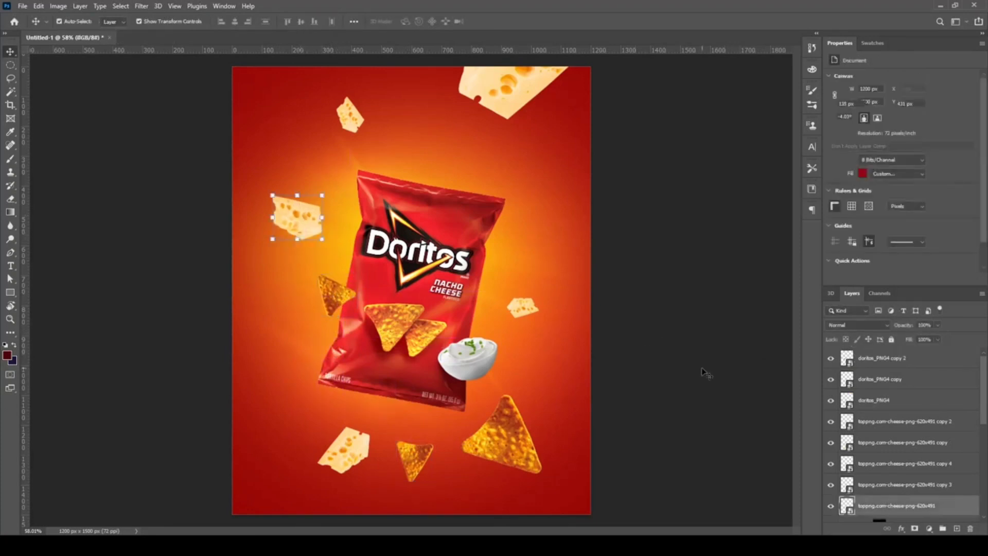
{"action": "left_click", "coordinate": [706, 376]}
{"action": "left_click_drag", "start_coordinate": [340, 298], "coordinate": [348, 283]}
{"action": "left_click", "coordinate": [606, 341]}
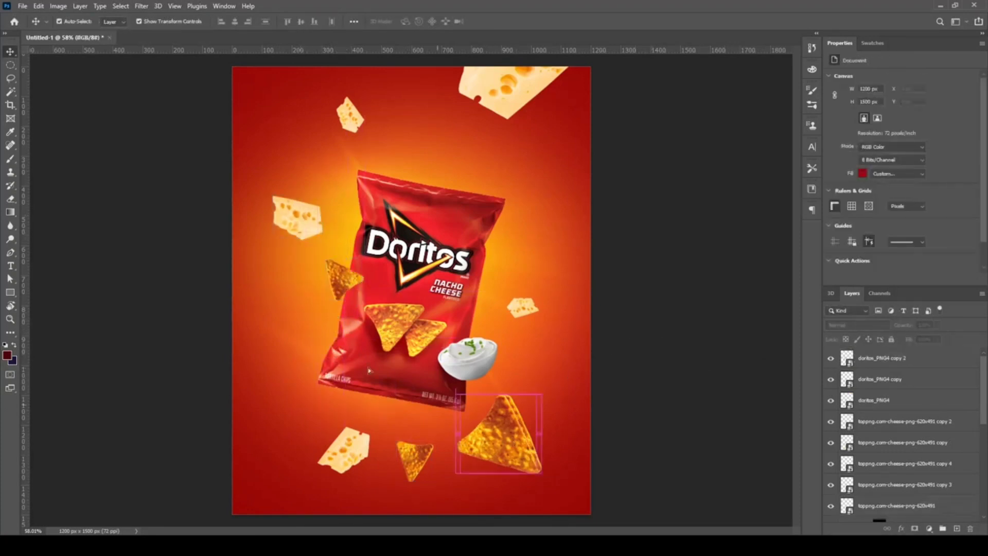
Duplicate the large chip onto the poster's left edge, enlarged and partly cropped by the canvas.
{"action": "left_click_drag", "start_coordinate": [517, 412], "coordinate": [239, 295]}
{"action": "key", "text": "ctrl+t"}
{"action": "left_click_drag", "start_coordinate": [181, 242], "coordinate": [264, 251]}
{"action": "left_click_drag", "start_coordinate": [265, 327], "coordinate": [288, 346]}
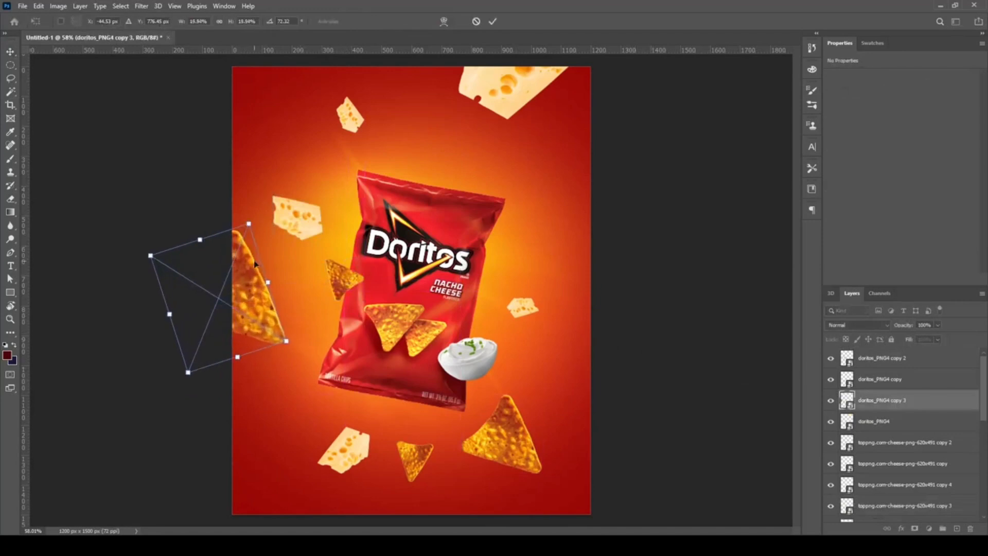
{"action": "left_click_drag", "start_coordinate": [255, 269], "coordinate": [243, 299]}
{"action": "key", "text": "Return"}
{"action": "left_click", "coordinate": [185, 201]}
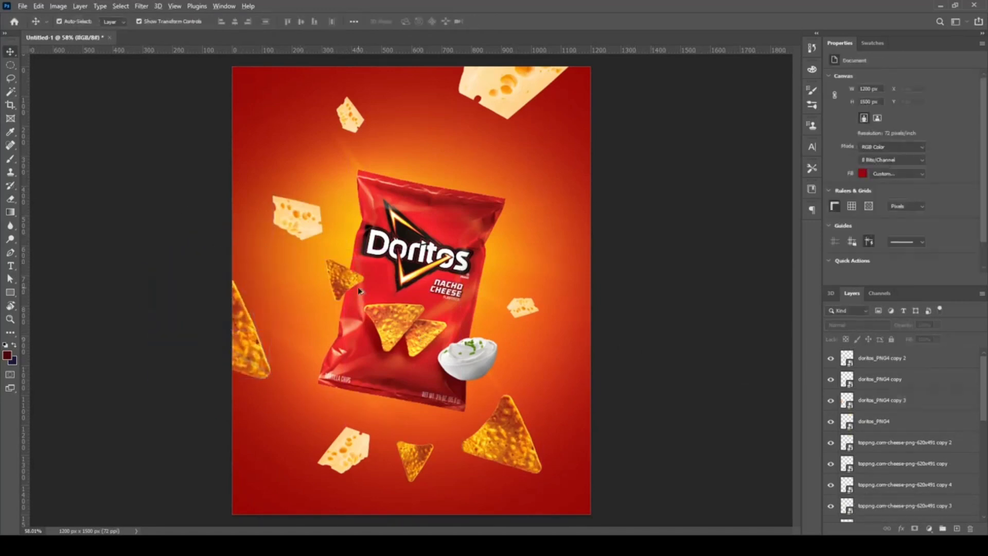
Duplicate the chip from the bag's left edge beside the upper-left cheese, scaled to about 5.67% and rotated about -82°.
{"action": "left_click_drag", "start_coordinate": [357, 286], "coordinate": [309, 137]}
{"action": "key", "text": "ctrl+t"}
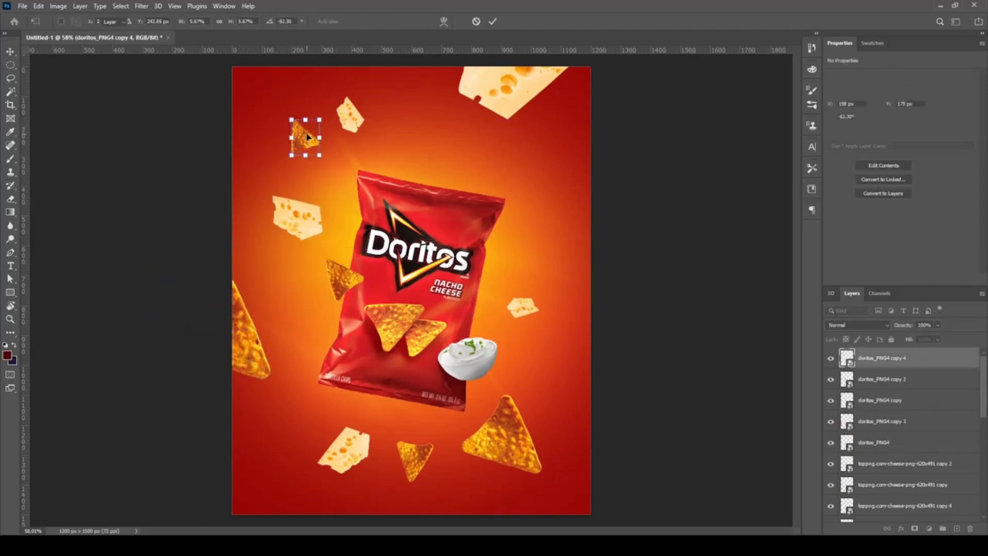
{"action": "key", "text": "Return"}
{"action": "left_click", "coordinate": [681, 245]}
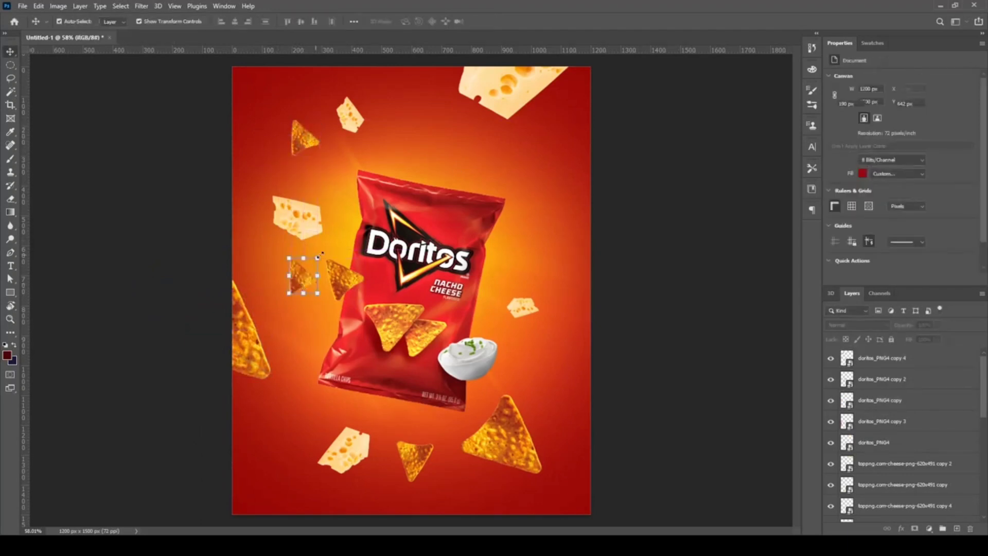
Duplicate the small upper-left chip between the left-edge chip and the bag, and rotate the copy to about -144°.
{"action": "key", "text": "ctrl+j"}
{"action": "left_click_drag", "start_coordinate": [322, 253], "coordinate": [264, 233]}
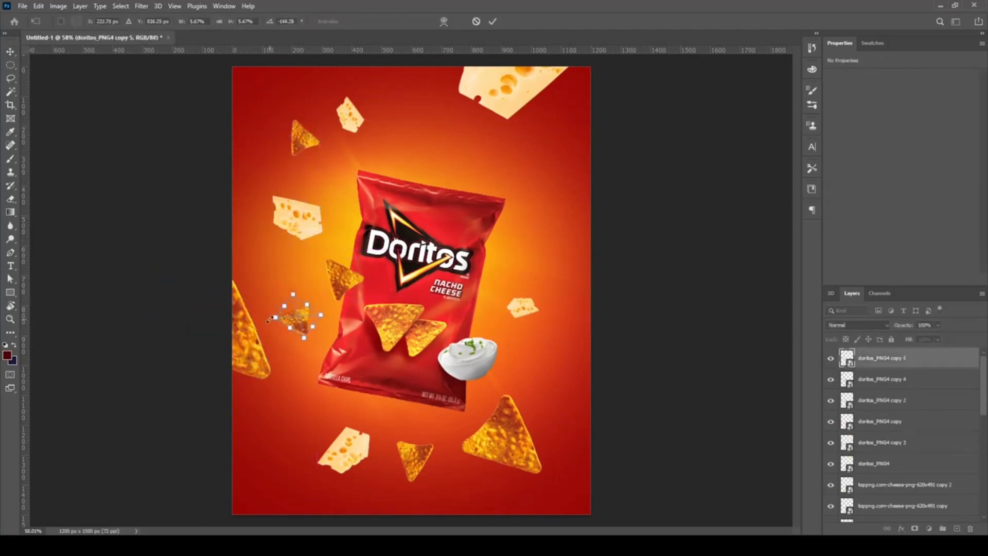
{"action": "key", "text": "Return"}
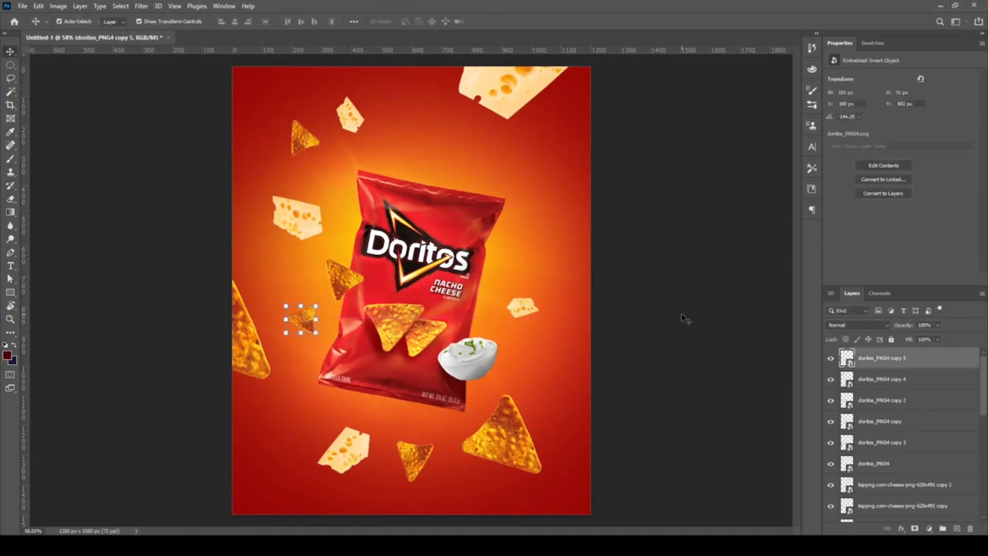
Duplicate a small chip to the right of the bag, just above the small cheese, and rotate it to about 21°.
{"action": "left_click", "coordinate": [369, 282]}
{"action": "left_click_drag", "start_coordinate": [528, 267], "coordinate": [530, 260]}
{"action": "key", "text": "ctrl+t"}
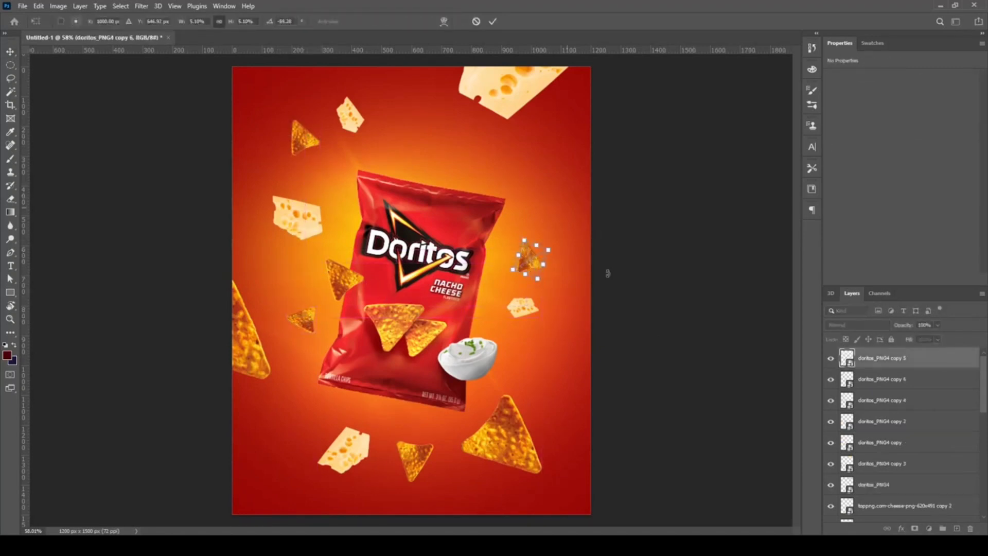
{"action": "key", "text": "Return"}
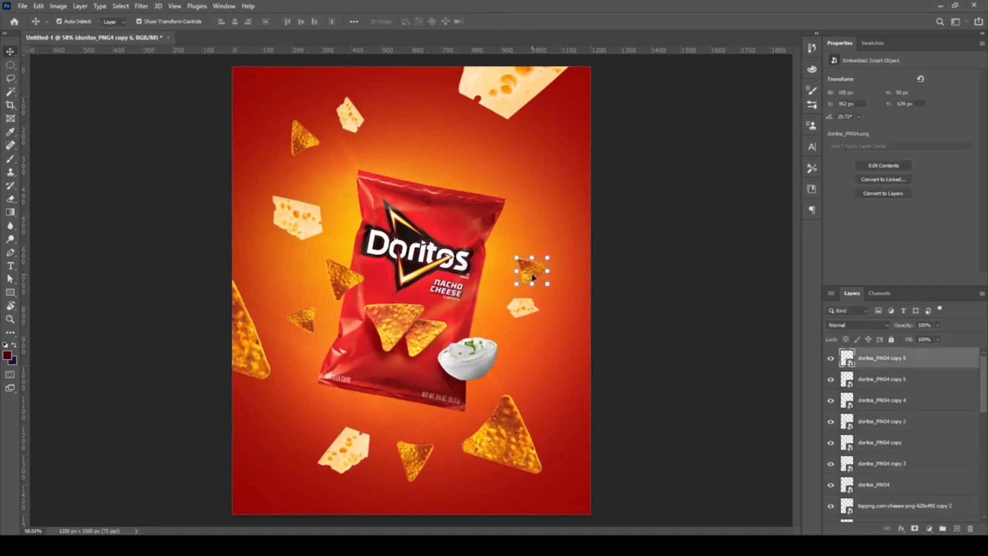
{"action": "scroll", "coordinate": [508, 266], "scroll_direction": "up", "scroll_amount": 3}
{"action": "scroll", "coordinate": [697, 275], "scroll_direction": "down", "scroll_amount": 3}
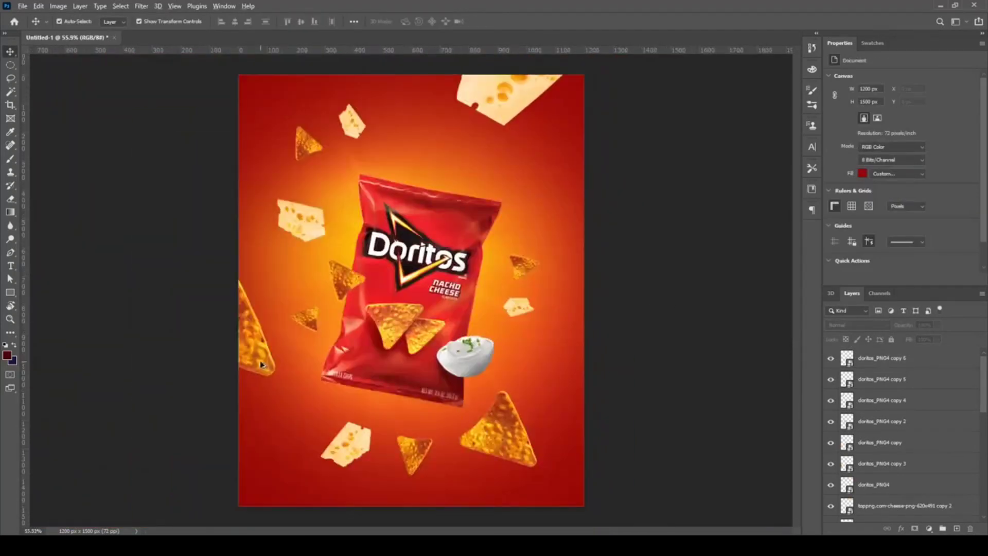
Duplicate the large chip onto the poster's right edge, scaled to about 20% and rotated about -3°.
{"action": "left_click_drag", "start_coordinate": [525, 443], "coordinate": [603, 259]}
{"action": "key", "text": "ctrl+t"}
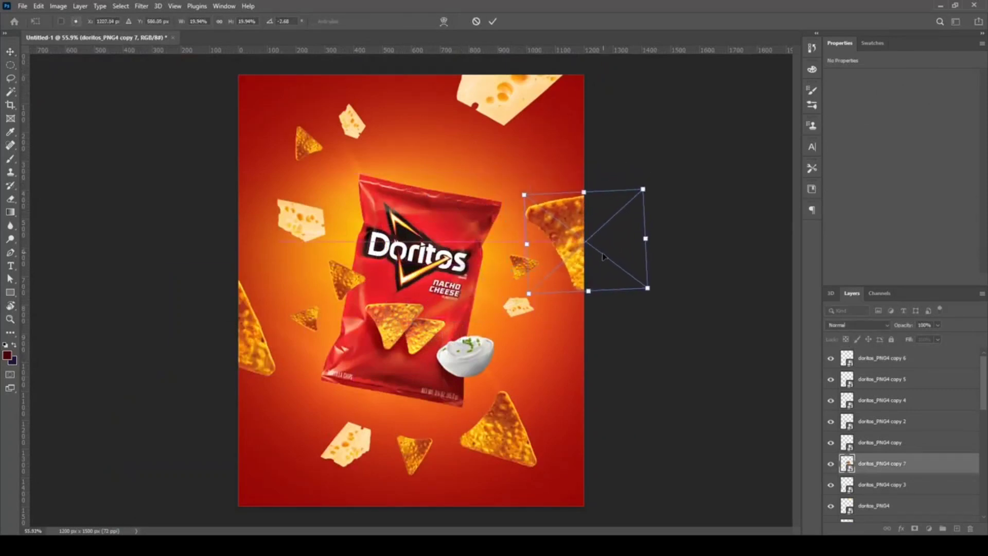
{"action": "key", "text": "Return"}
{"action": "scroll", "coordinate": [454, 408], "scroll_direction": "up", "scroll_amount": 3}
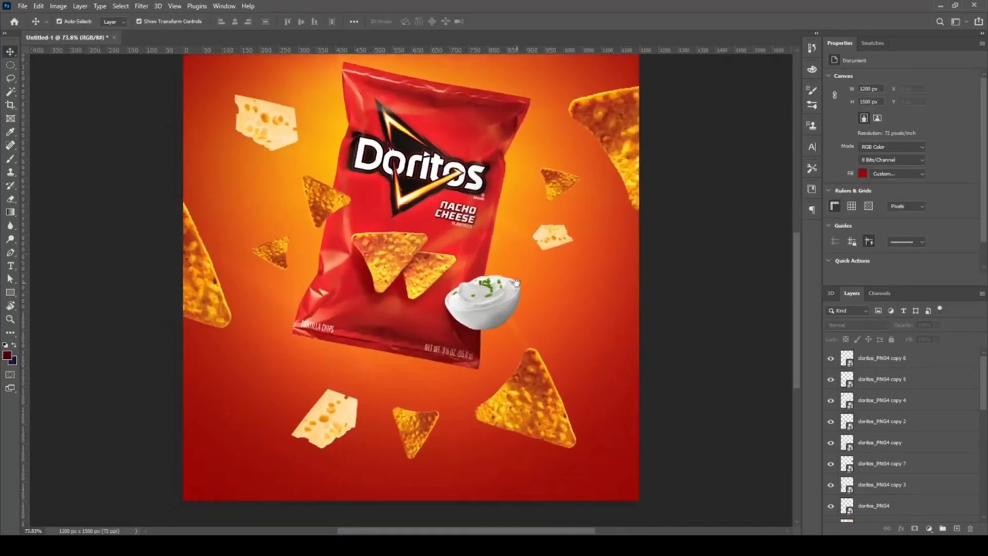
Add two small chip copies in the poster's lower-left area, with the outer one smaller and rotated about -171°.
{"action": "left_click_drag", "start_coordinate": [224, 220], "coordinate": [171, 394]}
{"action": "key", "text": "Return"}
{"action": "key", "text": "ctrl+alt+t"}
{"action": "left_click_drag", "start_coordinate": [186, 361], "coordinate": [167, 391]}
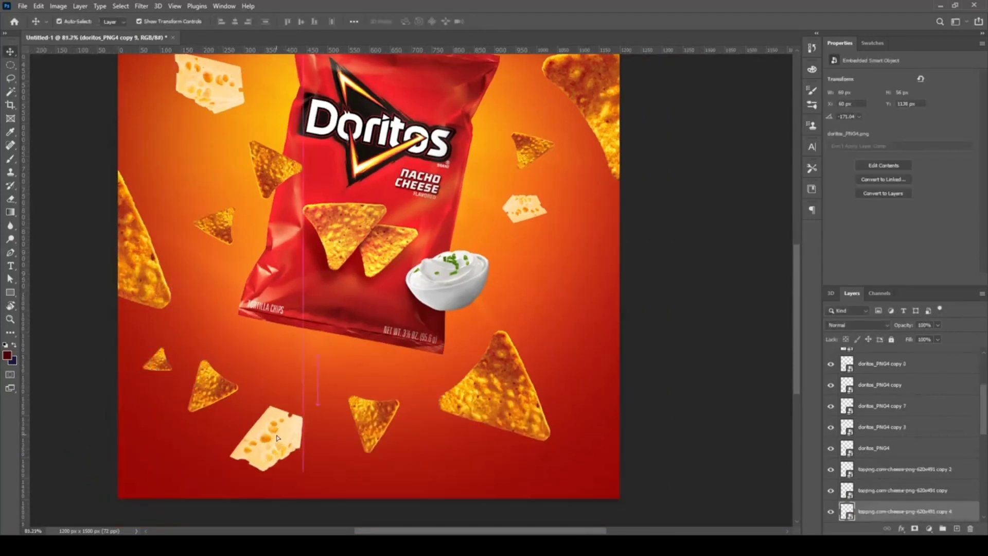
Rotate the lower cheese piece to about -87°, enlarge it to about 43% and move it onto the poster's bottom edge.
{"action": "key", "text": "ctrl+t"}
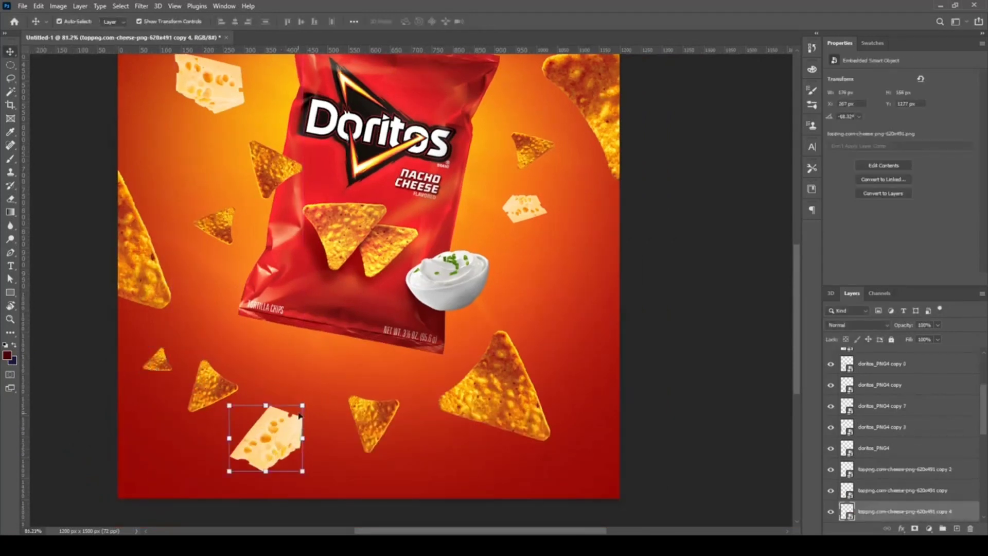
{"action": "left_click_drag", "start_coordinate": [322, 409], "coordinate": [327, 368]}
{"action": "scroll", "coordinate": [327, 369], "scroll_direction": "down", "scroll_amount": 3}
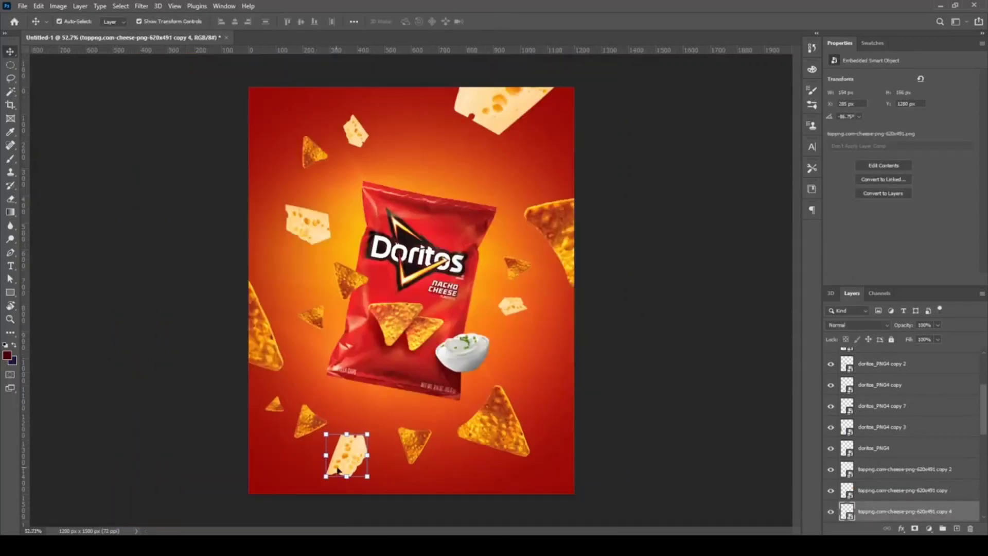
{"action": "left_click_drag", "start_coordinate": [348, 482], "coordinate": [354, 510]}
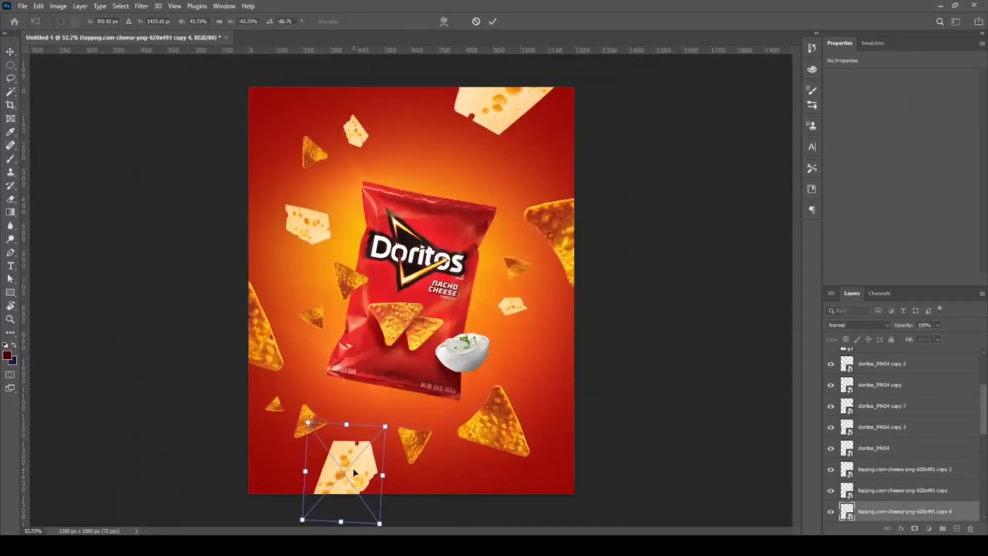
{"action": "key", "text": "Return"}
Move the large chip below the dip bowl slightly down and to the right.
{"action": "left_click", "coordinate": [565, 453]}
{"action": "left_click_drag", "start_coordinate": [494, 427], "coordinate": [507, 435]}
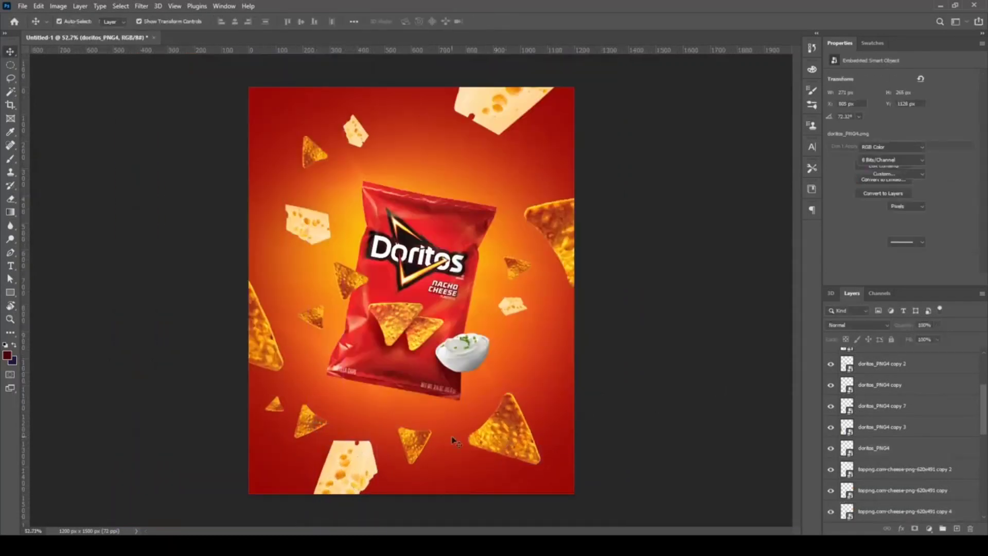
Nudge the bottom-centre chip right and add an enlarged copy of the smallest chip over the bag's lower edge, rotated to about 130°.
{"action": "left_click_drag", "start_coordinate": [415, 442], "coordinate": [423, 445]}
{"action": "left_click", "coordinate": [268, 404]}
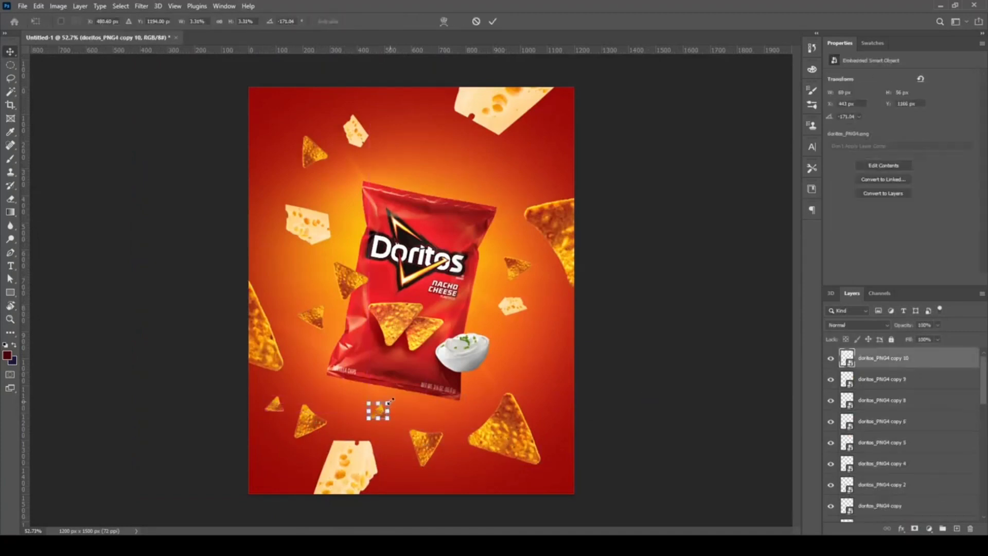
{"action": "key", "text": "ctrl+t"}
{"action": "left_click_drag", "start_coordinate": [382, 411], "coordinate": [398, 395]}
{"action": "key", "text": "Return"}
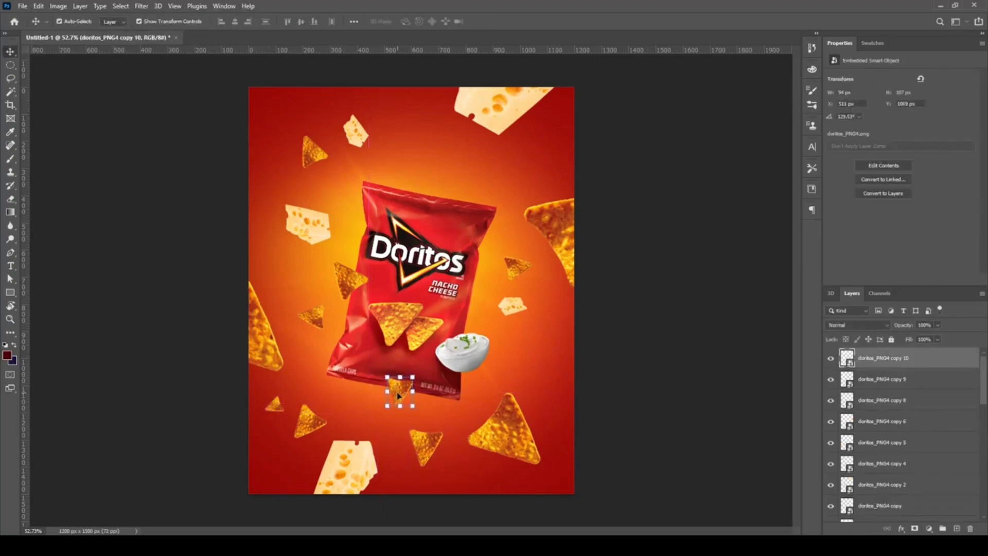
{"action": "left_click", "coordinate": [655, 354]}
Duplicate the upper-left chip into the gap between the left cheese piece and the bag, shrunk and rotated to point downward.
{"action": "scroll", "coordinate": [655, 354], "scroll_direction": "up", "scroll_amount": 5}
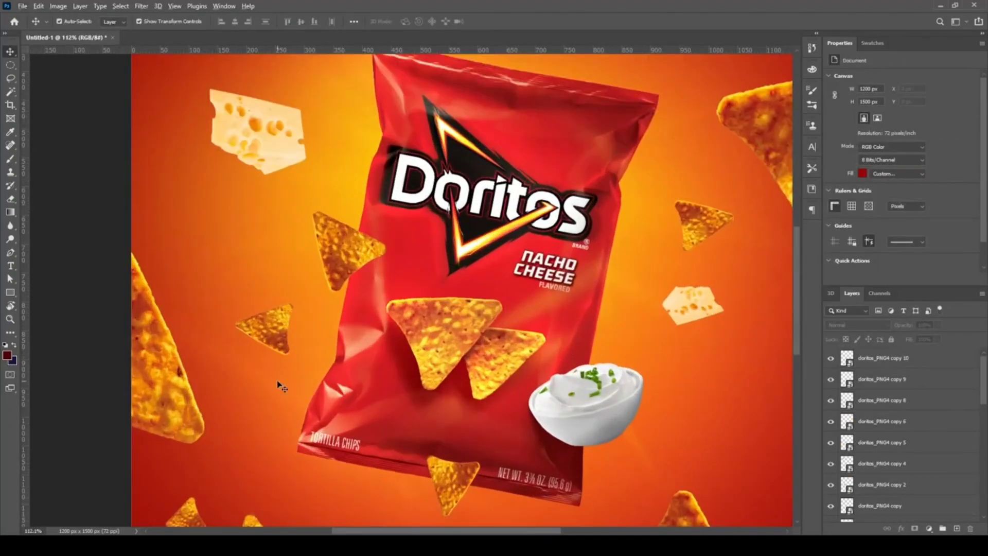
{"action": "scroll", "coordinate": [278, 386], "scroll_direction": "right", "scroll_amount": 2}
{"action": "scroll", "coordinate": [226, 365], "scroll_direction": "up", "scroll_amount": 2}
{"action": "scroll", "coordinate": [559, 317], "scroll_direction": "up", "scroll_amount": 3}
{"action": "scroll", "coordinate": [558, 316], "scroll_direction": "right", "scroll_amount": 2}
{"action": "scroll", "coordinate": [265, 240], "scroll_direction": "down", "scroll_amount": 3}
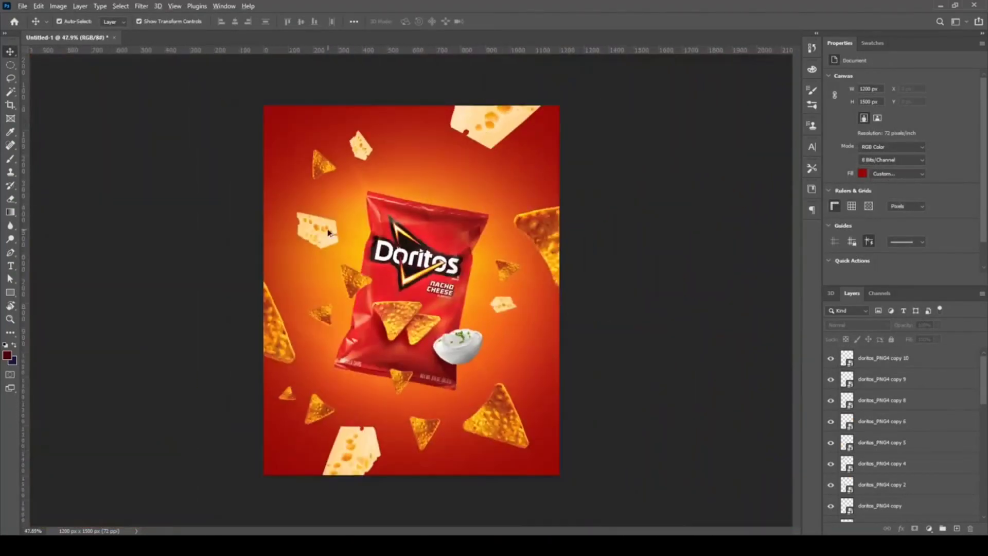
{"action": "scroll", "coordinate": [266, 240], "scroll_direction": "up", "scroll_amount": 4}
{"action": "left_click_drag", "start_coordinate": [266, 222], "coordinate": [298, 271]}
{"action": "key", "text": "ctrl+t"}
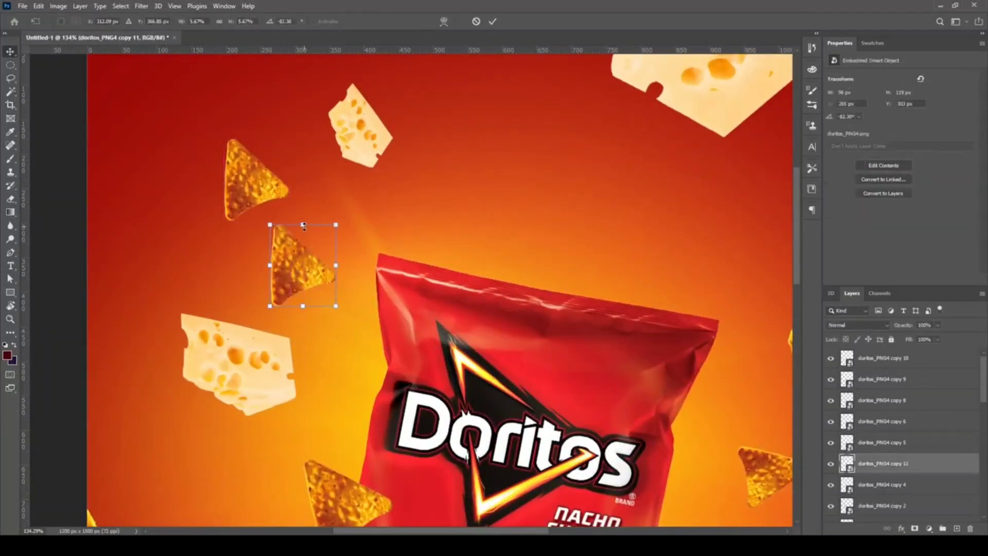
{"action": "left_click_drag", "start_coordinate": [304, 222], "coordinate": [321, 294]}
{"action": "left_click_drag", "start_coordinate": [296, 325], "coordinate": [302, 319]}
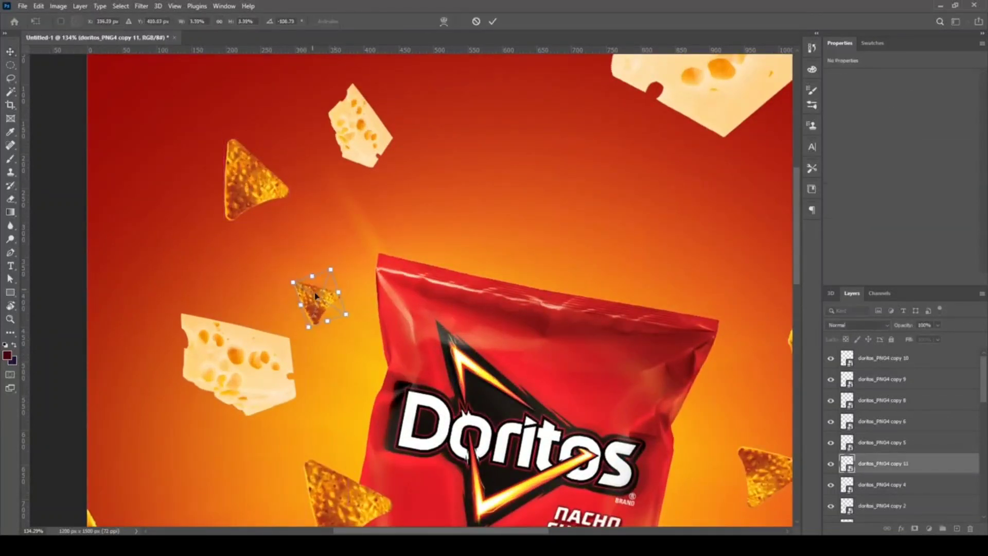
{"action": "left_click_drag", "start_coordinate": [344, 269], "coordinate": [348, 387]}
{"action": "key", "text": "Return"}
Add an even smaller copy of that tiny chip just below it, about 35 by 30 px and rotated to about 6°.
{"action": "scroll", "coordinate": [336, 307], "scroll_direction": "up", "scroll_amount": 1}
{"action": "key", "text": "ctrl+t"}
{"action": "key", "text": "Return"}
Duplicate both tiny chips beside the small cheese piece right of the bag, rotating the lower copy to about 71°.
{"action": "scroll", "coordinate": [342, 381], "scroll_direction": "down", "scroll_amount": 4}
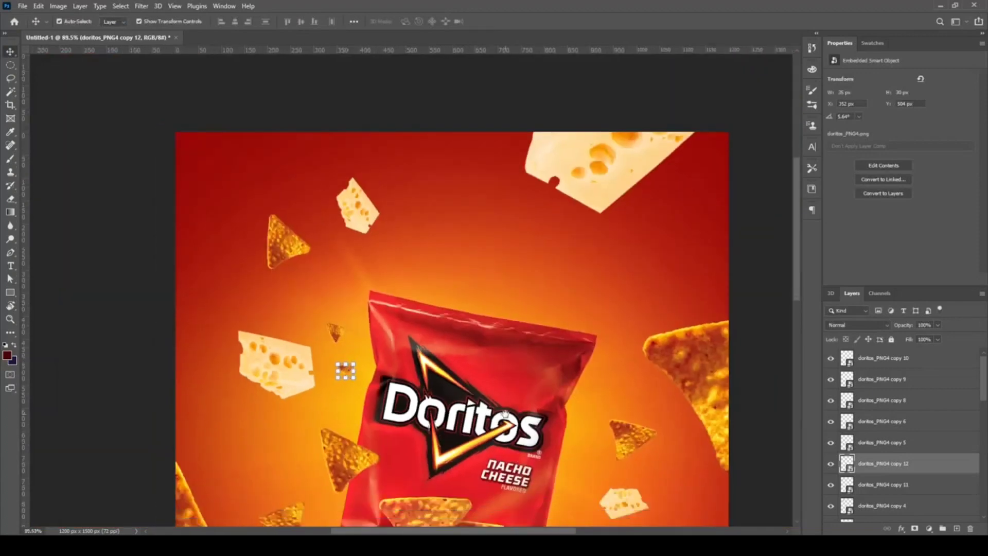
{"action": "scroll", "coordinate": [244, 227], "scroll_direction": "up", "scroll_amount": 3}
{"action": "left_click_drag", "start_coordinate": [245, 226], "coordinate": [566, 371]}
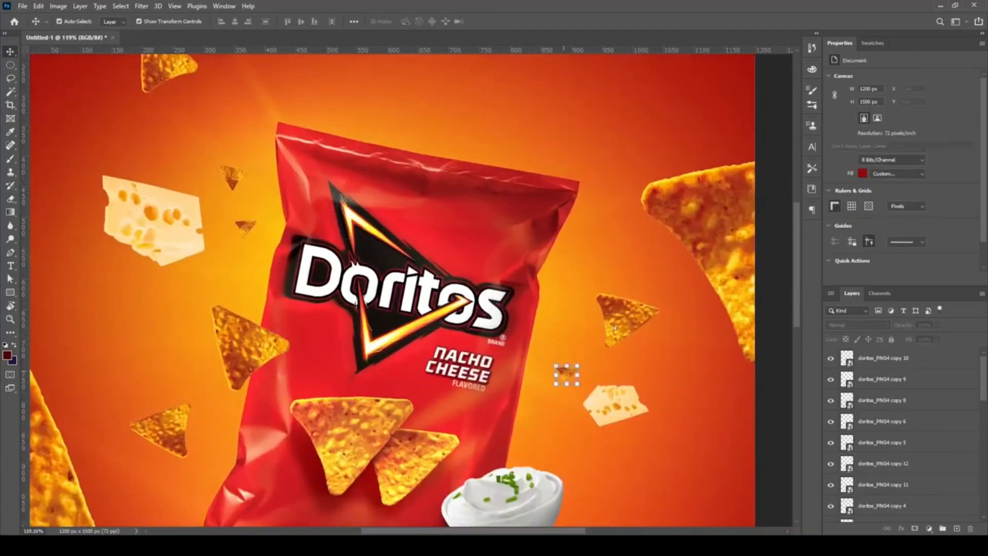
{"action": "left_click_drag", "start_coordinate": [236, 174], "coordinate": [551, 425]}
{"action": "key", "text": "ctrl+t"}
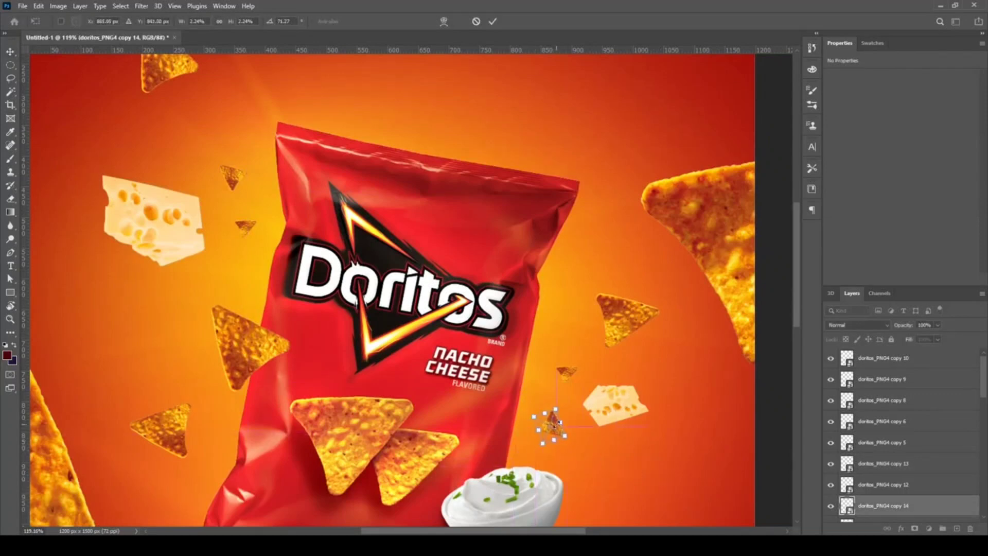
{"action": "key", "text": "Return"}
{"action": "scroll", "coordinate": [755, 351], "scroll_direction": "down", "scroll_amount": 5}
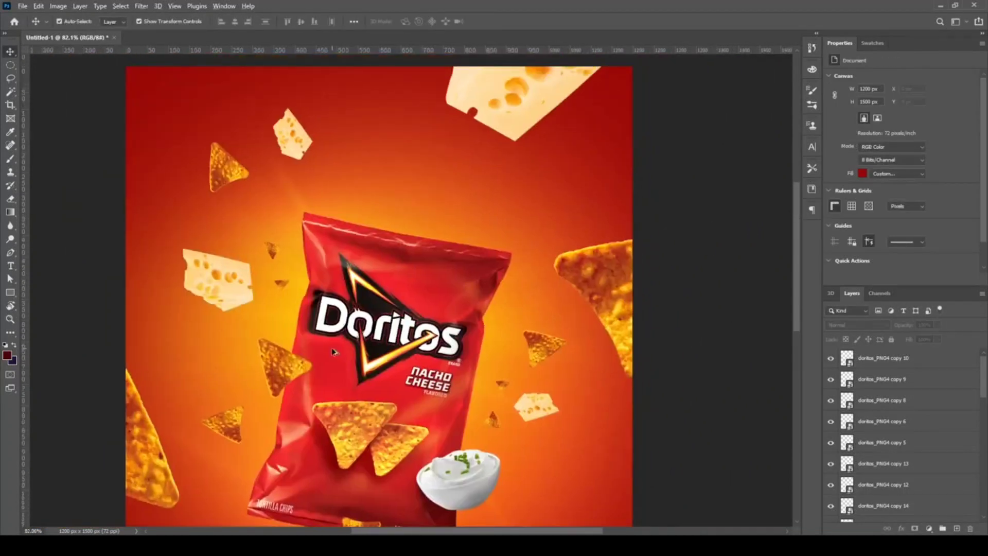
Duplicate the chip overlapping the bag's left side into the space above the bag, rotated to about -15° and about 122 px wide.
{"action": "scroll", "coordinate": [333, 351], "scroll_direction": "up", "scroll_amount": 2}
{"action": "left_click_drag", "start_coordinate": [288, 355], "coordinate": [466, 172]}
{"action": "key", "text": "ctrl+t"}
{"action": "mouse_move", "coordinate": [506, 137]}
{"action": "left_mouse_down"}
{"action": "mouse_move", "coordinate": [522, 165]}
{"action": "mouse_move", "coordinate": [488, 183]}
{"action": "mouse_move", "coordinate": [491, 126]}
{"action": "left_mouse_up"}
{"action": "key", "text": "Return"}
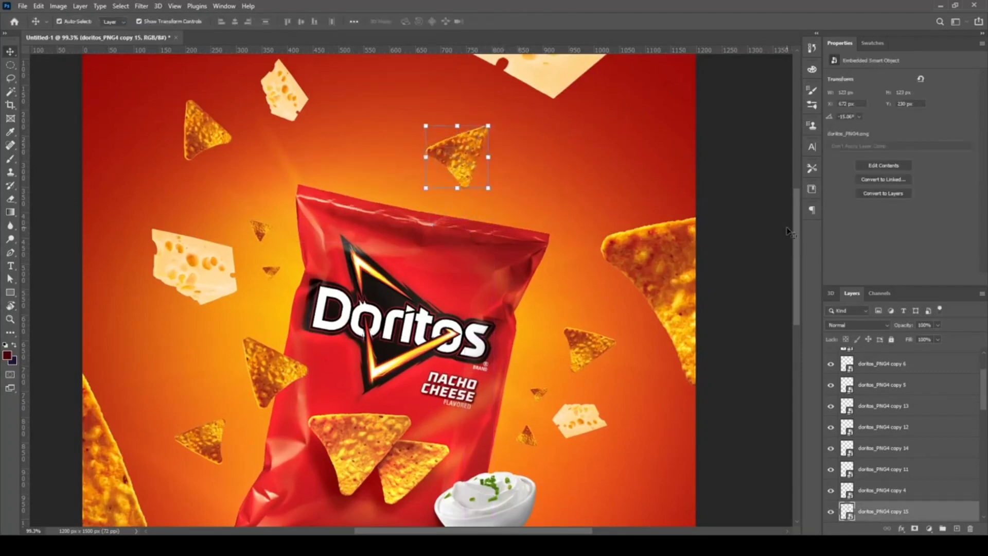
{"action": "left_click", "coordinate": [744, 193]}
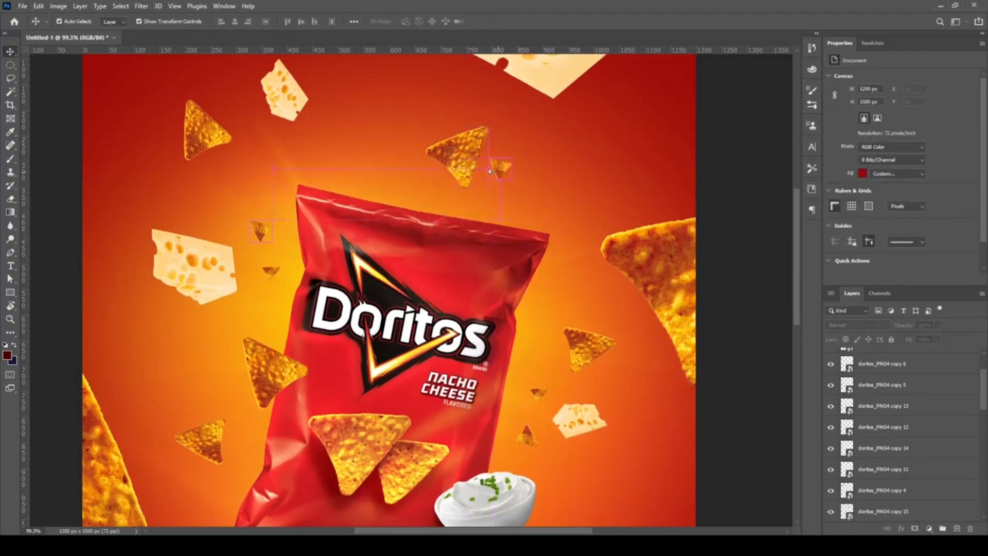
Add copies of the two tiny chips above the bag's upper-right edge and fine-tune their spacing with the neighbouring chip.
{"action": "left_click_drag", "start_coordinate": [272, 271], "coordinate": [546, 194]}
{"action": "left_click_drag", "start_coordinate": [504, 162], "coordinate": [527, 163]}
{"action": "left_click_drag", "start_coordinate": [456, 154], "coordinate": [447, 157]}
{"action": "left_click_drag", "start_coordinate": [512, 207], "coordinate": [500, 210]}
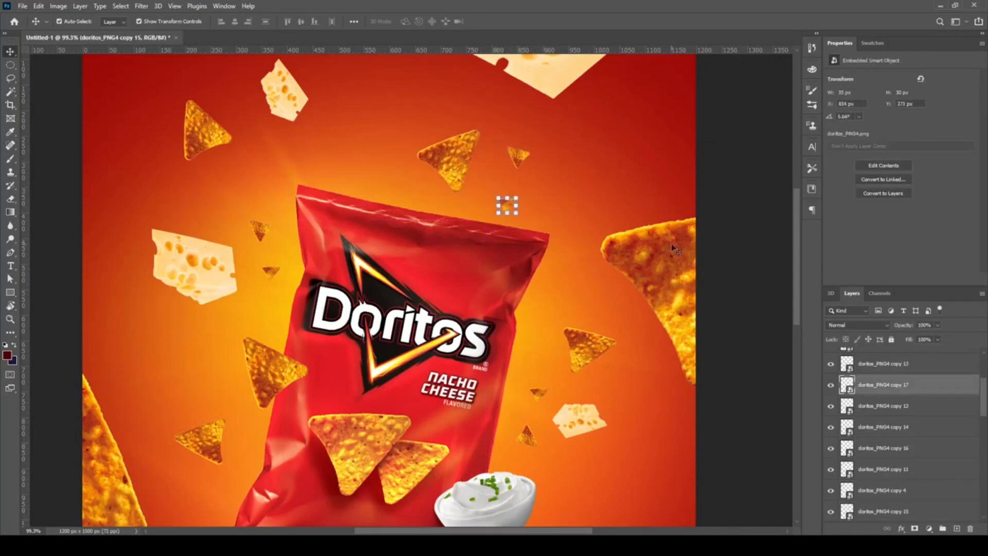
{"action": "left_click", "coordinate": [495, 203]}
Duplicate the chip above the bag onto the bag's upper-left edge and rotate the copy to about -74°.
{"action": "left_click", "coordinate": [358, 181]}
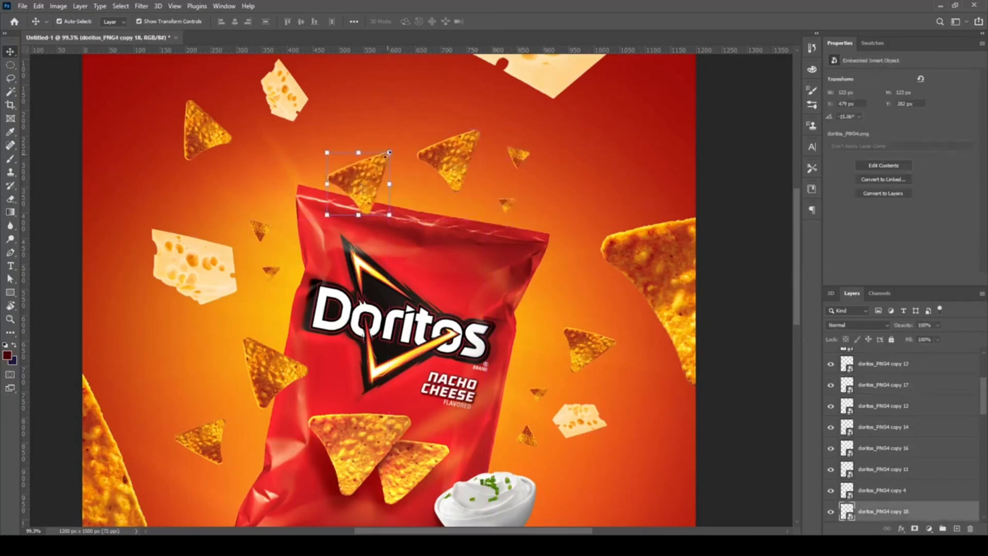
{"action": "key", "text": "ctrl+t"}
{"action": "left_click_drag", "start_coordinate": [394, 216], "coordinate": [361, 230]}
{"action": "left_click_drag", "start_coordinate": [360, 181], "coordinate": [370, 209]}
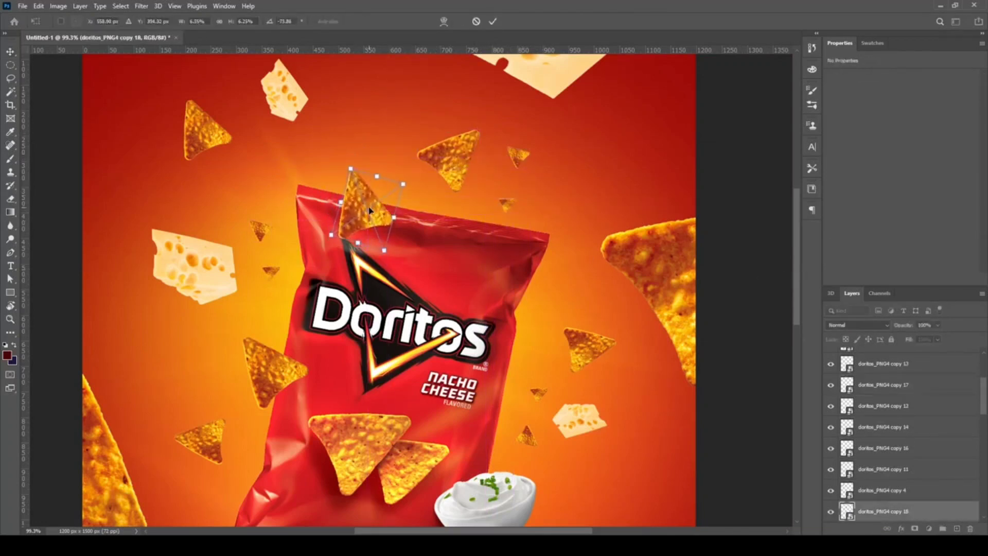
{"action": "key", "text": "Return"}
Move the layer of the chip on the bag's upper-left edge beneath the bag layer.
{"action": "scroll", "coordinate": [958, 435], "scroll_direction": "down", "scroll_amount": 5}
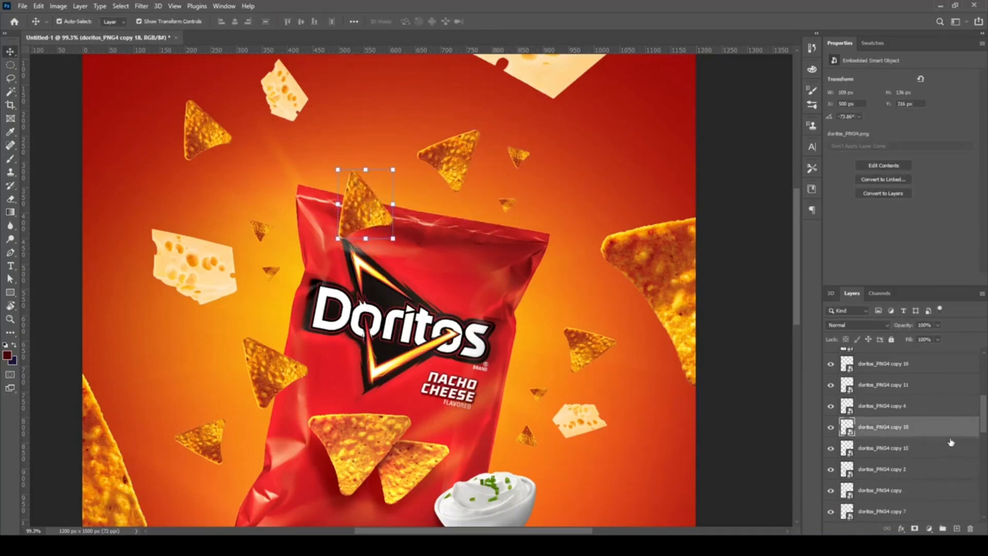
{"action": "left_click_drag", "start_coordinate": [901, 405], "coordinate": [933, 439]}
{"action": "left_click", "coordinate": [749, 380]}
{"action": "key", "text": "ctrl+minus"}
{"action": "key", "text": "ctrl+minus"}
{"action": "key", "text": "ctrl+minus"}
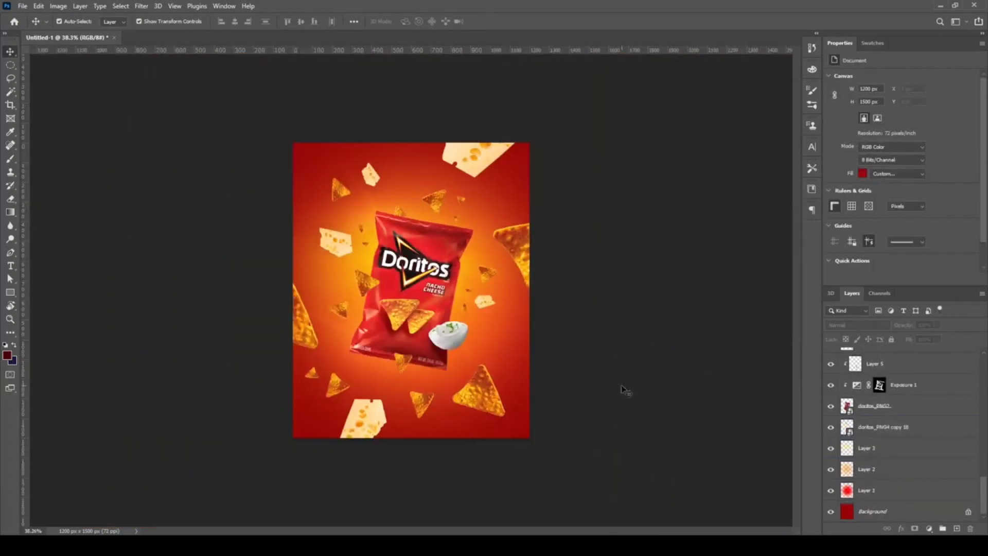
Move the layer of the chip overlapping the bag's left side beneath the bag layer.
{"action": "key", "text": "ctrl+0"}
{"action": "key", "text": "ctrl+plus"}
{"action": "left_click", "coordinate": [389, 403]}
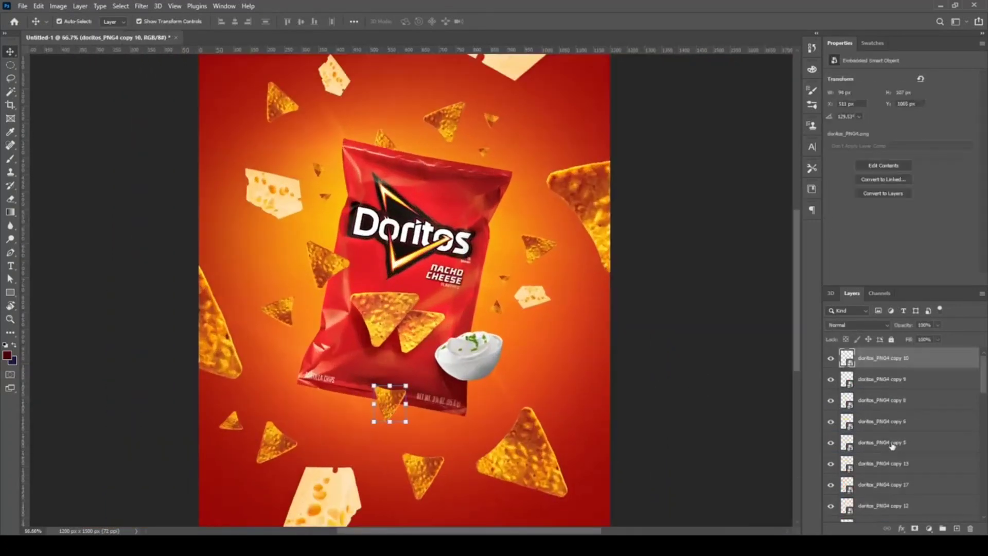
{"action": "left_click", "coordinate": [669, 324]}
{"action": "left_click", "coordinate": [328, 264]}
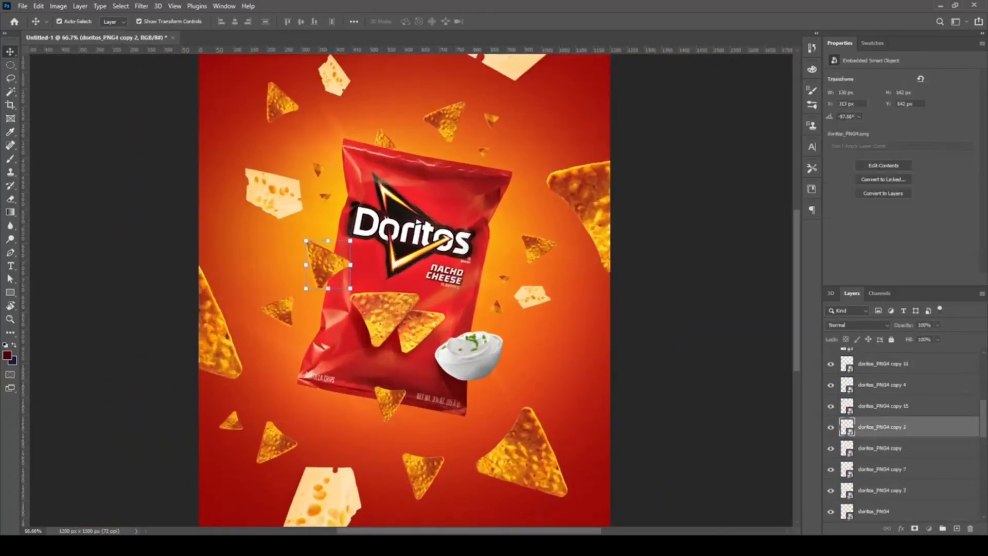
{"action": "left_click_drag", "start_coordinate": [906, 427], "coordinate": [928, 427]}
{"action": "left_click", "coordinate": [710, 358]}
{"action": "key", "text": "ctrl+0"}
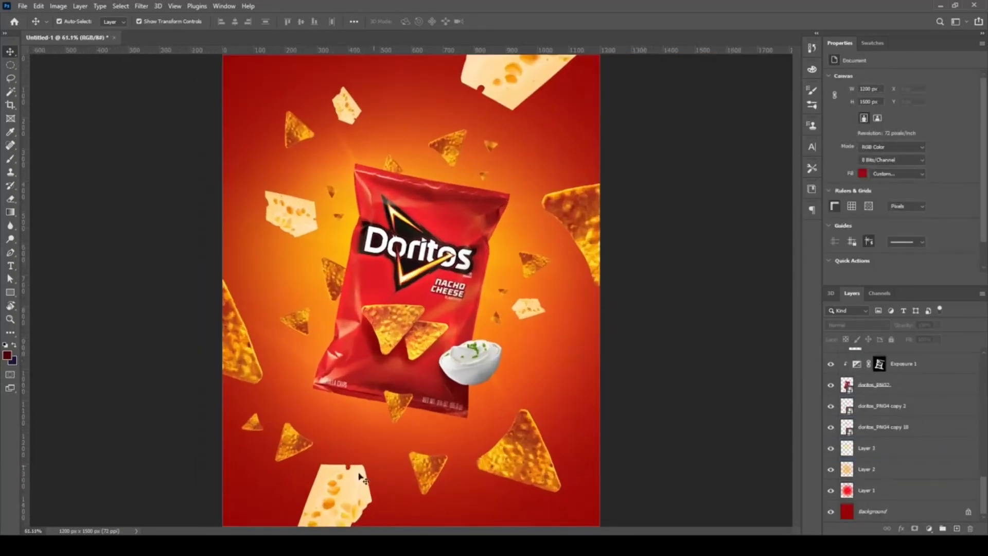
Shift the bottom cheese piece and the lower-left chip slightly down, and move the large left-edge chip up.
{"action": "left_click_drag", "start_coordinate": [362, 478], "coordinate": [360, 490]}
{"action": "left_click", "coordinate": [641, 372]}
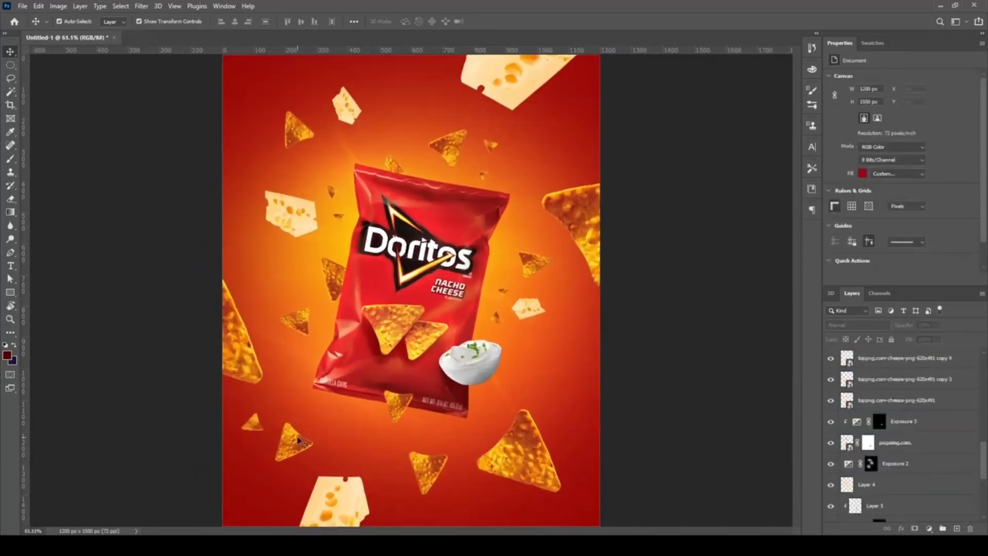
{"action": "left_click_drag", "start_coordinate": [299, 440], "coordinate": [298, 455]}
{"action": "left_click_drag", "start_coordinate": [234, 375], "coordinate": [211, 354]}
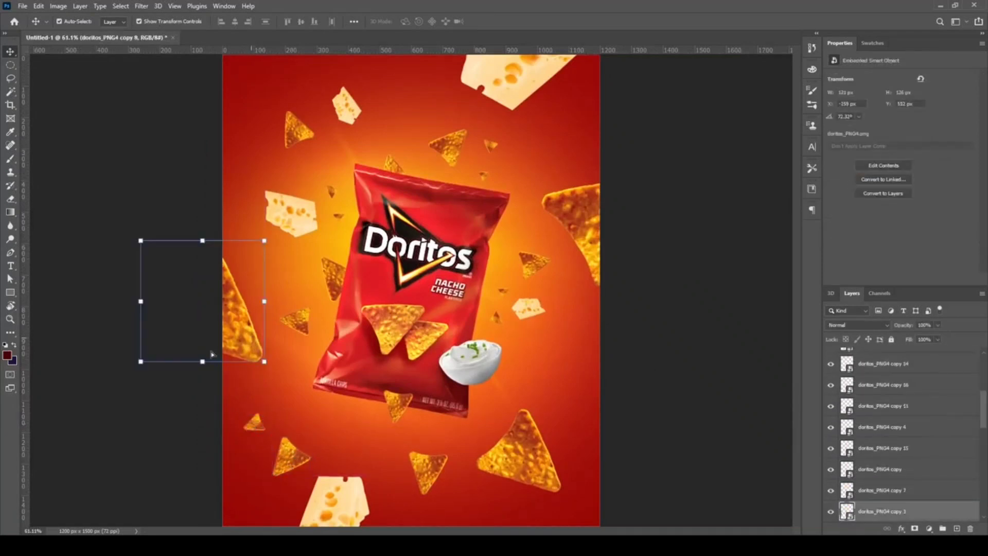
Duplicate the smallest lower-left chip into the area below the left cheese piece, rotated to about -130°.
{"action": "left_click_drag", "start_coordinate": [260, 427], "coordinate": [316, 249]}
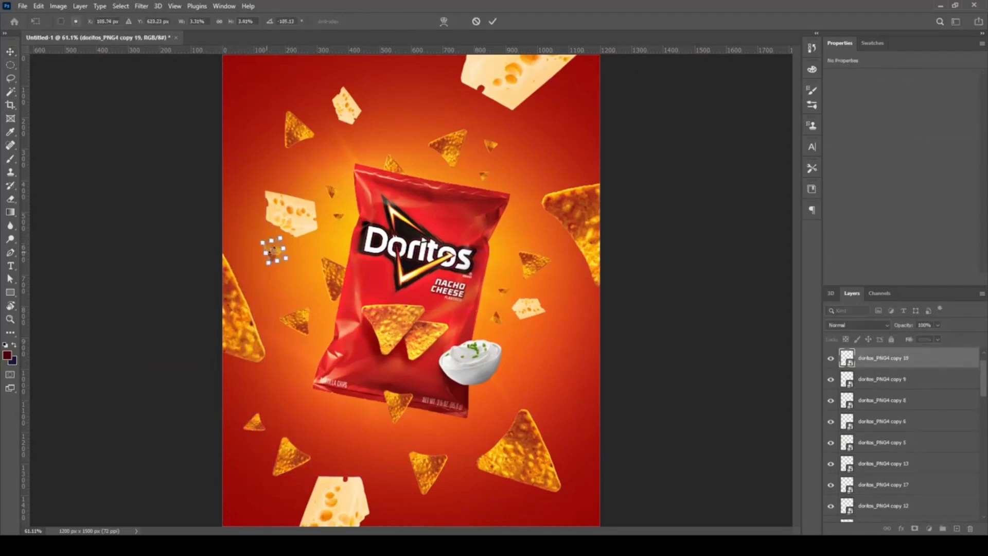
{"action": "left_click_drag", "start_coordinate": [275, 251], "coordinate": [284, 276]}
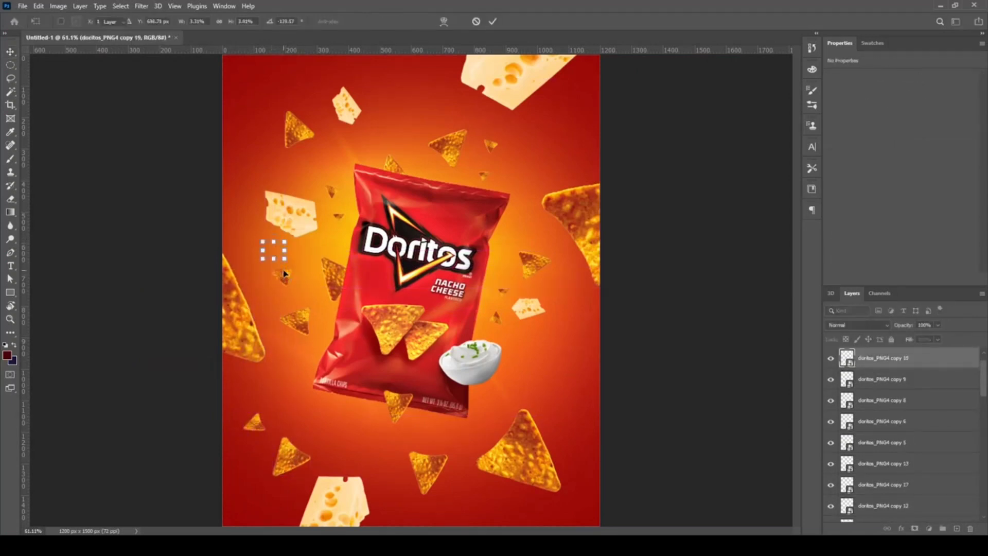
{"action": "key", "text": "Return"}
Apply the Motion Blur filter to the large chips on the poster's right and left edges.
{"action": "scroll", "coordinate": [588, 324], "scroll_direction": "down", "scroll_amount": 3}
{"action": "scroll", "coordinate": [587, 325], "scroll_direction": "up", "scroll_amount": 3}
{"action": "left_click", "coordinate": [575, 217]}
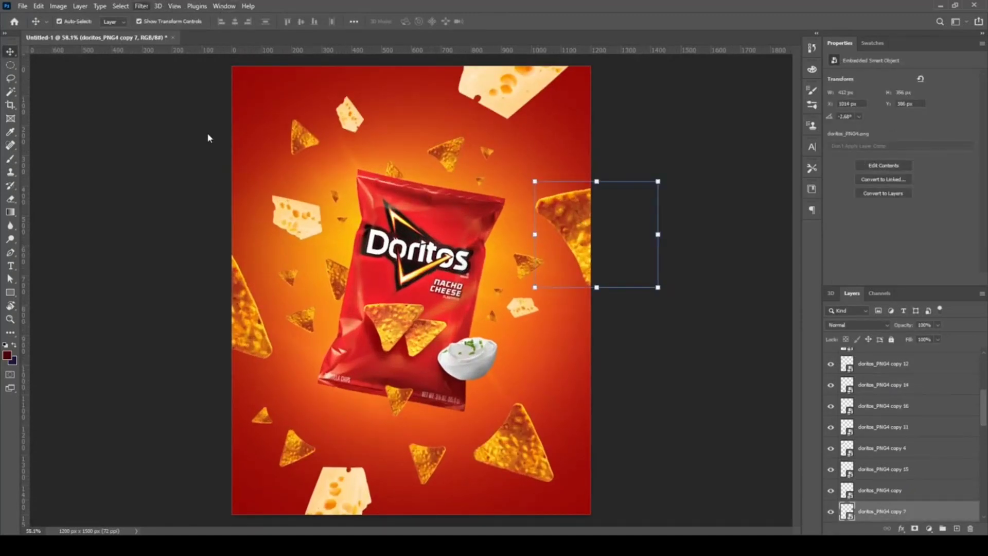
{"action": "key", "text": "space"}
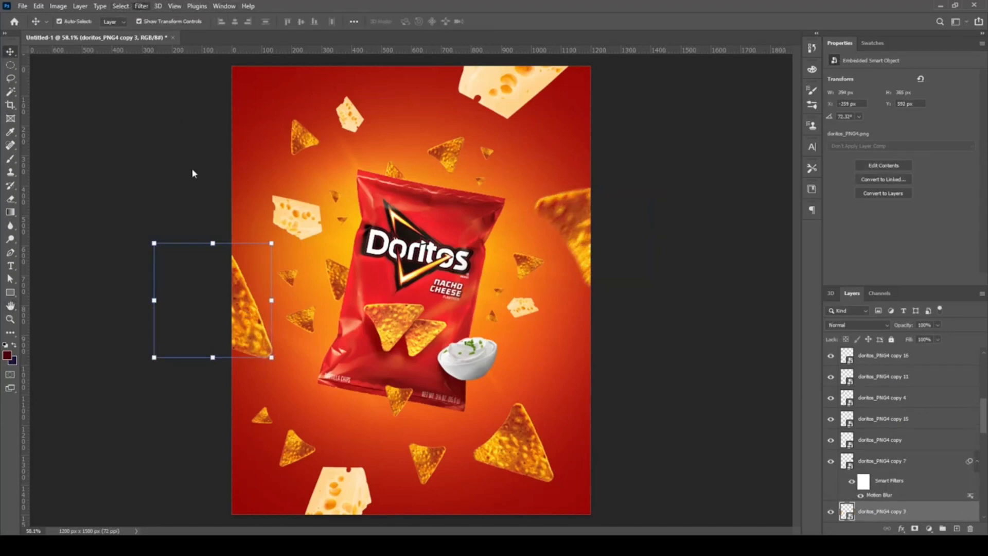
{"action": "key", "text": "ctrl+f"}
{"action": "key", "text": "space"}
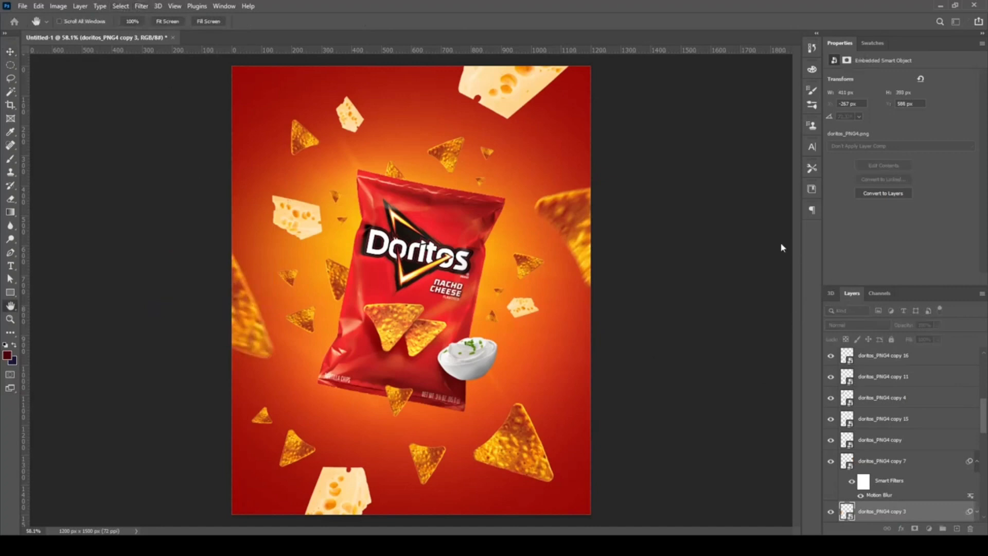
Apply Motion Blur to the large lower-right chip and to the bottom-centre chip.
{"action": "left_click", "coordinate": [512, 443]}
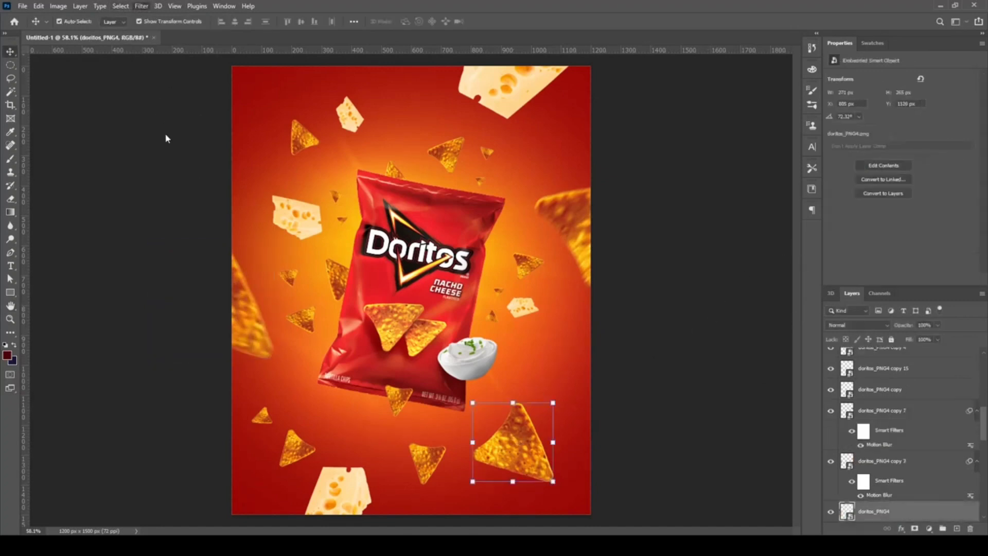
{"action": "key", "text": "ctrl+f"}
{"action": "key", "text": "space"}
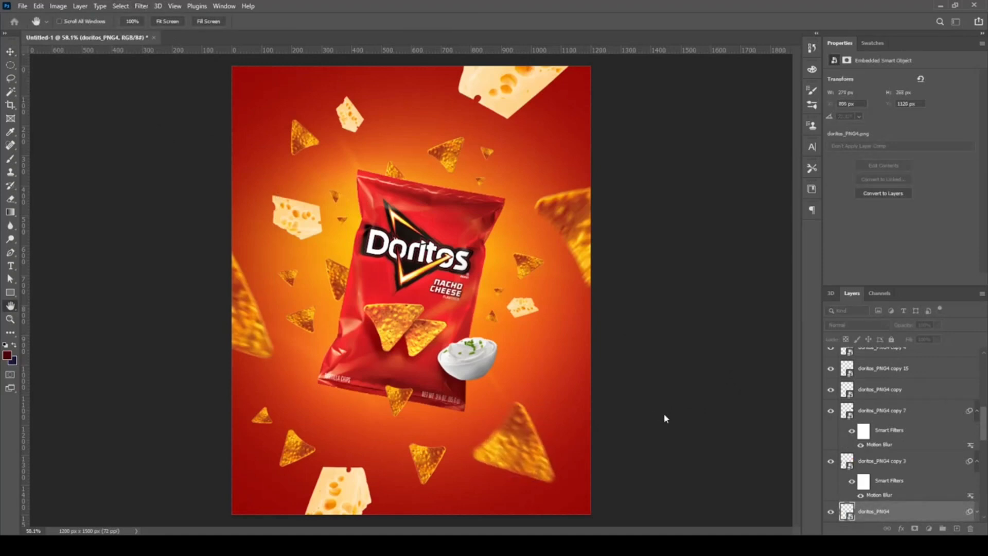
{"action": "left_click", "coordinate": [629, 388]}
{"action": "left_click", "coordinate": [431, 459]}
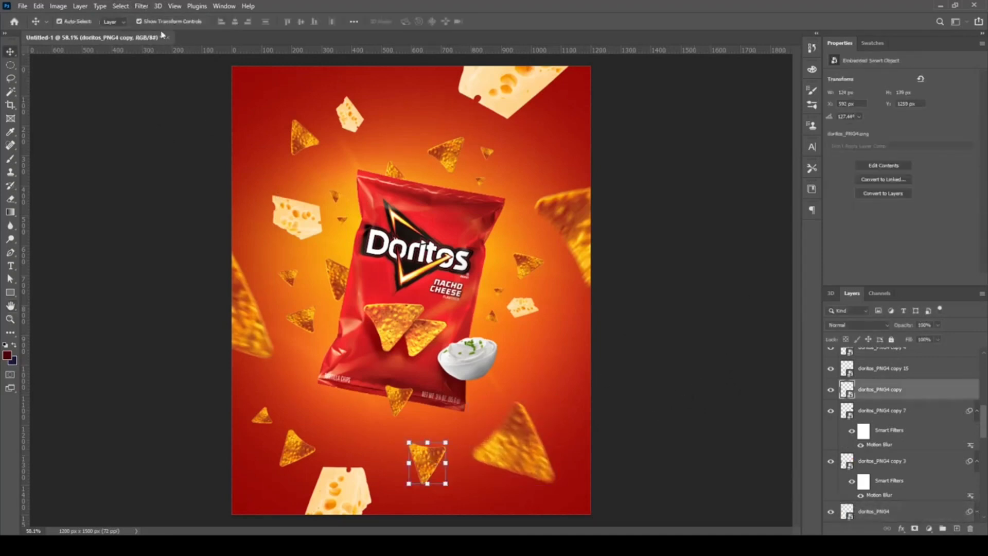
{"action": "key", "text": "ctrl+f"}
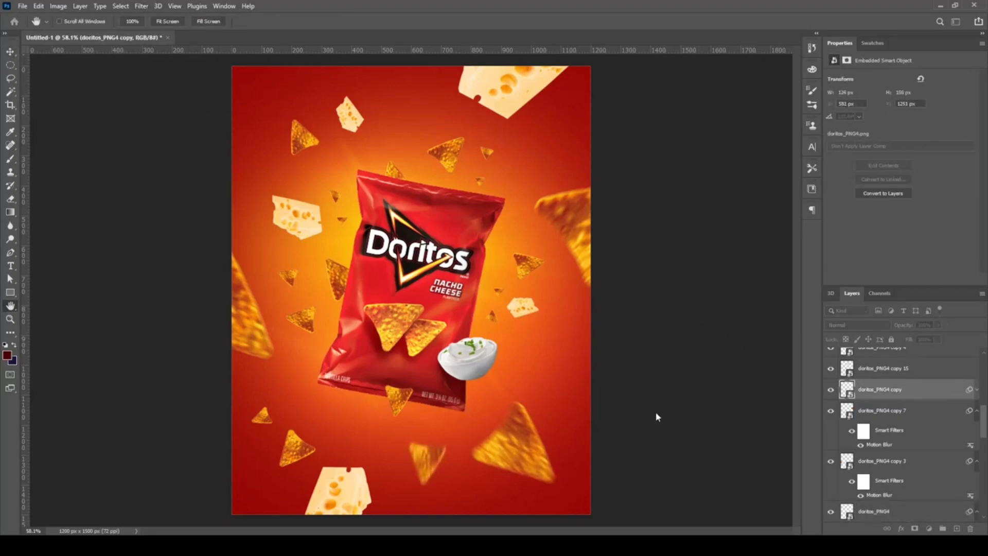
Apply Motion Blur to the larger chip floating above the bag and to the lower-left chip beside the bottom cheese piece.
{"action": "left_click", "coordinate": [445, 154]}
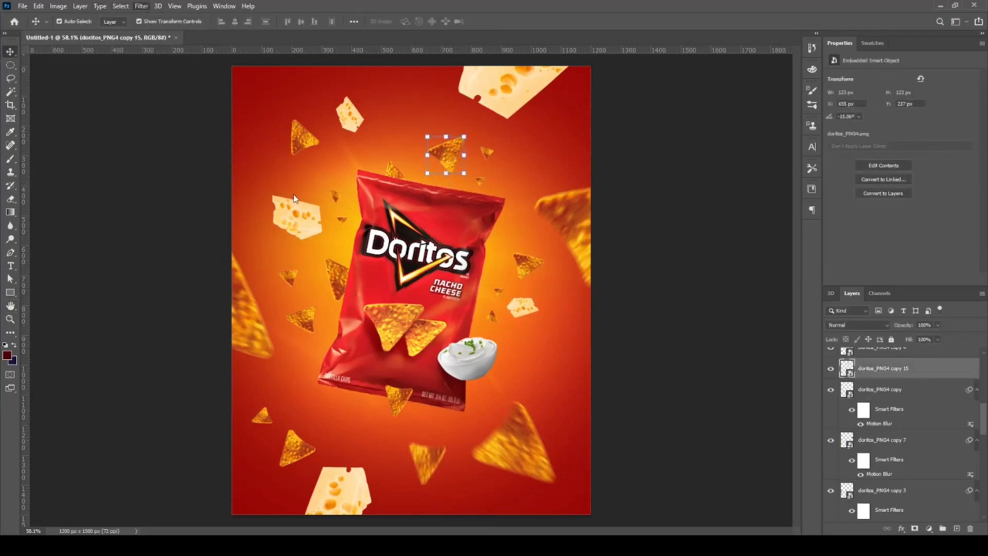
{"action": "key", "text": "ctrl+f"}
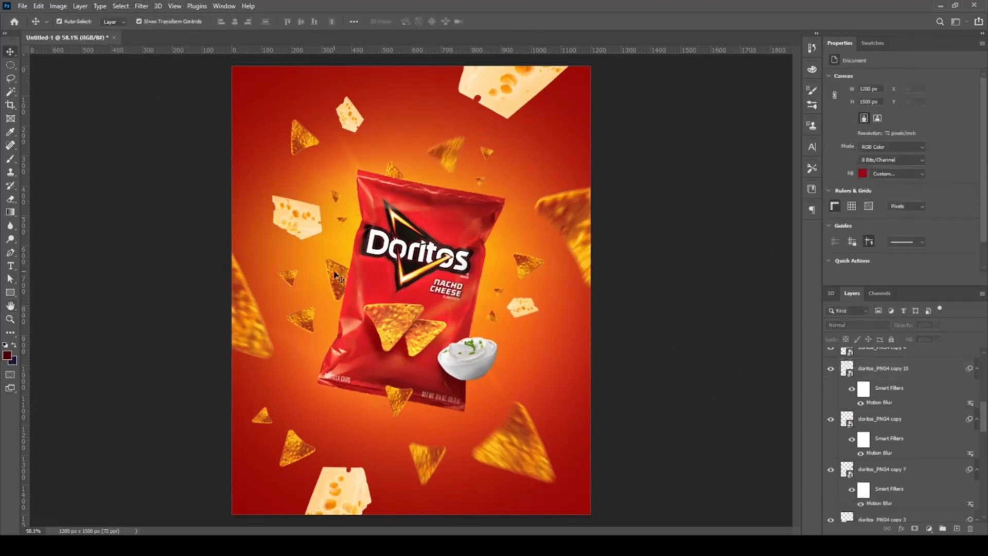
{"action": "left_click", "coordinate": [301, 319]}
{"action": "left_click", "coordinate": [294, 437]}
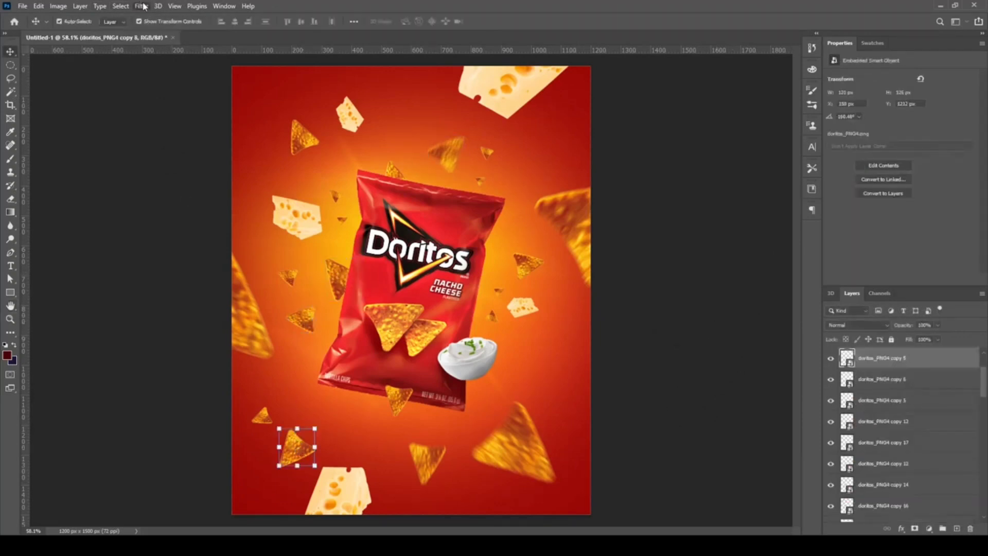
{"action": "key", "text": "ctrl+f"}
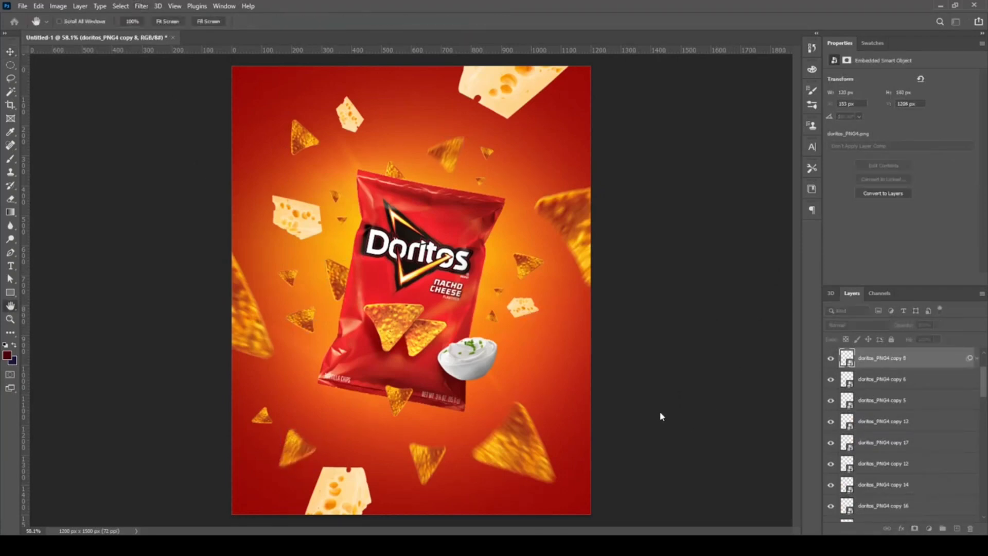
Apply Motion Blur to the large cheese piece at the poster's top-right corner.
{"action": "left_click", "coordinate": [515, 87]}
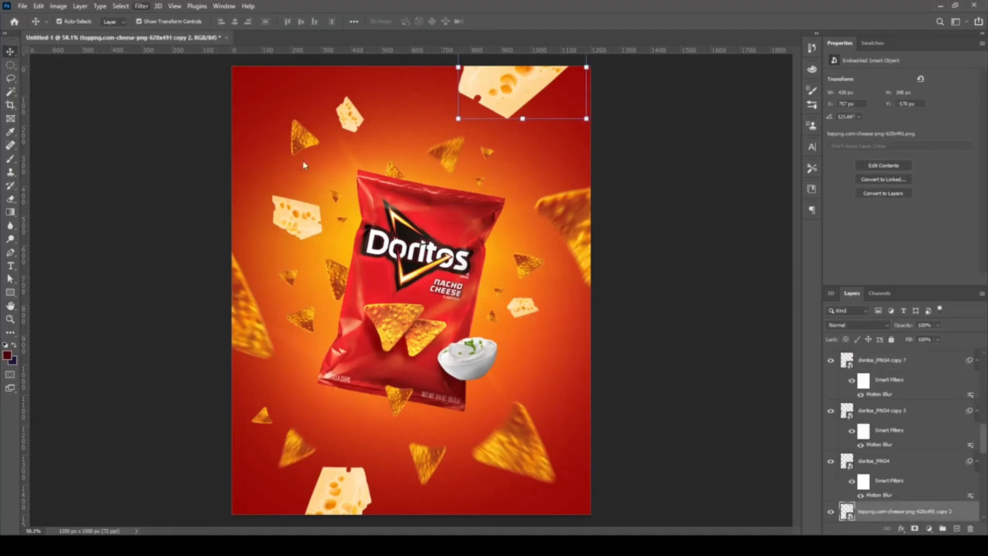
{"action": "key", "text": "ctrl+f"}
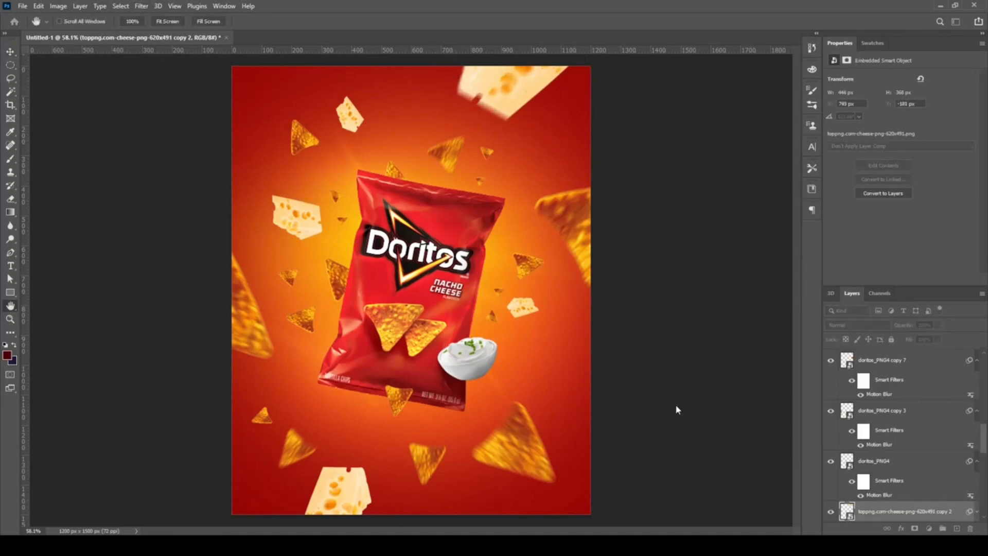
{"action": "left_click", "coordinate": [743, 193]}
Apply Motion Blur to the chip tucked behind the bag's left edge and to the medium chip right of the bag.
{"action": "left_click", "coordinate": [364, 270]}
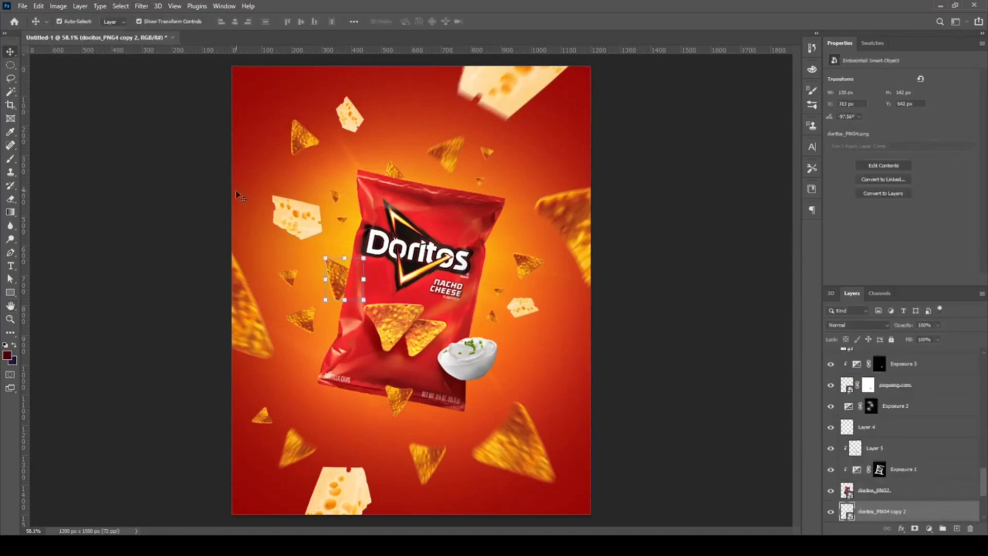
{"action": "key", "text": "space"}
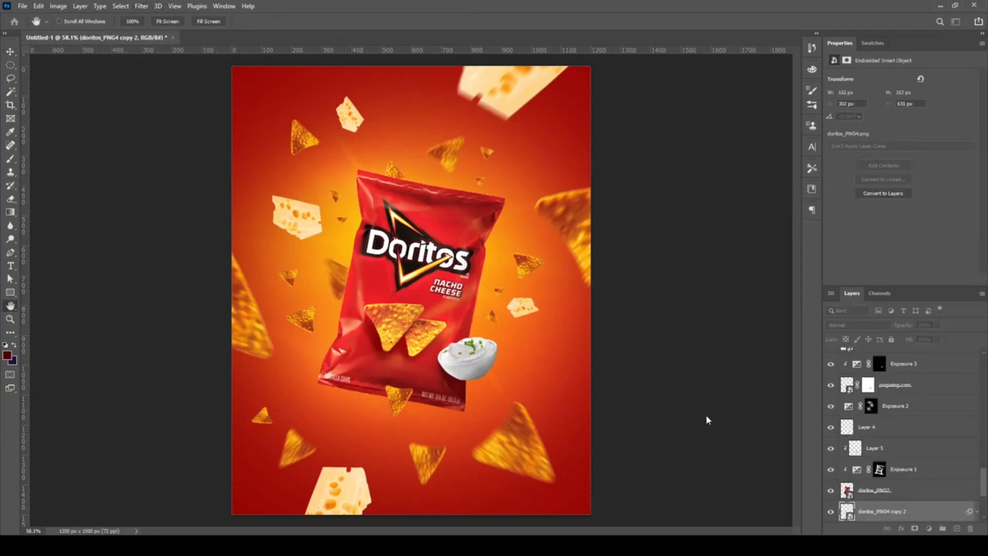
{"action": "left_click", "coordinate": [527, 265]}
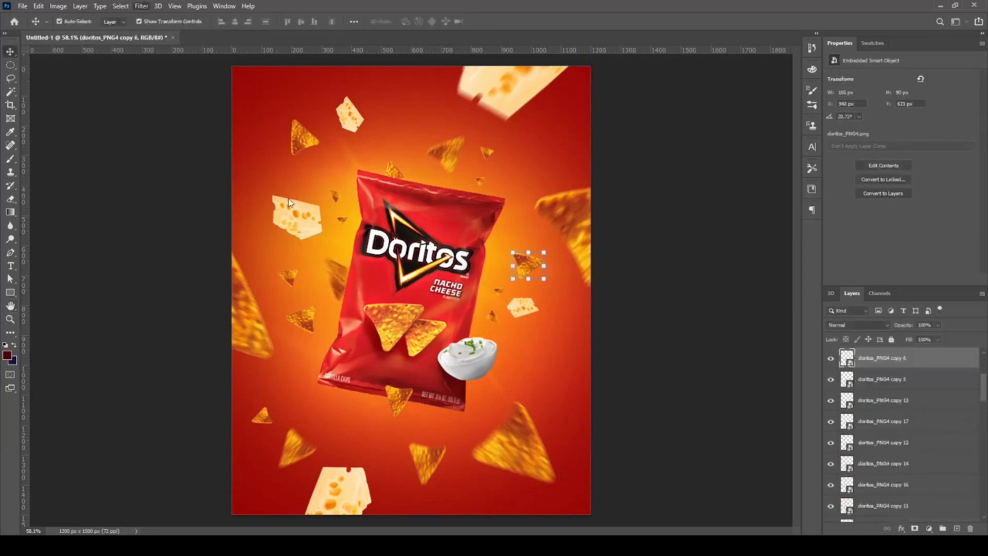
{"action": "key", "text": "space"}
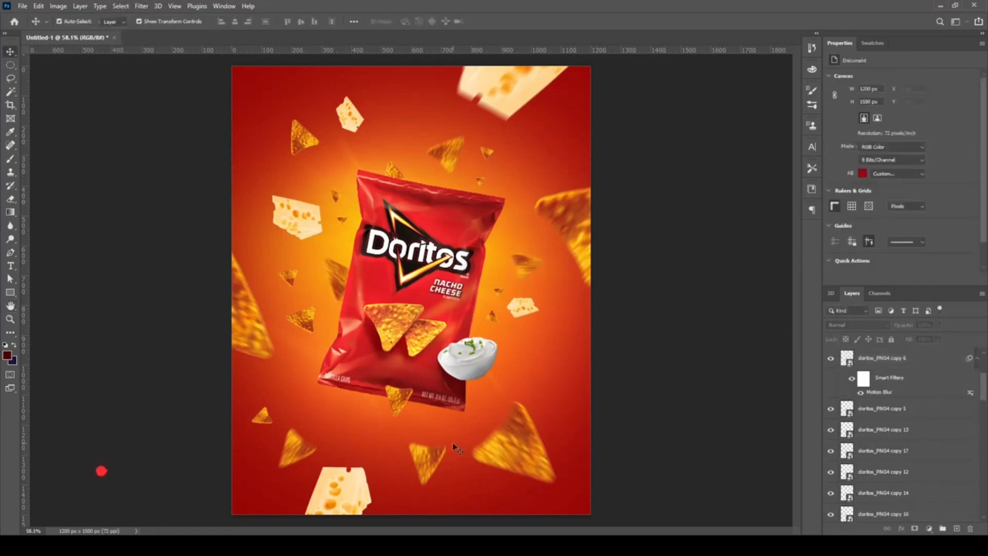
Nudge the small lower-left chip upward, and shift the bottom cheese piece slightly right with Motion Blur applied.
{"action": "left_click", "coordinate": [262, 417]}
{"action": "left_click_drag", "start_coordinate": [263, 418], "coordinate": [265, 405]}
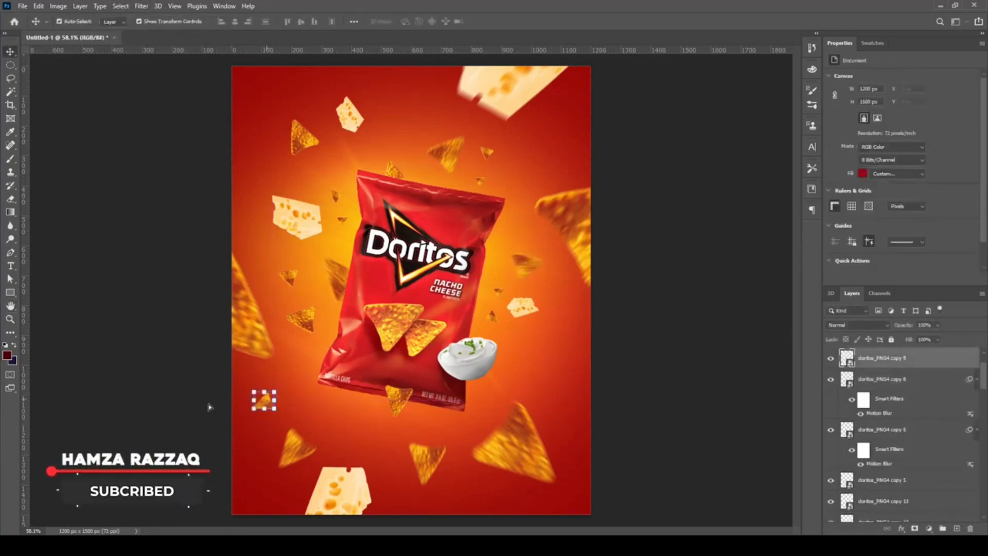
{"action": "left_click", "coordinate": [345, 497]}
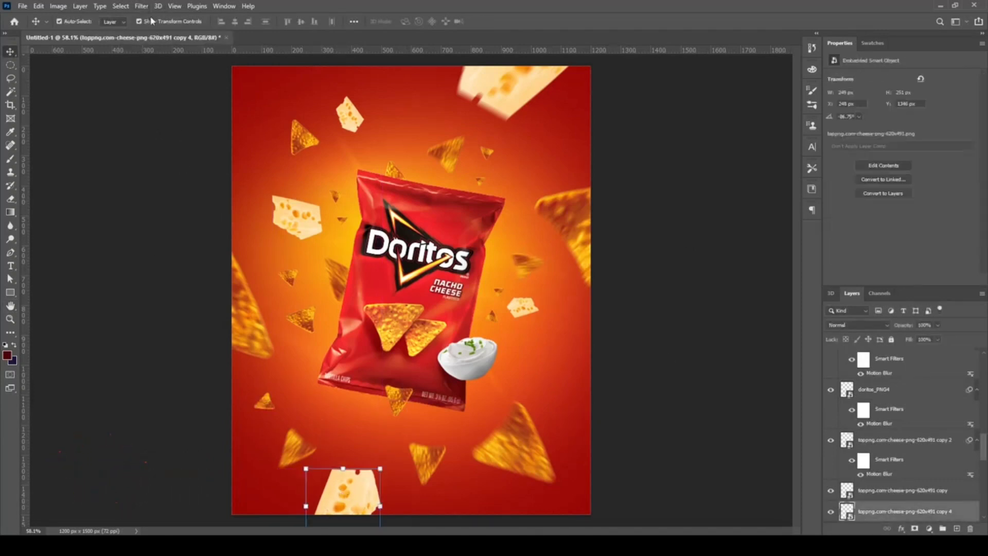
{"action": "key", "text": "ctrl+f"}
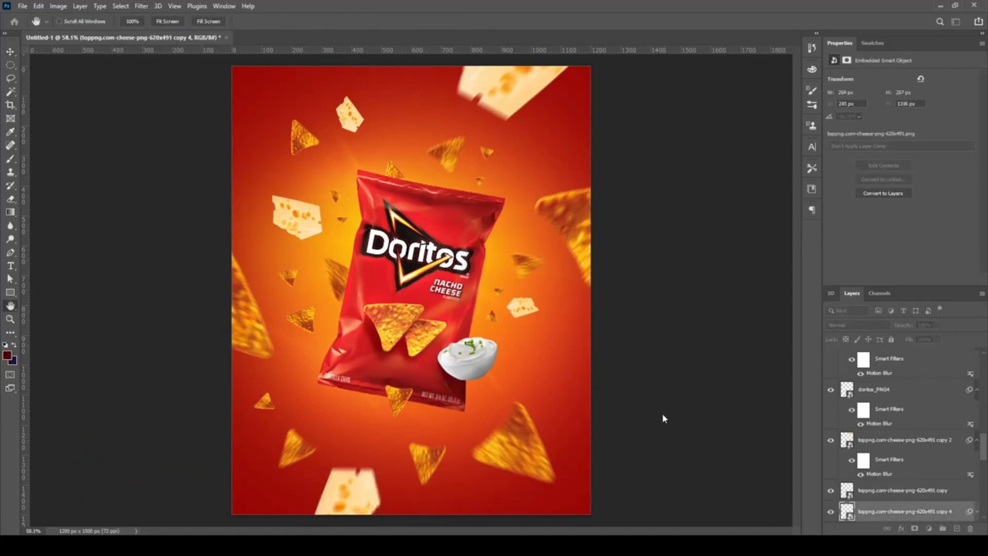
{"action": "key", "text": "v"}
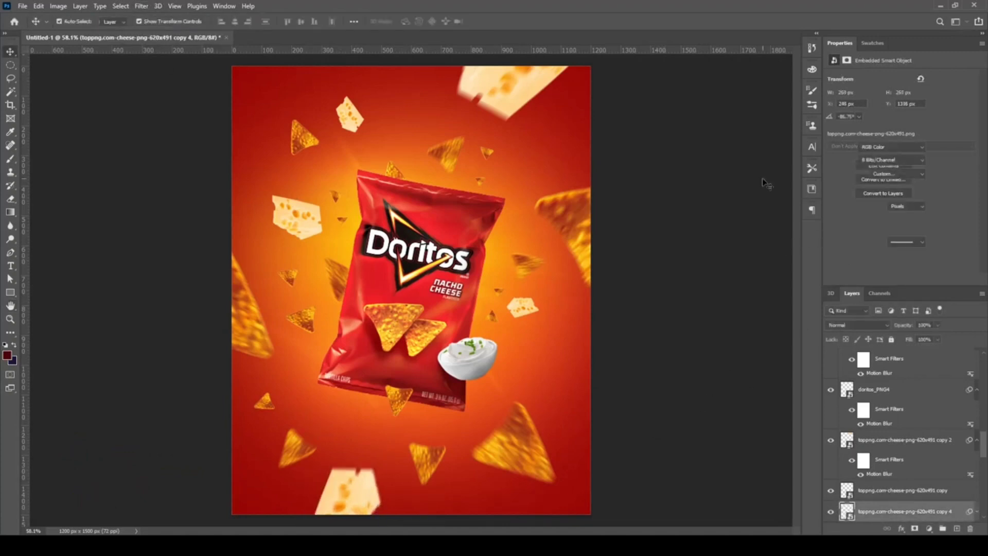
Move the left cheese piece and the small chip below it slightly outward, away from the bag.
{"action": "left_click_drag", "start_coordinate": [293, 283], "coordinate": [285, 271]}
{"action": "left_click_drag", "start_coordinate": [298, 219], "coordinate": [283, 218]}
{"action": "left_click", "coordinate": [639, 252]}
Apply Motion Blur to the small cheese piece above the bag's upper-left corner.
{"action": "left_click", "coordinate": [359, 125]}
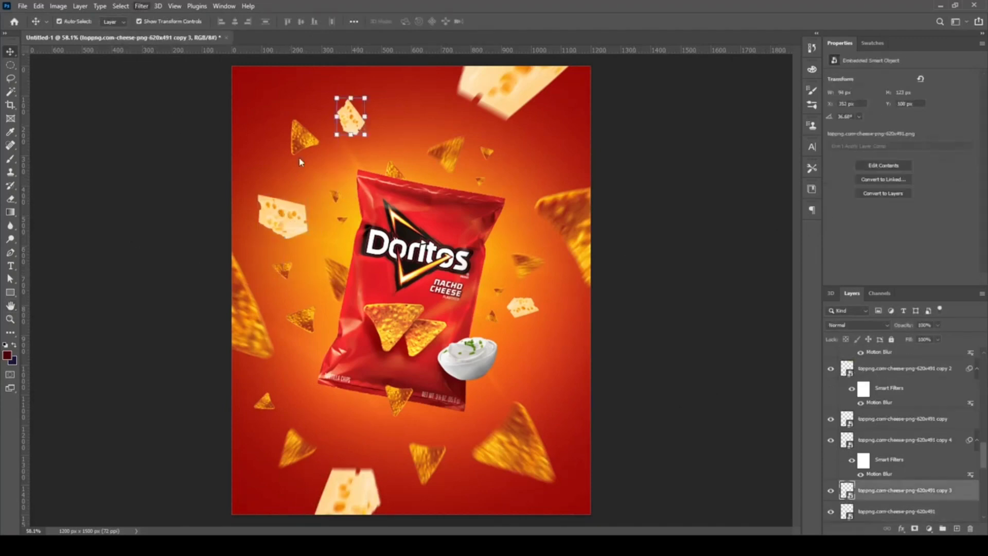
{"action": "key", "text": "space"}
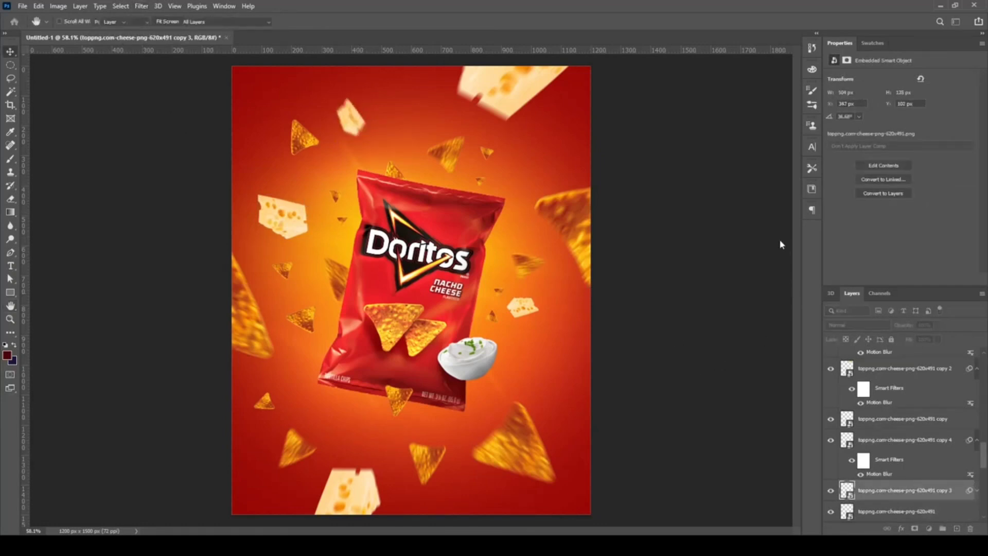
{"action": "left_click", "coordinate": [710, 242]}
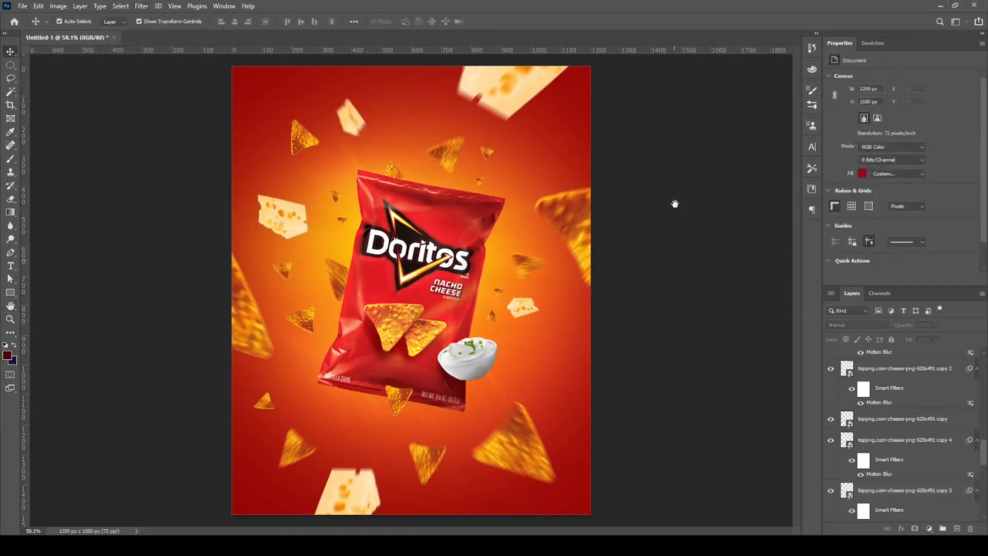
Reposition the small cheese piece right of the bag slightly down and outward, and adjust the tiny chips beside it.
{"action": "scroll", "coordinate": [675, 204], "scroll_direction": "up", "scroll_amount": 2}
{"action": "scroll", "coordinate": [653, 248], "scroll_direction": "up", "scroll_amount": 2}
{"action": "left_click_drag", "start_coordinate": [539, 292], "coordinate": [562, 310]}
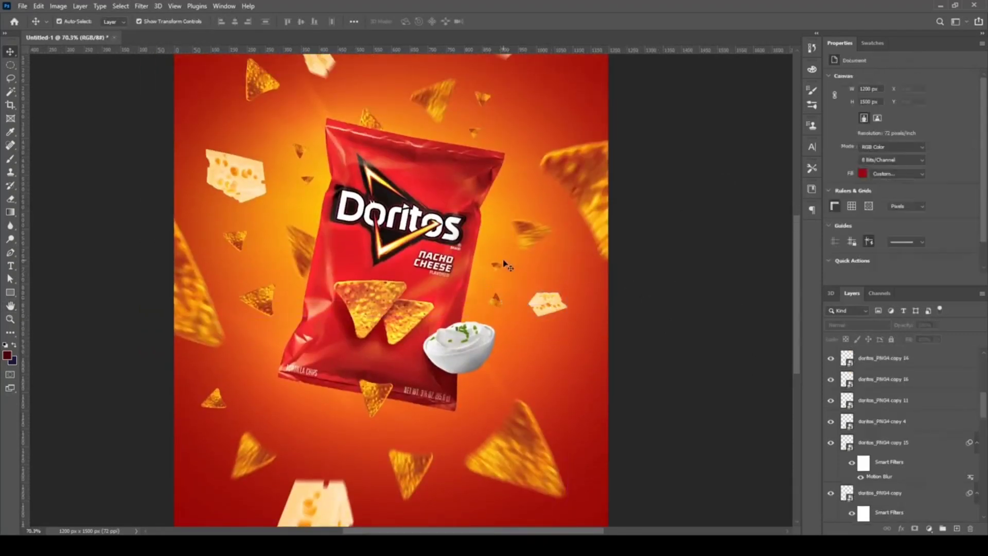
{"action": "left_click", "coordinate": [678, 335]}
{"action": "scroll", "coordinate": [678, 335], "scroll_direction": "down", "scroll_amount": 2}
{"action": "scroll", "coordinate": [679, 335], "scroll_direction": "up", "scroll_amount": 1}
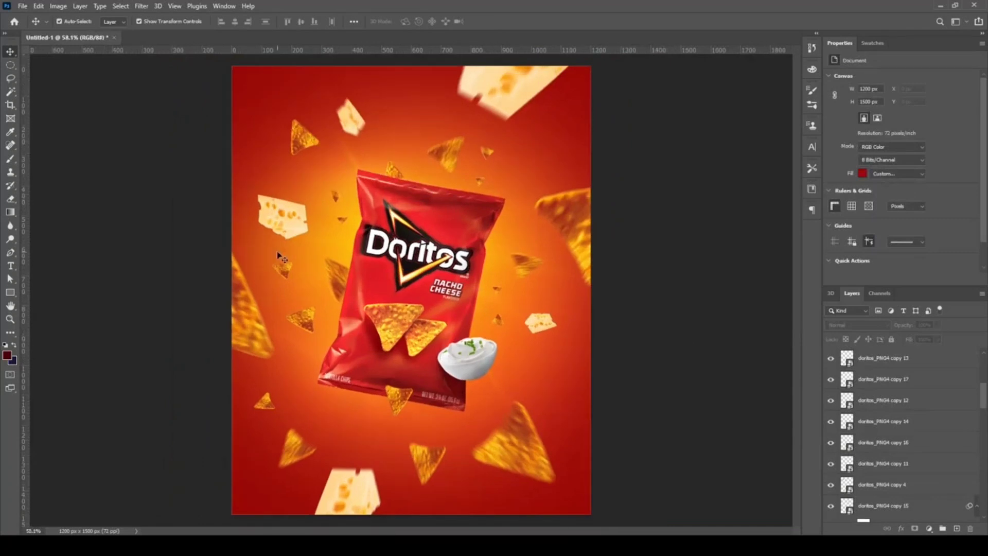
Apply Motion Blur to the small chip below the left cheese piece.
{"action": "left_click", "coordinate": [283, 270]}
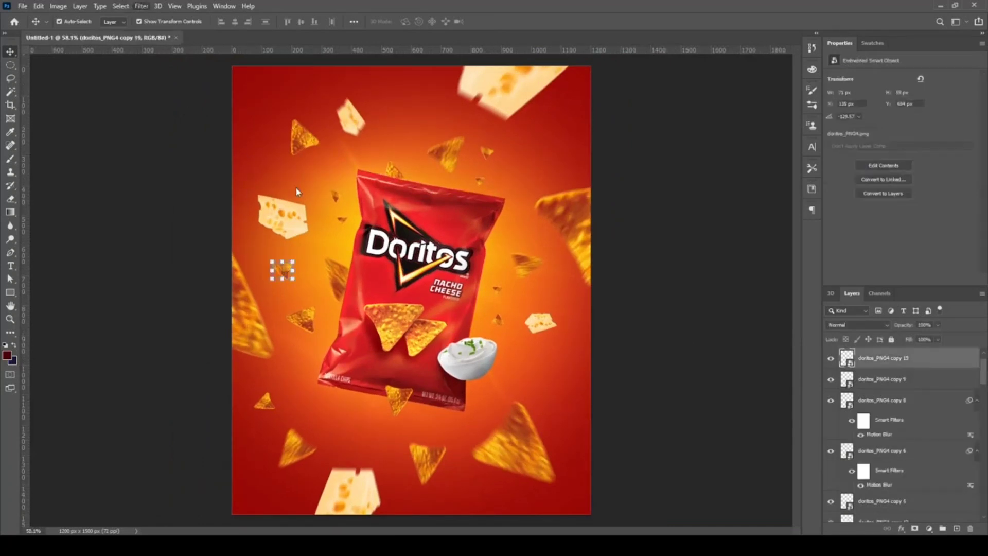
{"action": "key", "text": "h"}
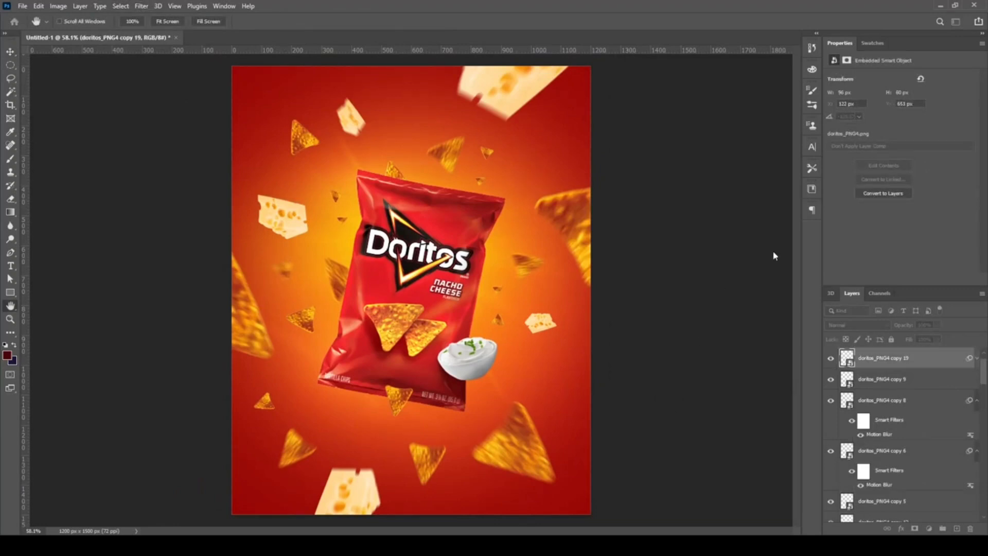
{"action": "key", "text": "v"}
{"action": "key", "text": "ctrl+f"}
{"action": "left_click", "coordinate": [690, 205]}
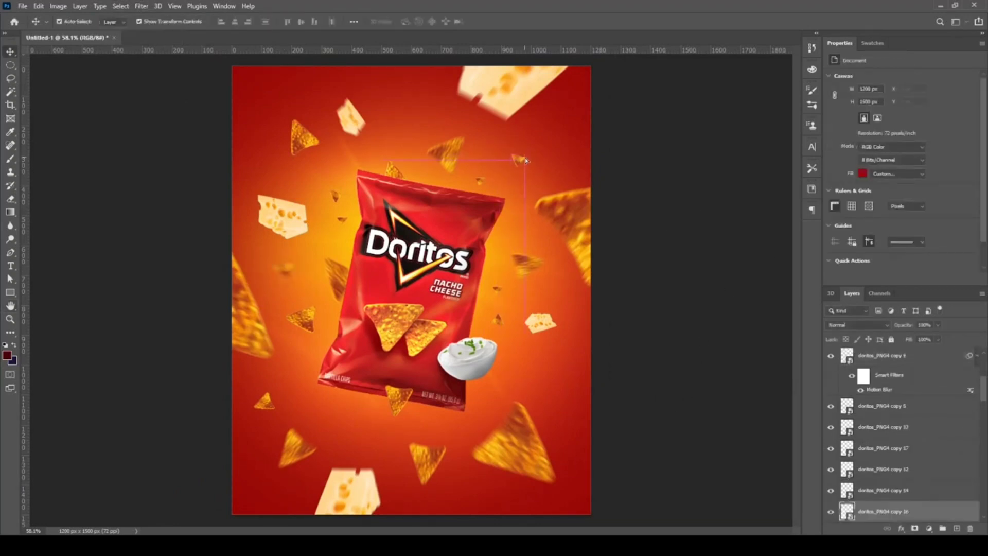
Spread the chips above the bag, moving the small one toward the upper right, and nudge the bottom cheese piece down.
{"action": "left_click_drag", "start_coordinate": [526, 161], "coordinate": [535, 156]}
{"action": "left_click", "coordinate": [446, 143]}
{"action": "left_click", "coordinate": [475, 185]}
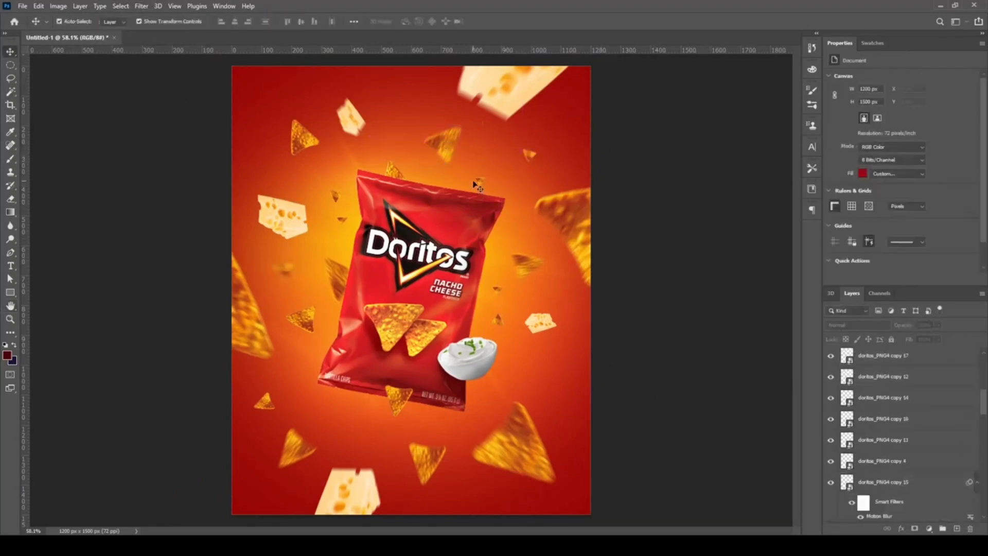
{"action": "left_click_drag", "start_coordinate": [474, 186], "coordinate": [487, 175]}
{"action": "left_click_drag", "start_coordinate": [335, 476], "coordinate": [338, 483]}
{"action": "left_click", "coordinate": [645, 328]}
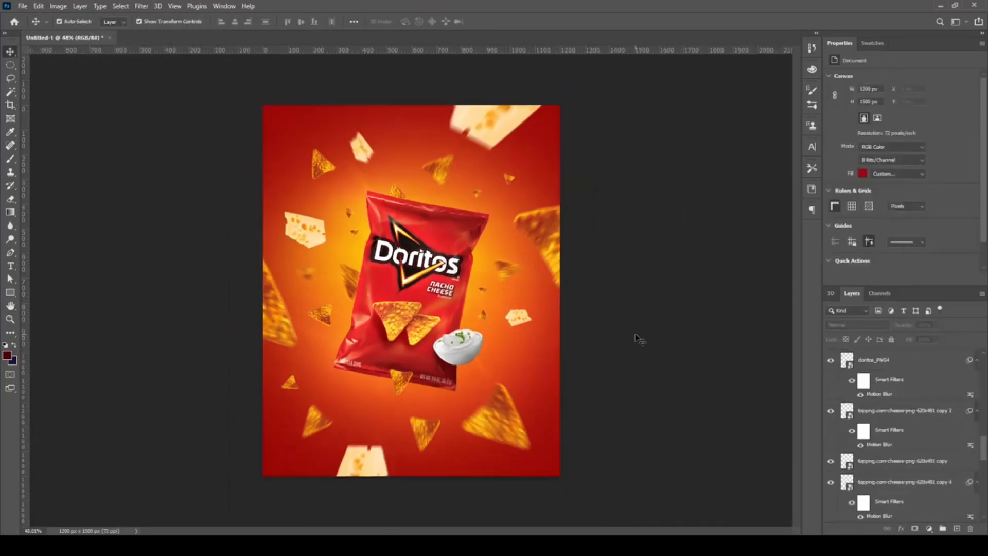
Apply Motion Blur to the medium chip left of the bag's lower half.
{"action": "scroll", "coordinate": [644, 328], "scroll_direction": "up", "scroll_amount": 1}
{"action": "left_click", "coordinate": [612, 270]}
{"action": "left_click", "coordinate": [208, 344]}
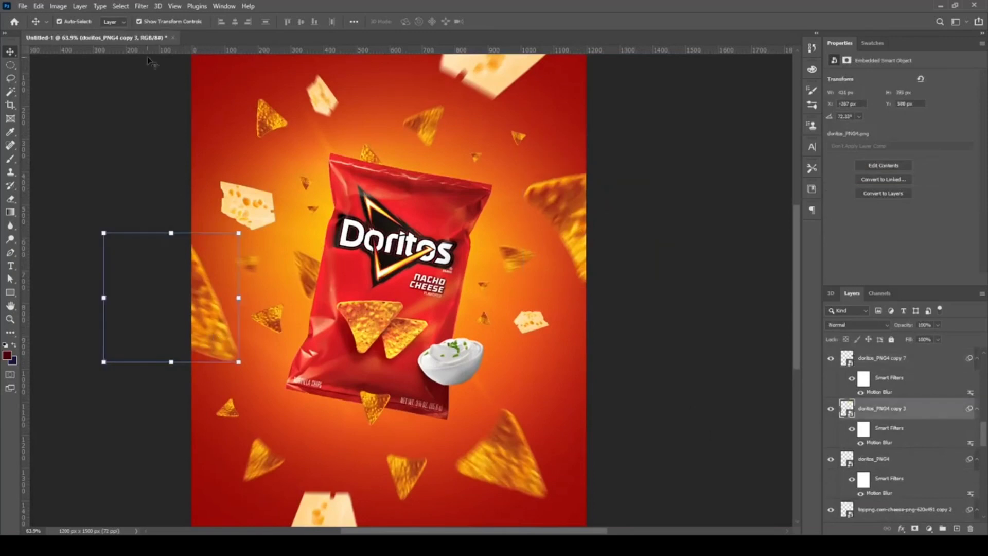
{"action": "left_click_drag", "start_coordinate": [270, 320], "coordinate": [279, 290]}
{"action": "left_click", "coordinate": [278, 290]}
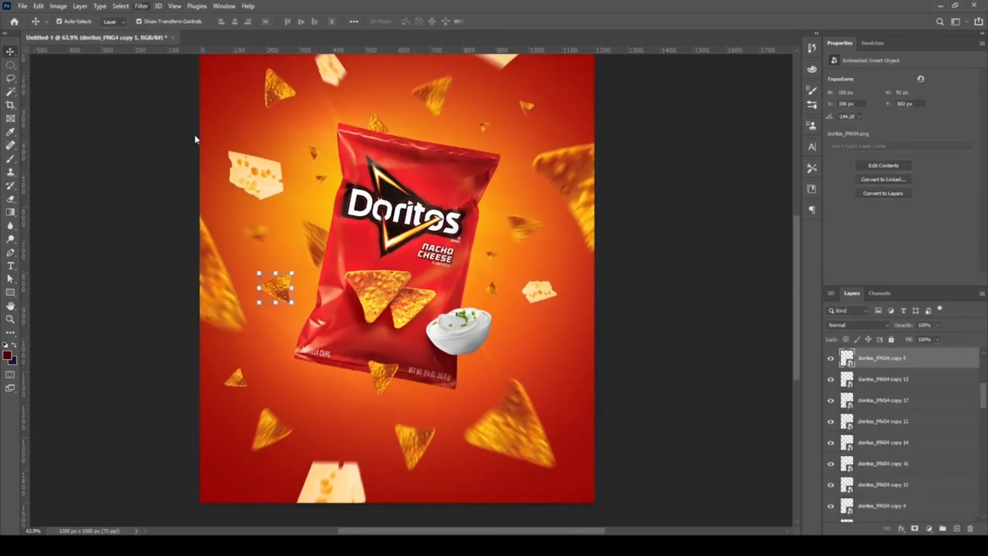
{"action": "key", "text": "h"}
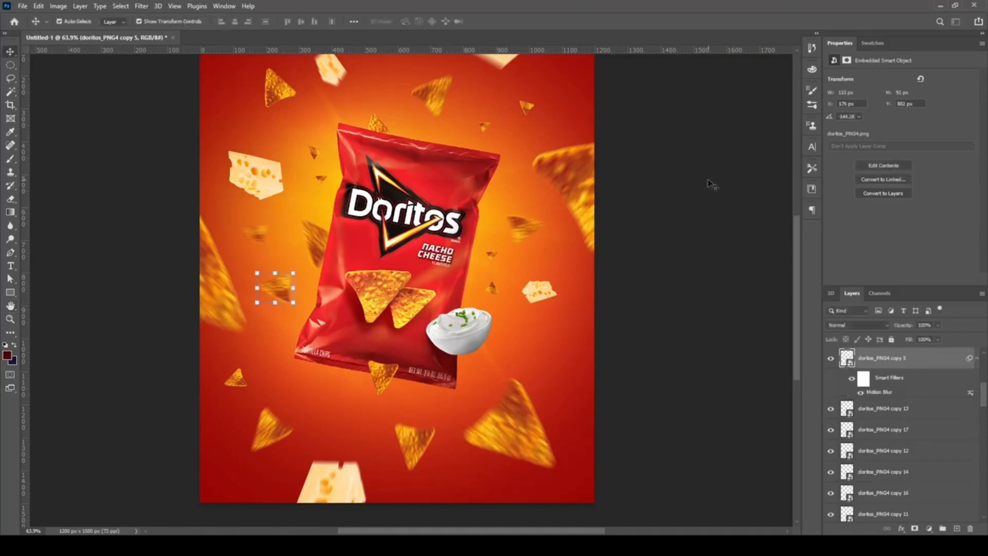
{"action": "left_click", "coordinate": [696, 237]}
Nudge the small cheese piece above the dip bowl slightly farther from the bag.
{"action": "scroll", "coordinate": [696, 236], "scroll_direction": "down", "scroll_amount": 2}
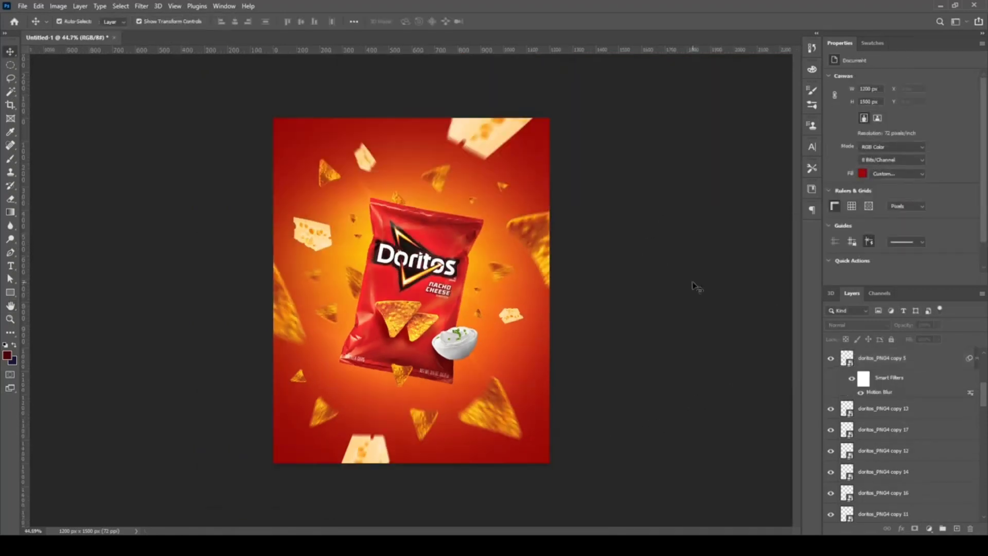
{"action": "scroll", "coordinate": [696, 286], "scroll_direction": "up", "scroll_amount": 2}
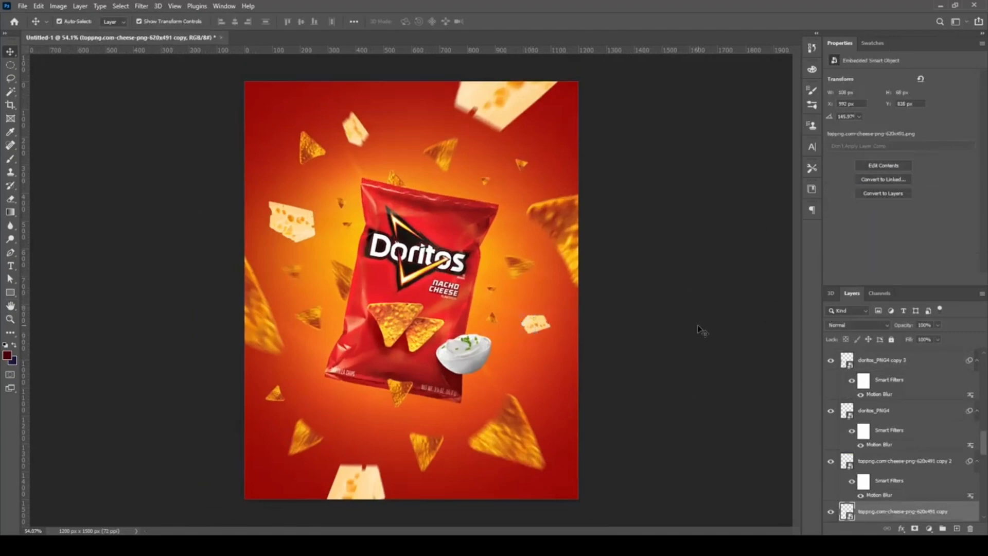
{"action": "left_click", "coordinate": [696, 325]}
{"action": "scroll", "coordinate": [674, 323], "scroll_direction": "up", "scroll_amount": 2}
{"action": "scroll", "coordinate": [682, 394], "scroll_direction": "down", "scroll_amount": 2}
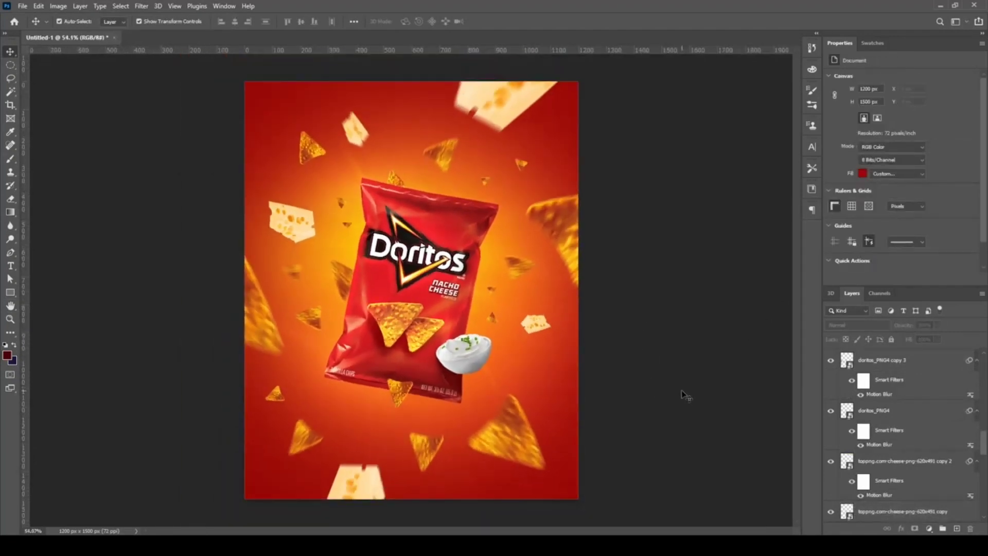
{"action": "scroll", "coordinate": [682, 394], "scroll_direction": "up", "scroll_amount": 2}
{"action": "left_click_drag", "start_coordinate": [675, 353], "coordinate": [718, 355]}
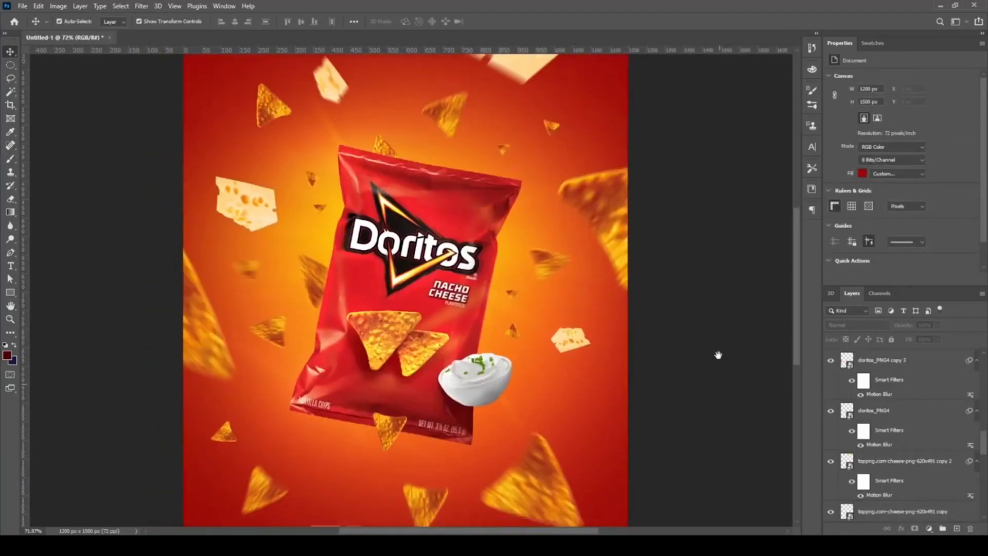
On Layer 5, paint a dark red shadow at 80% brush opacity around the chip overlapping the bag's bottom edge.
{"action": "scroll", "coordinate": [515, 340], "scroll_direction": "up", "scroll_amount": 5}
{"action": "left_click", "coordinate": [525, 352]}
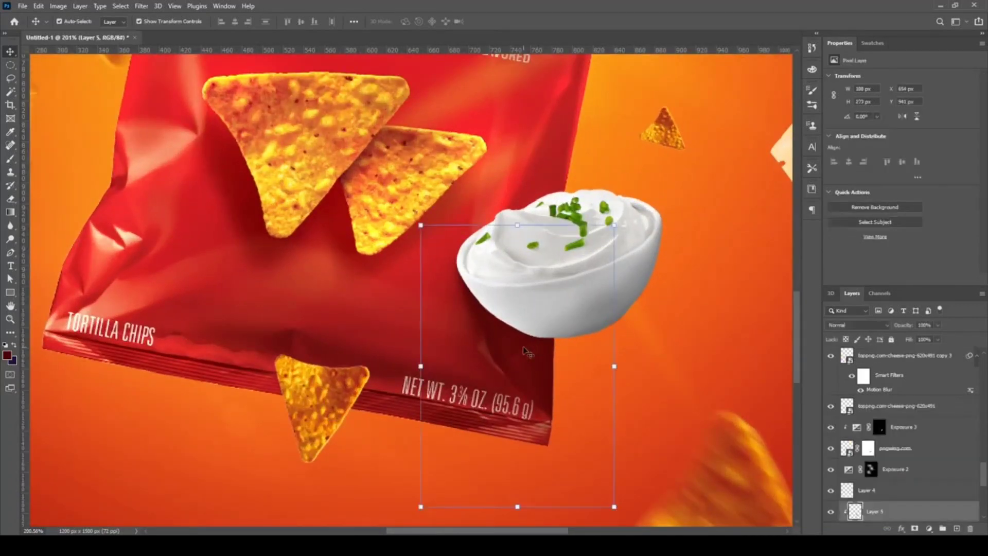
{"action": "key", "text": "b"}
{"action": "scroll", "coordinate": [372, 391], "scroll_direction": "up", "scroll_amount": 3}
{"action": "key", "text": "8"}
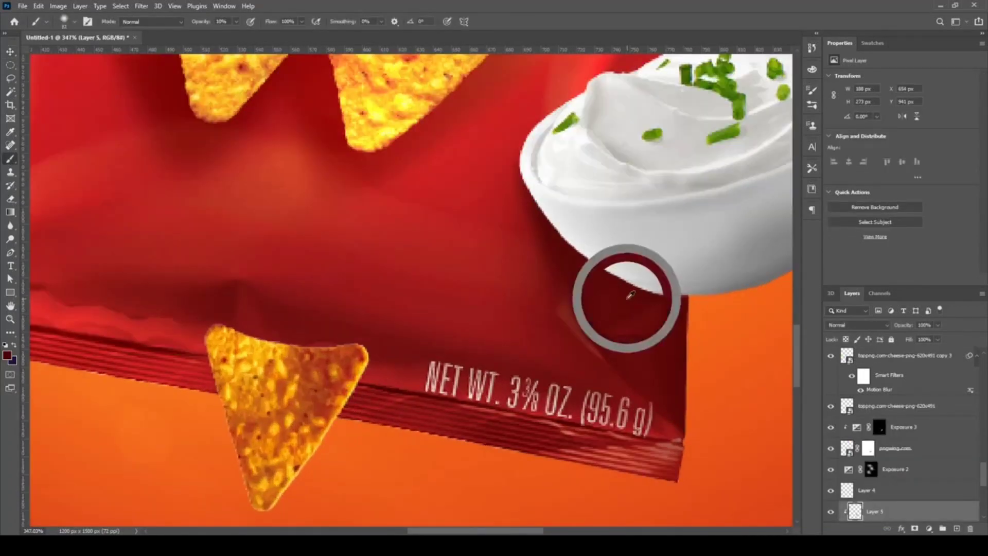
{"action": "scroll", "coordinate": [543, 312], "scroll_direction": "up", "scroll_amount": 2}
{"action": "left_click_drag", "start_coordinate": [288, 409], "coordinate": [442, 211]}
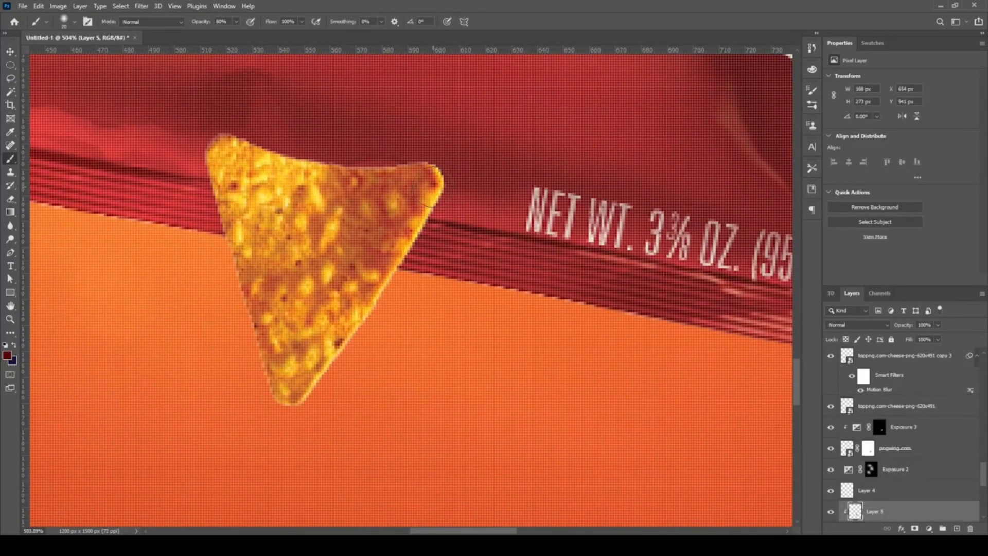
{"action": "scroll", "coordinate": [384, 369], "scroll_direction": "down", "scroll_amount": 5}
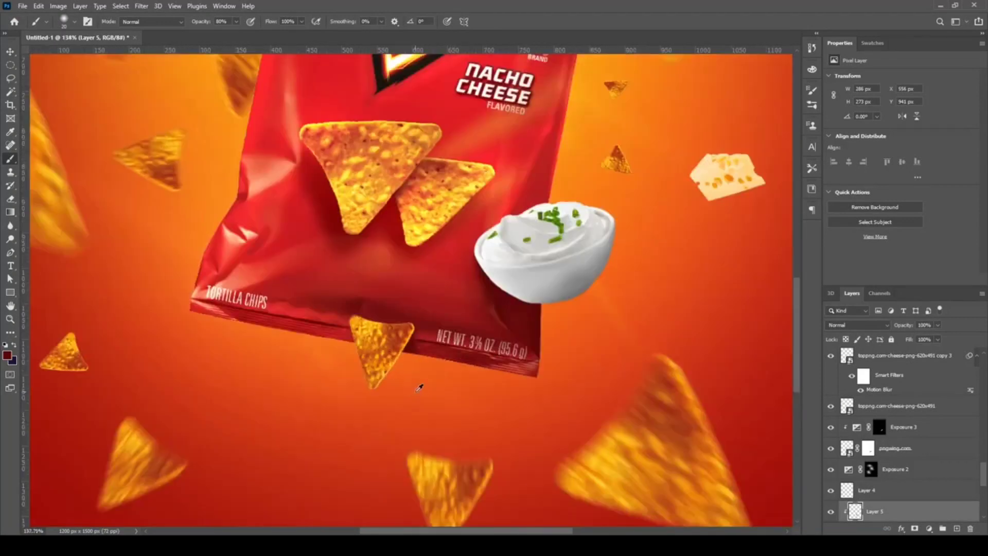
{"action": "scroll", "coordinate": [391, 327], "scroll_direction": "up", "scroll_amount": 3}
{"action": "key", "text": "ctrl+0"}
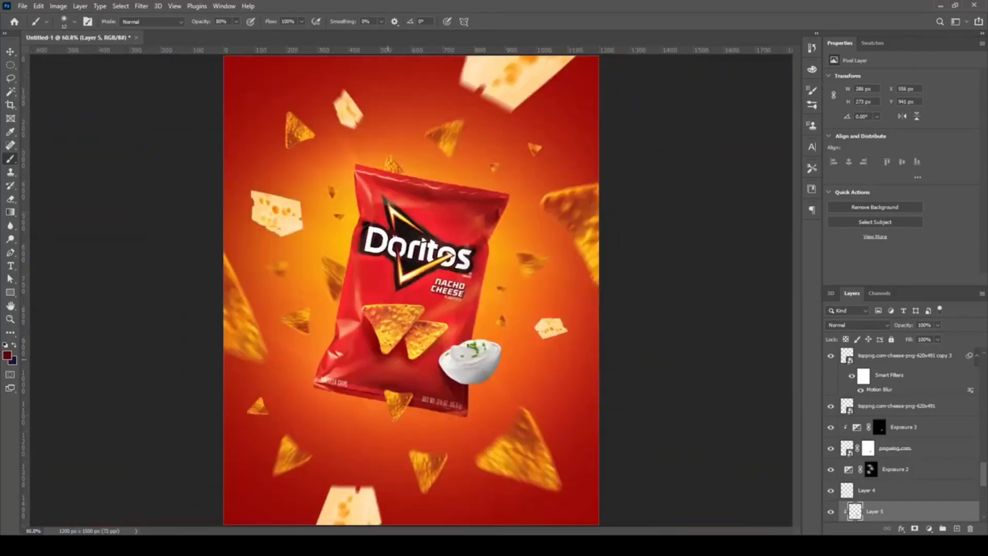
Clip an Exposure adjustment of about -1.26 to the cheese piece left of the bag and invert its mask to black.
{"action": "scroll", "coordinate": [364, 292], "scroll_direction": "up", "scroll_amount": 2}
{"action": "key", "text": "v"}
{"action": "scroll", "coordinate": [296, 354], "scroll_direction": "up", "scroll_amount": 3}
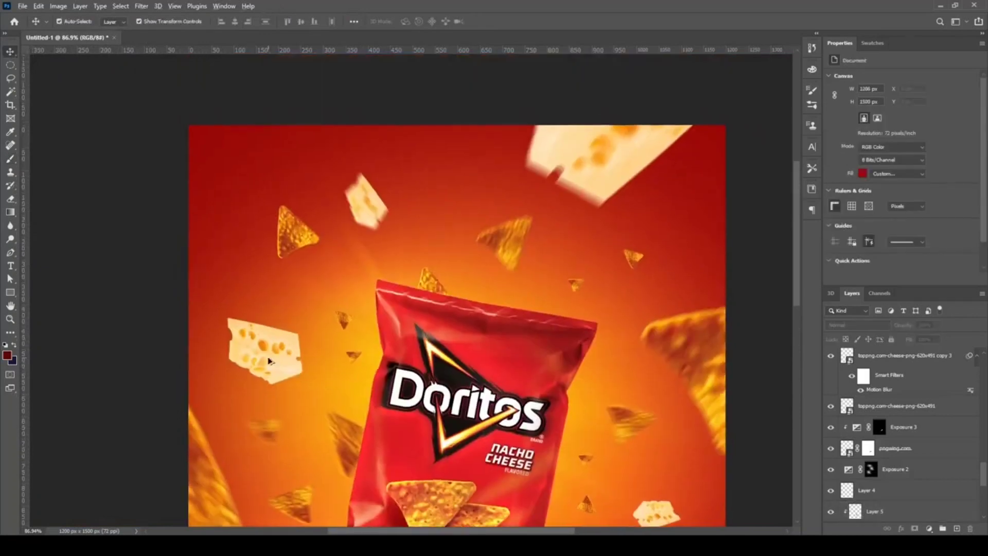
{"action": "left_click", "coordinate": [296, 353]}
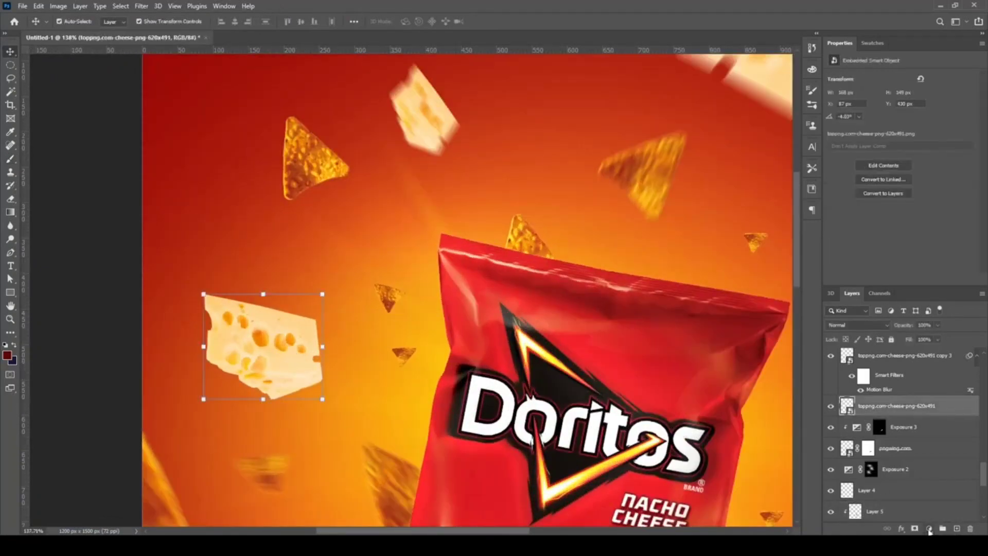
{"action": "key", "text": "ctrl+alt+e"}
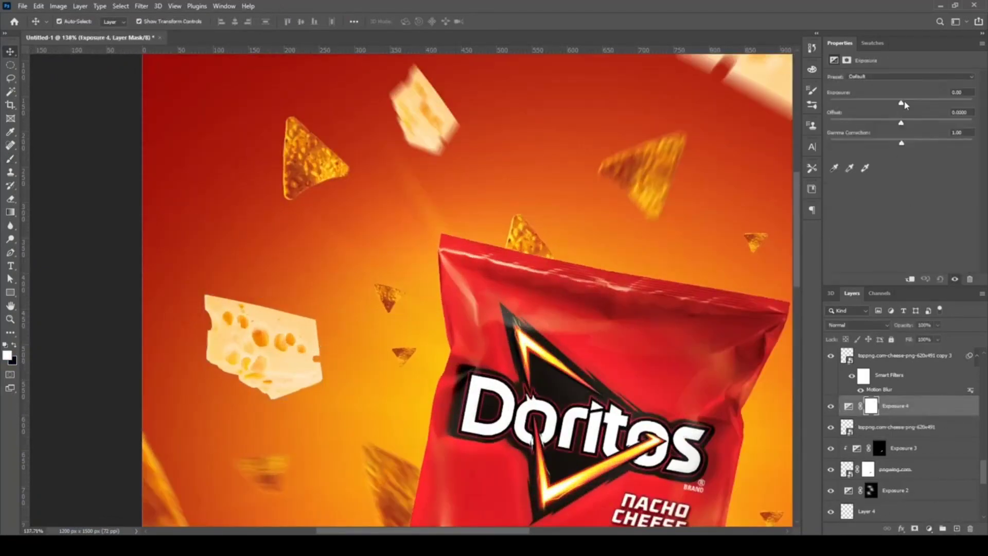
{"action": "left_click_drag", "start_coordinate": [902, 106], "coordinate": [889, 105]}
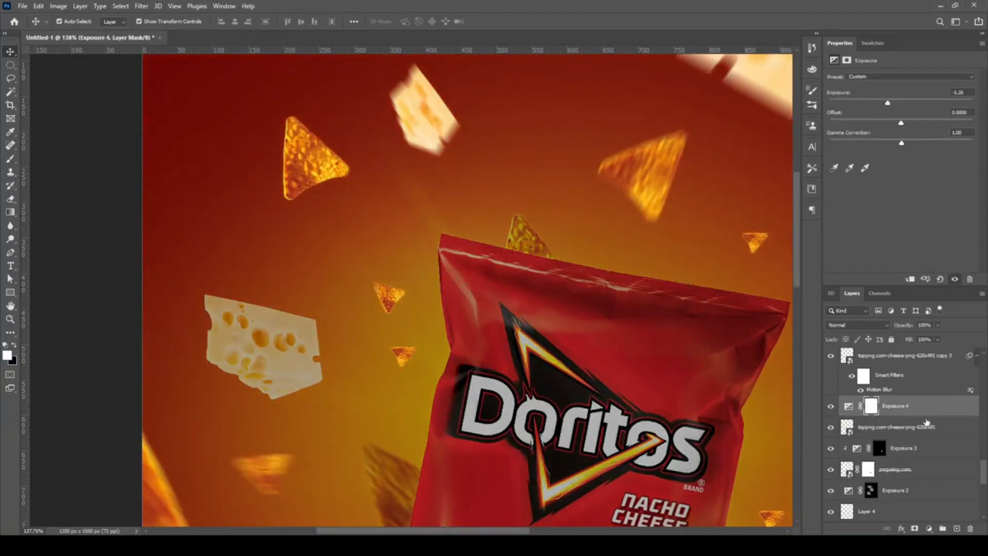
{"action": "left_click", "coordinate": [926, 418], "text": "alt"}
{"action": "scroll", "coordinate": [299, 325], "scroll_direction": "up", "scroll_amount": 2}
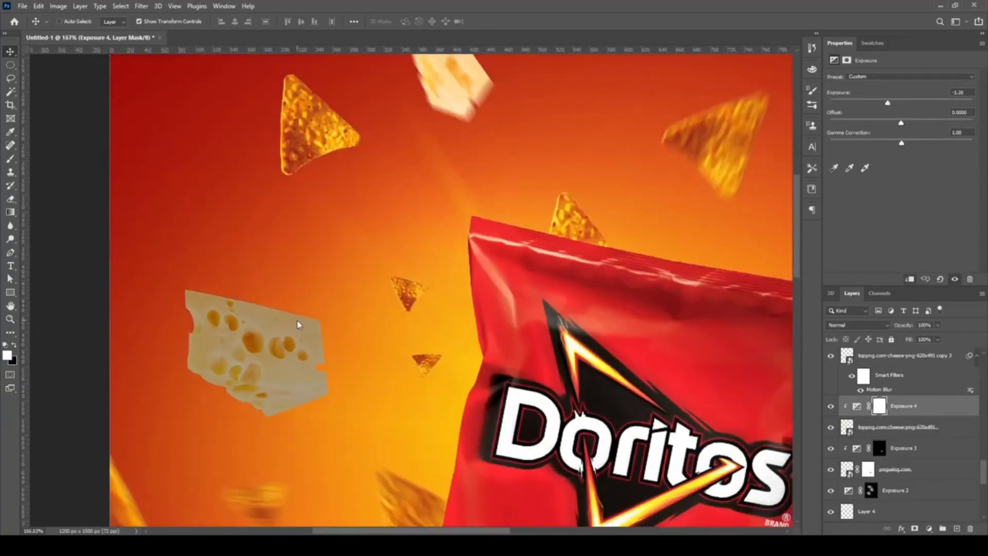
{"action": "left_click", "coordinate": [298, 385], "text": "ctrl"}
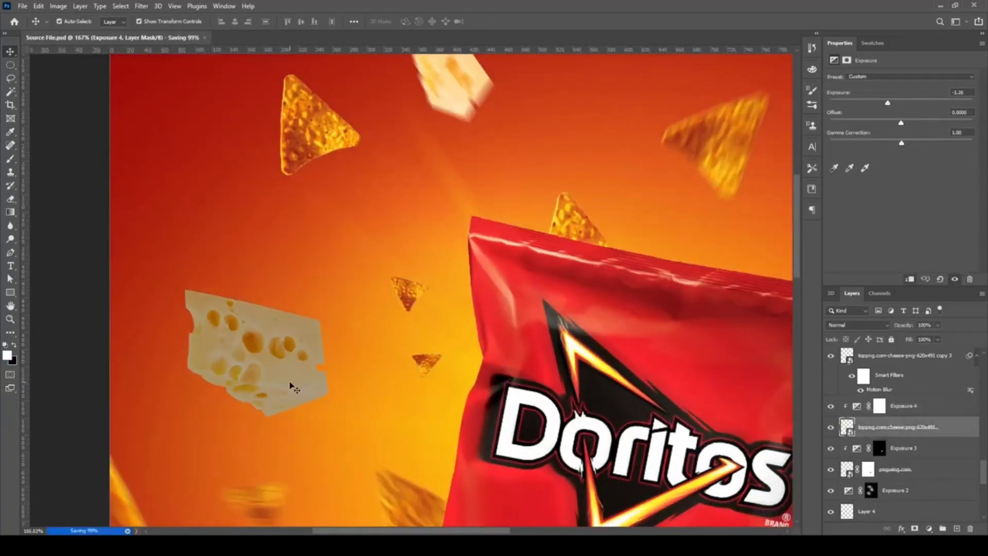
{"action": "left_click", "coordinate": [879, 407]}
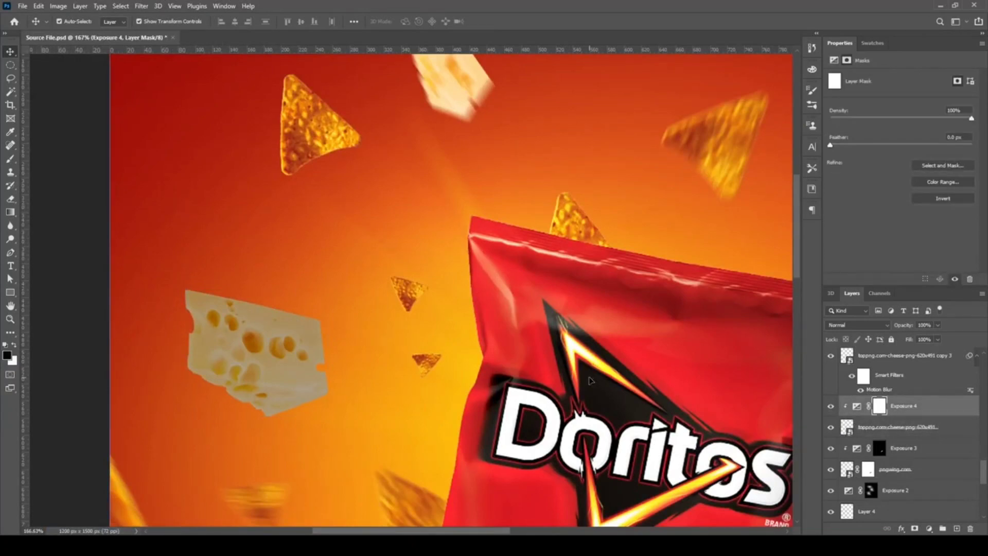
{"action": "key", "text": "ctrl+i"}
Paint white at 50% brush opacity on the Exposure mask to shade the left cheese piece's lower edge.
{"action": "key", "text": "b"}
{"action": "scroll", "coordinate": [369, 364], "scroll_direction": "up", "scroll_amount": 3}
{"action": "left_click_drag", "start_coordinate": [376, 320], "coordinate": [451, 313]}
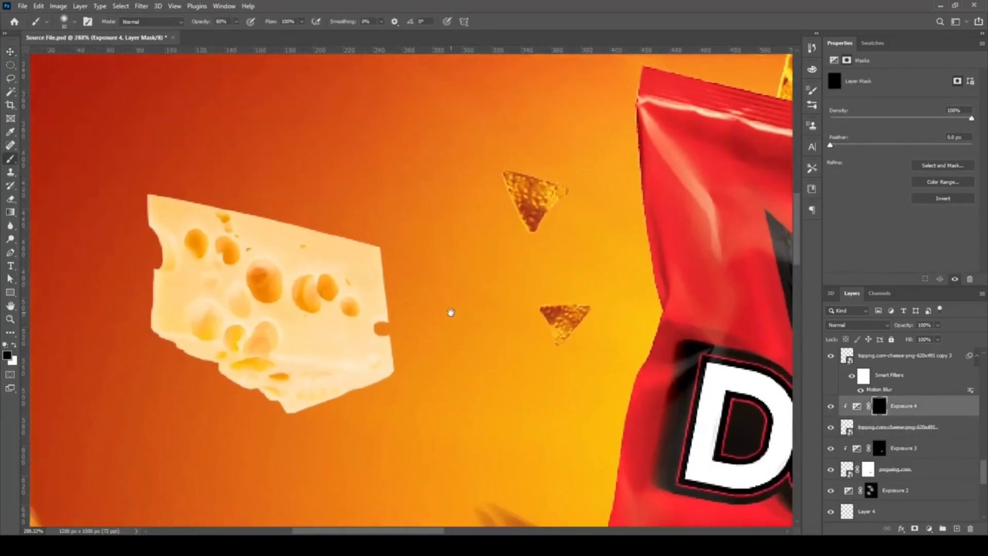
{"action": "scroll", "coordinate": [487, 347], "scroll_direction": "down", "scroll_amount": 4}
{"action": "scroll", "coordinate": [398, 323], "scroll_direction": "up", "scroll_amount": 3}
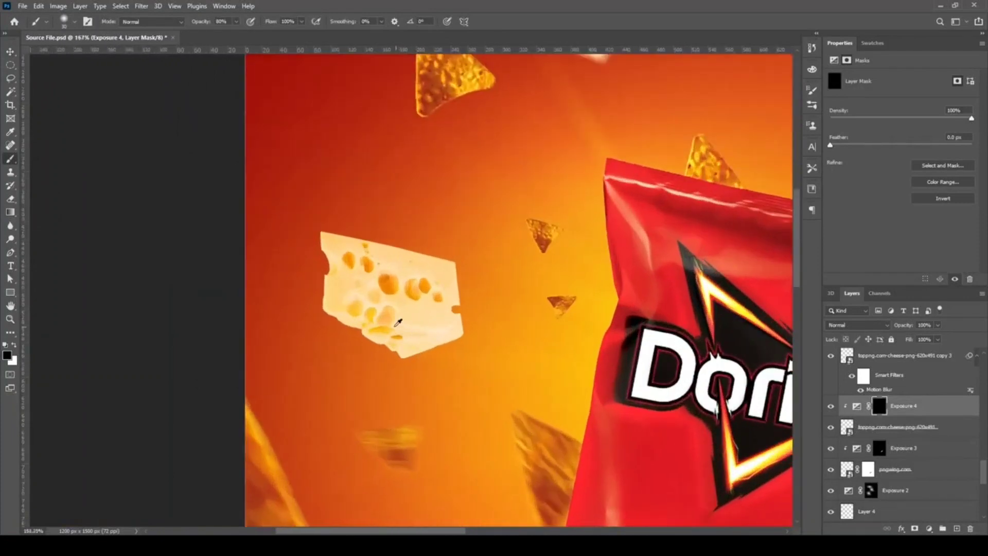
{"action": "scroll", "coordinate": [398, 323], "scroll_direction": "up", "scroll_amount": 3}
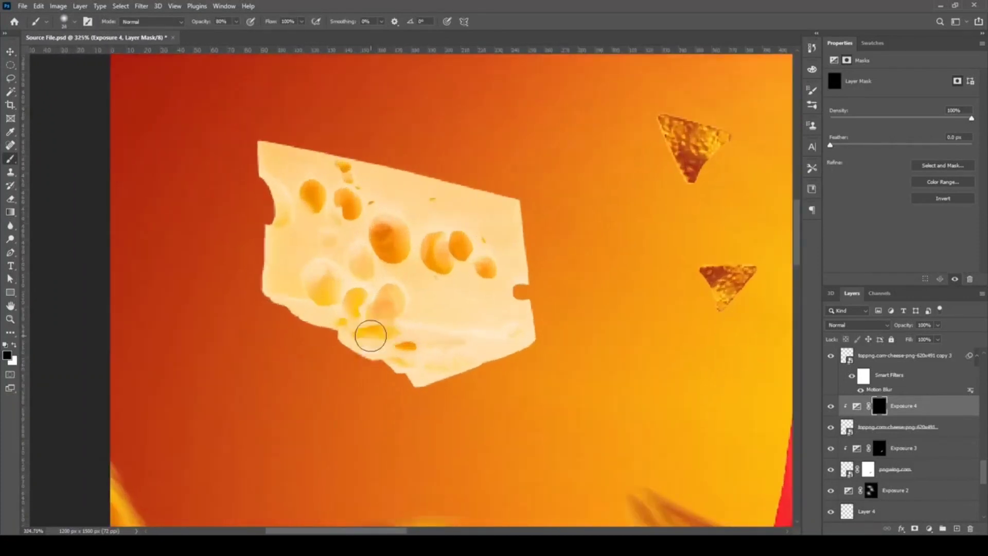
{"action": "scroll", "coordinate": [370, 336], "scroll_direction": "up", "scroll_amount": 1}
{"action": "scroll", "coordinate": [468, 265], "scroll_direction": "up", "scroll_amount": 1}
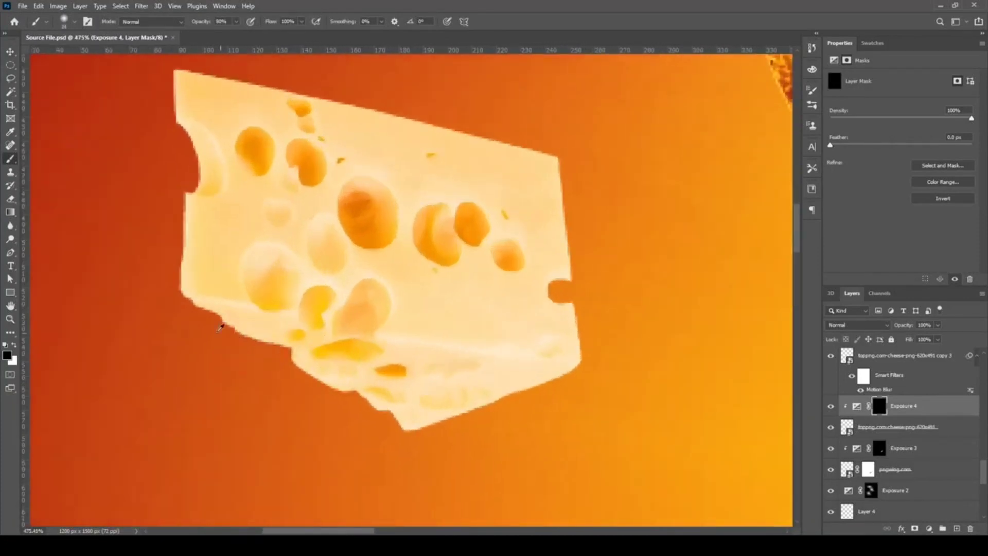
{"action": "key", "text": "x"}
{"action": "left_click_drag", "start_coordinate": [187, 297], "coordinate": [273, 363]}
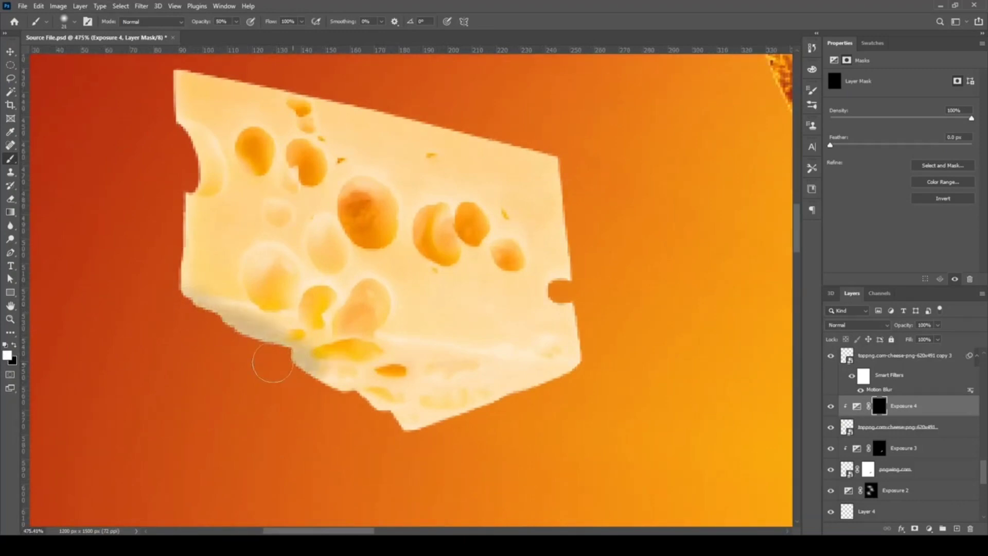
{"action": "mouse_move", "coordinate": [337, 404]}
{"action": "left_mouse_down"}
{"action": "mouse_move", "coordinate": [375, 404]}
{"action": "mouse_move", "coordinate": [398, 438]}
{"action": "mouse_move", "coordinate": [425, 446]}
{"action": "left_mouse_up"}
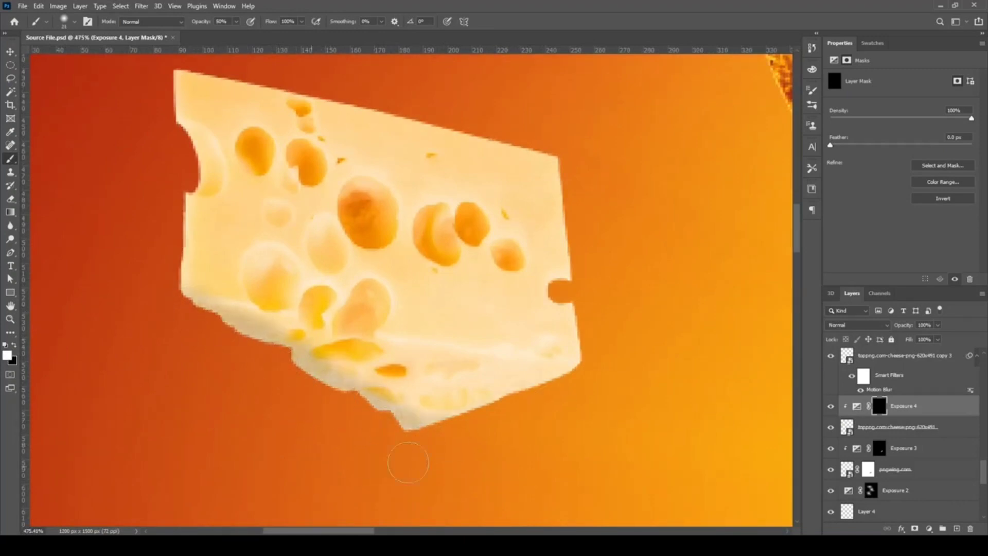
{"action": "left_click", "coordinate": [468, 426]}
{"action": "mouse_move", "coordinate": [188, 310]}
{"action": "left_mouse_down"}
{"action": "mouse_move", "coordinate": [231, 343]}
{"action": "mouse_move", "coordinate": [299, 347]}
{"action": "mouse_move", "coordinate": [285, 372]}
{"action": "mouse_move", "coordinate": [373, 400]}
{"action": "left_mouse_up"}
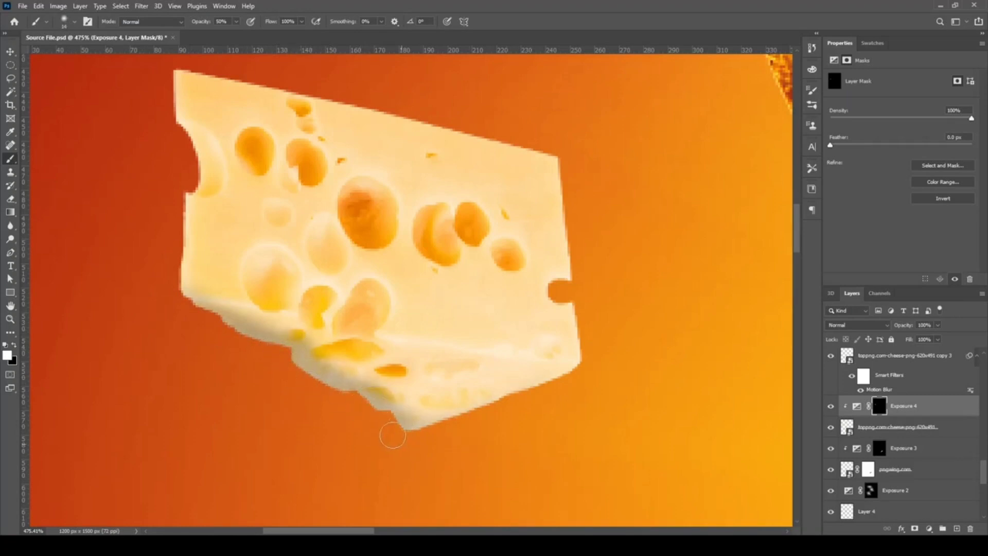
Blend the shading across the left cheese's underside at 10% brush opacity, and lighten its lower edge with black.
{"action": "scroll", "coordinate": [653, 399], "scroll_direction": "down", "scroll_amount": 10}
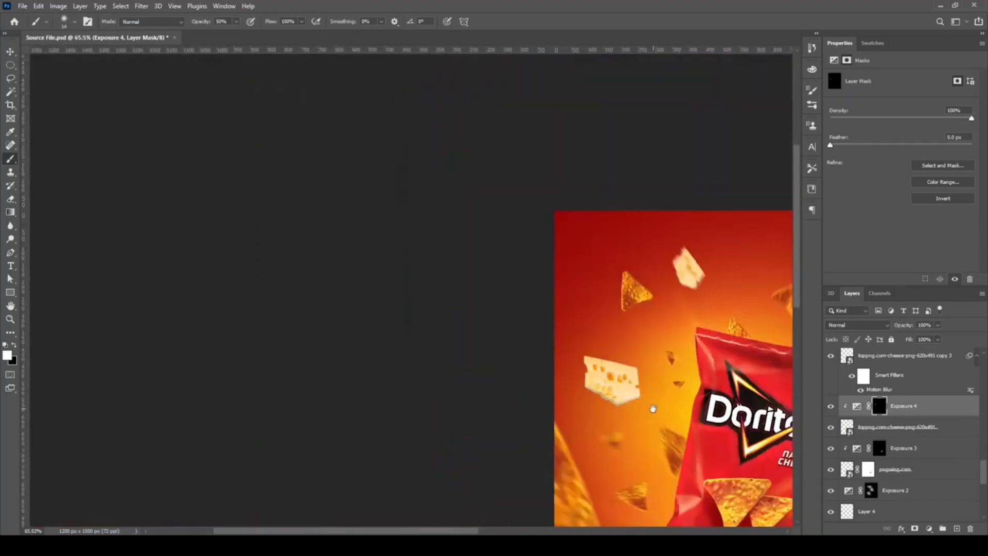
{"action": "left_click_drag", "start_coordinate": [653, 408], "coordinate": [440, 317]}
{"action": "scroll", "coordinate": [411, 313], "scroll_direction": "up", "scroll_amount": 12}
{"action": "key", "text": "1"}
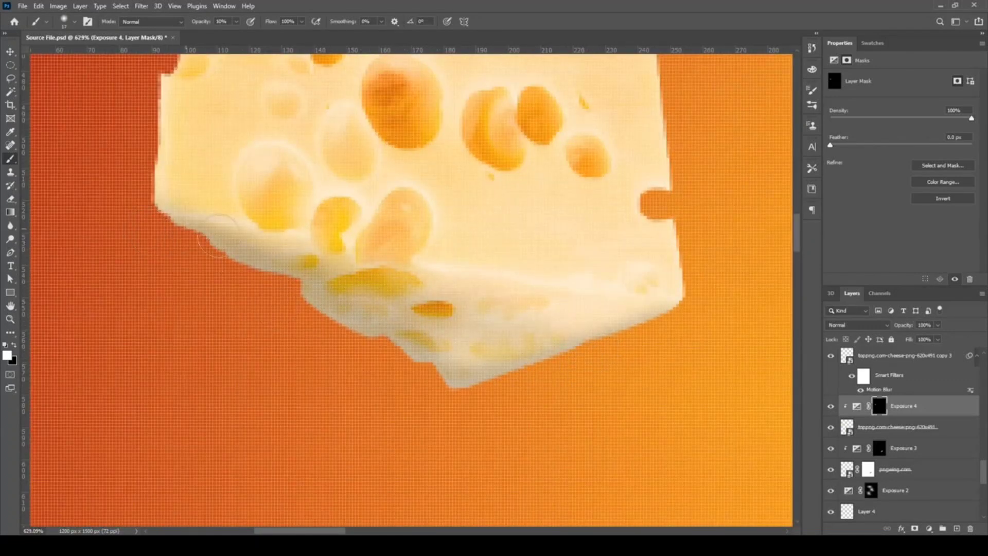
{"action": "scroll", "coordinate": [628, 392], "scroll_direction": "down", "scroll_amount": 8}
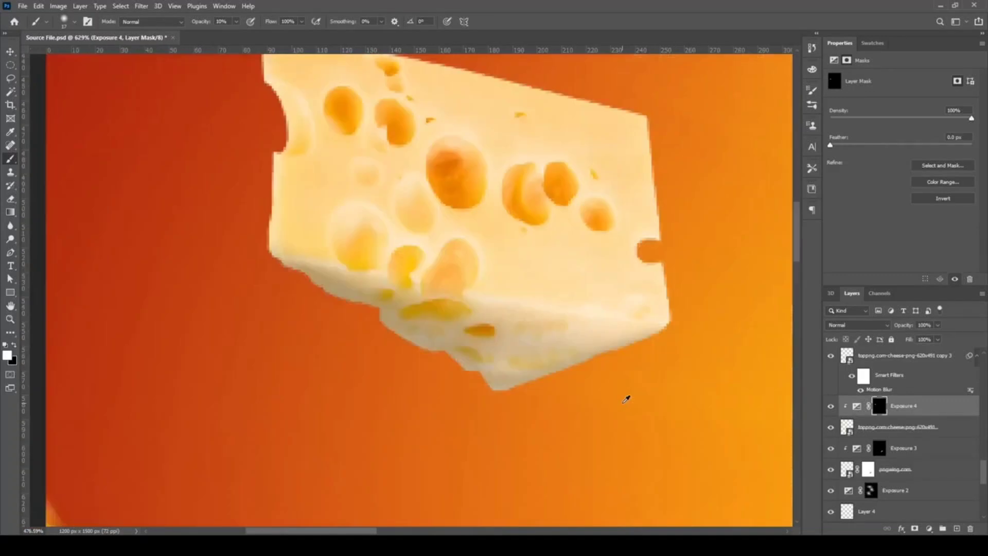
{"action": "scroll", "coordinate": [632, 380], "scroll_direction": "up", "scroll_amount": 6}
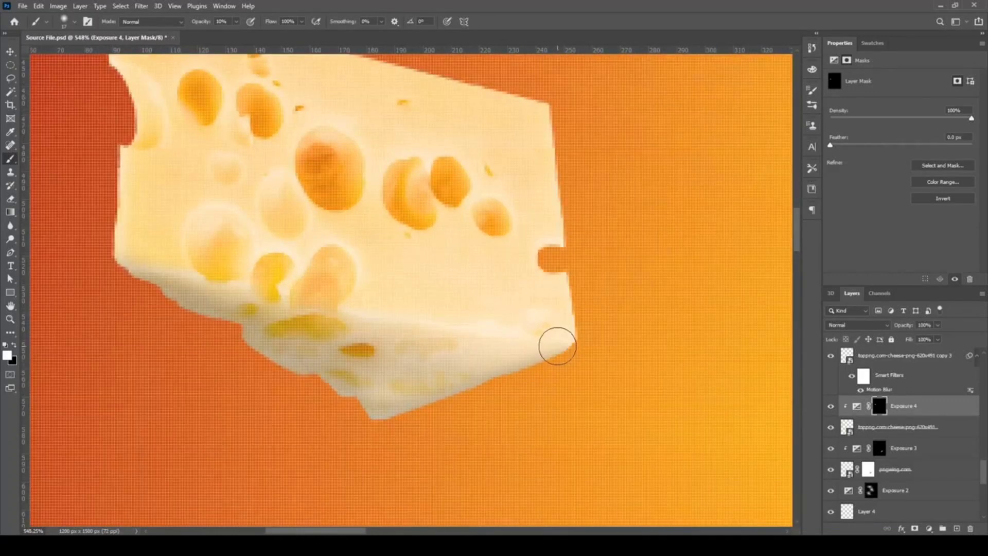
{"action": "key", "text": "x"}
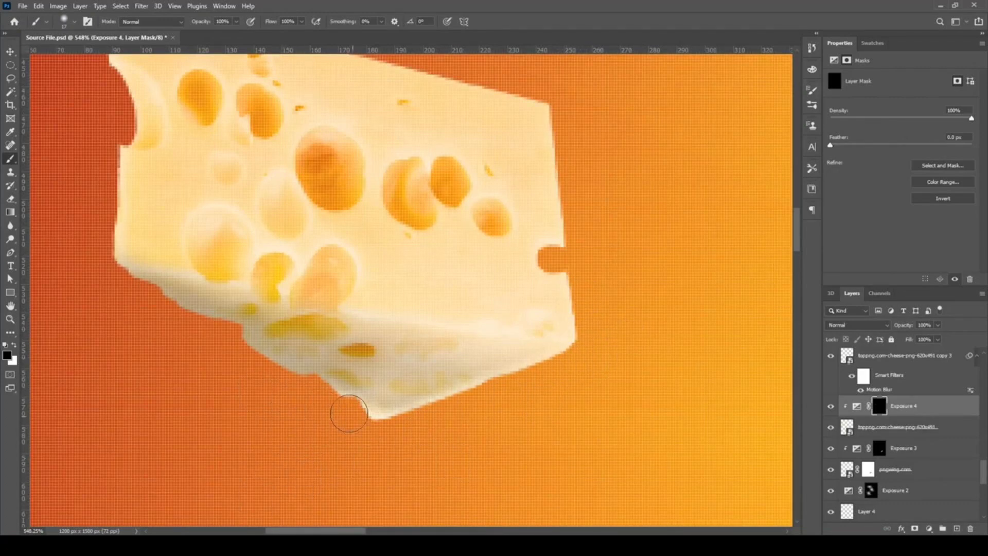
{"action": "scroll", "coordinate": [183, 421], "scroll_direction": "down", "scroll_amount": 10}
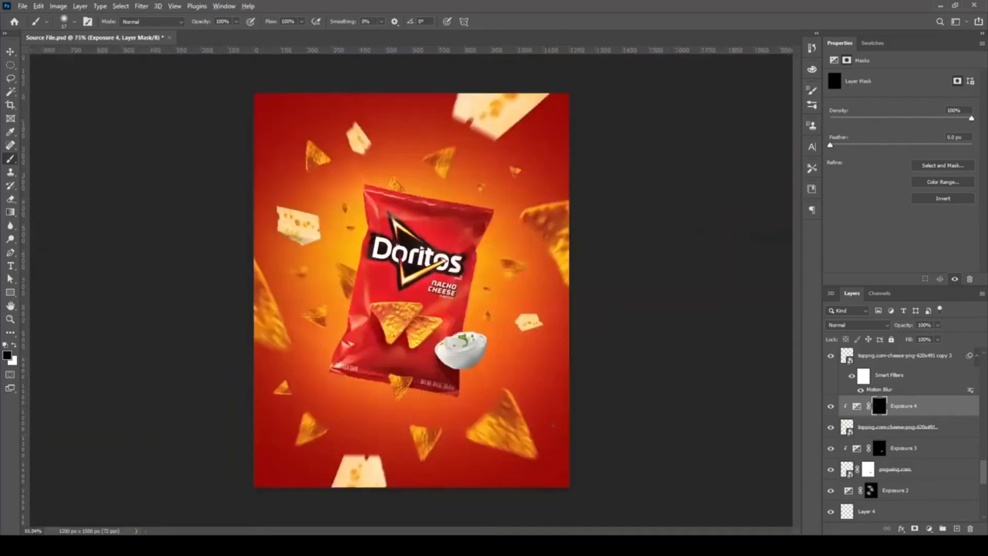
Clip an Exposure adjustment of about -2.13 to the small cheese piece above and right of the dip bowl, and invert its mask.
{"action": "scroll", "coordinate": [461, 328], "scroll_direction": "up", "scroll_amount": 1}
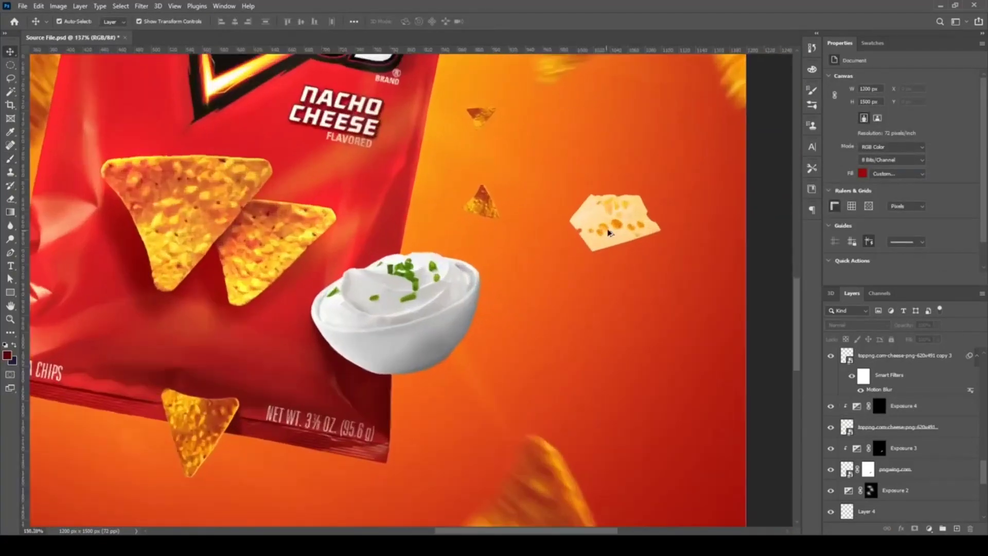
{"action": "key", "text": "ctrl+j"}
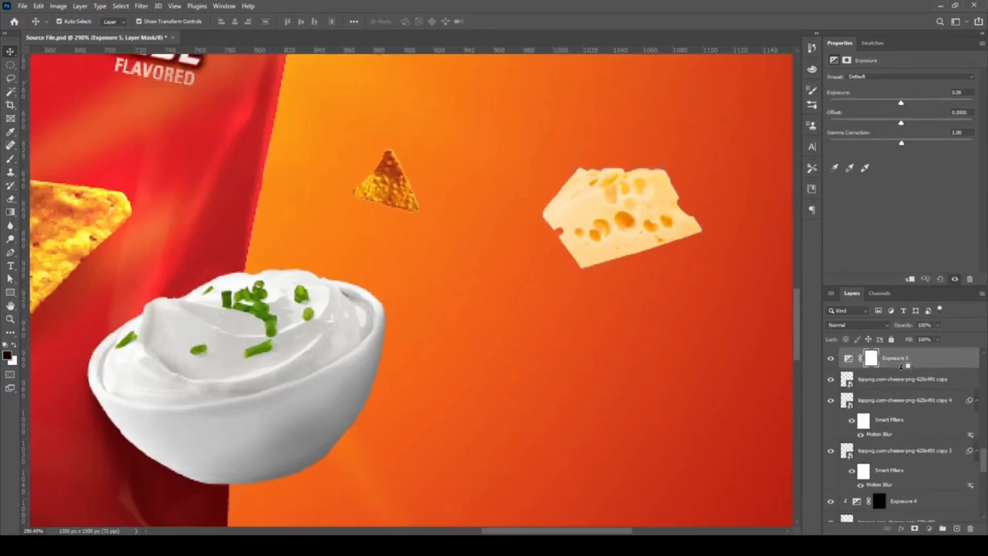
{"action": "left_click", "coordinate": [901, 367], "text": "alt"}
{"action": "left_click_drag", "start_coordinate": [902, 103], "coordinate": [880, 106]}
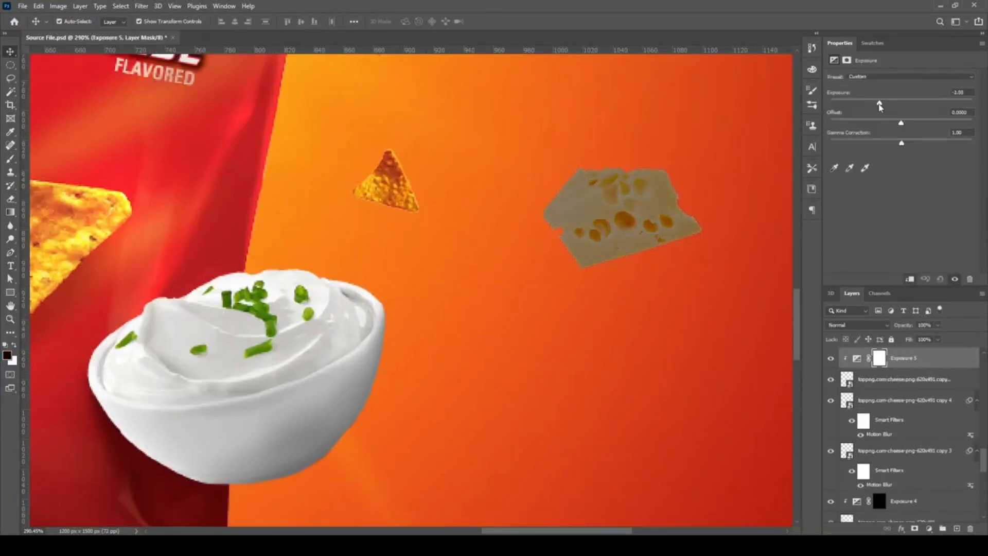
{"action": "key", "text": "ctrl+i"}
Shade the small cheese piece's right and bottom edges by painting white on its Exposure mask at 30% brush opacity.
{"action": "key", "text": "b"}
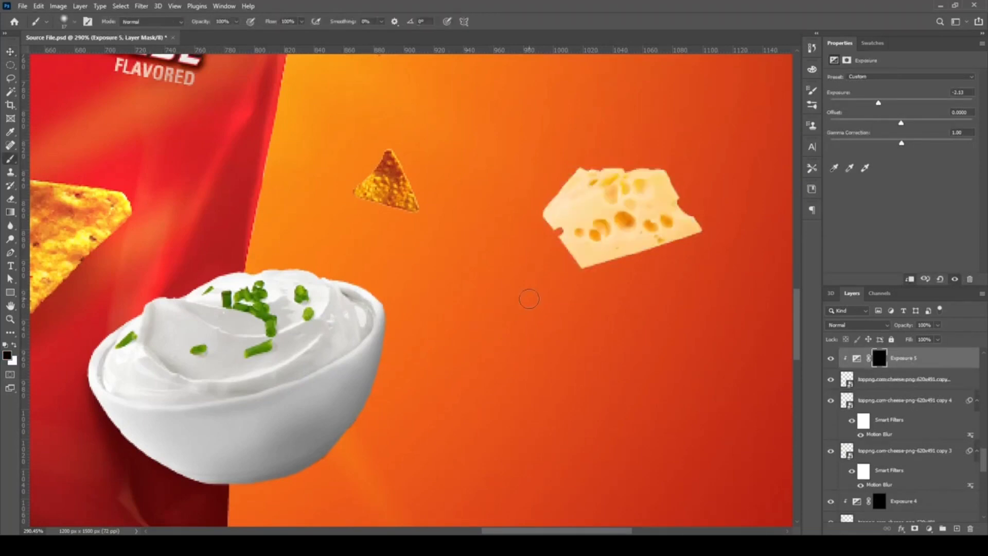
{"action": "scroll", "coordinate": [648, 282], "scroll_direction": "up", "scroll_amount": 5}
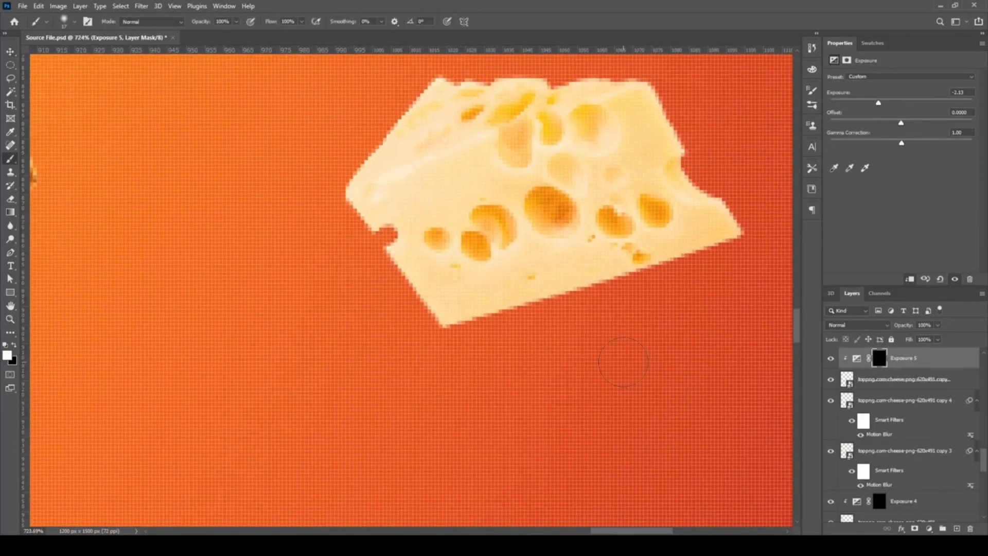
{"action": "left_click_drag", "start_coordinate": [647, 91], "coordinate": [731, 242]}
{"action": "key", "text": "ctrl+z"}
{"action": "mouse_move", "coordinate": [647, 99]}
{"action": "left_mouse_down"}
{"action": "mouse_move", "coordinate": [622, 161]}
{"action": "mouse_move", "coordinate": [713, 288]}
{"action": "mouse_move", "coordinate": [530, 386]}
{"action": "mouse_move", "coordinate": [541, 382]}
{"action": "left_mouse_up"}
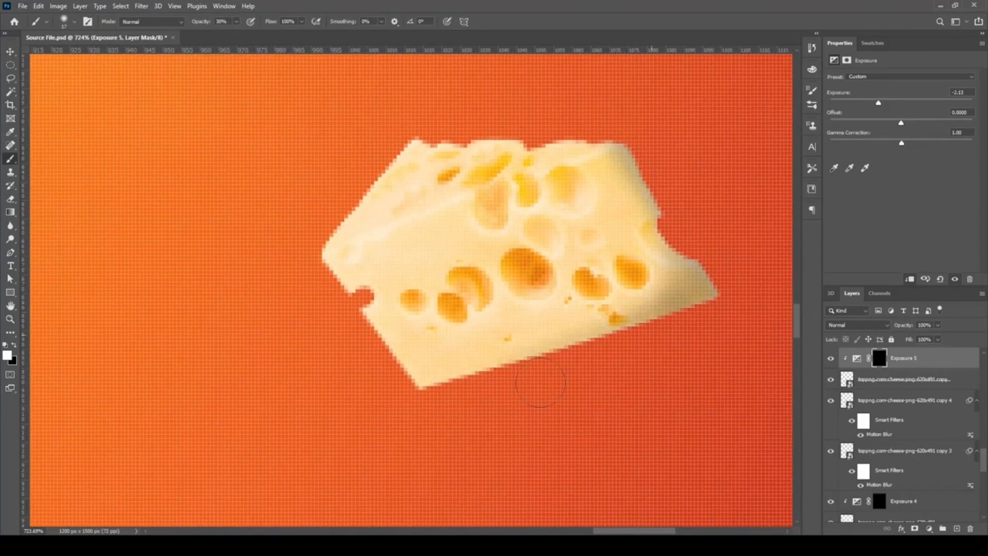
{"action": "left_click_drag", "start_coordinate": [429, 411], "coordinate": [719, 328]}
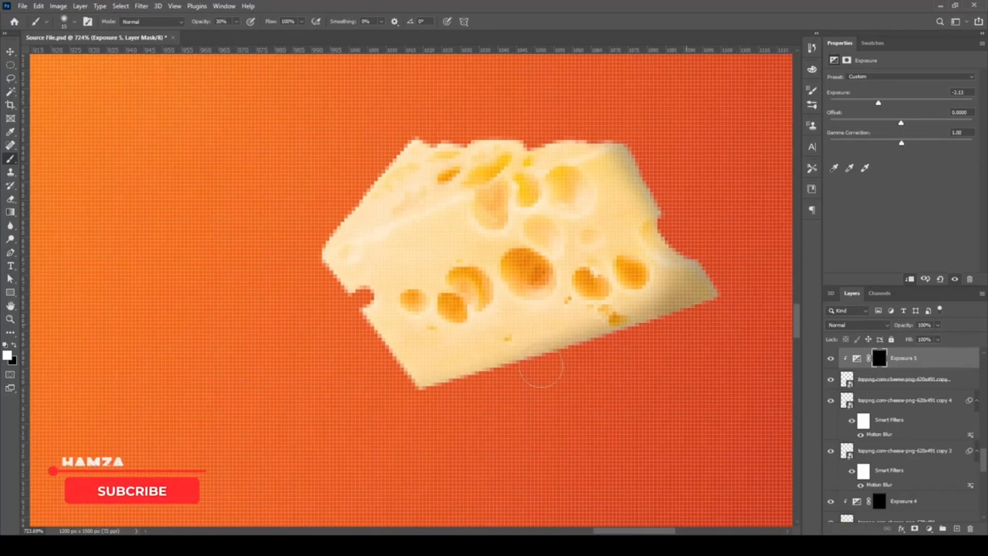
{"action": "left_click_drag", "start_coordinate": [648, 317], "coordinate": [427, 392]}
{"action": "mouse_move", "coordinate": [633, 187]}
{"action": "left_mouse_down"}
{"action": "mouse_move", "coordinate": [602, 166]}
{"action": "mouse_move", "coordinate": [633, 176]}
{"action": "mouse_move", "coordinate": [613, 325]}
{"action": "mouse_move", "coordinate": [611, 189]}
{"action": "mouse_move", "coordinate": [595, 298]}
{"action": "mouse_move", "coordinate": [623, 160]}
{"action": "left_mouse_up"}
{"action": "scroll", "coordinate": [624, 159], "scroll_direction": "down", "scroll_amount": 5}
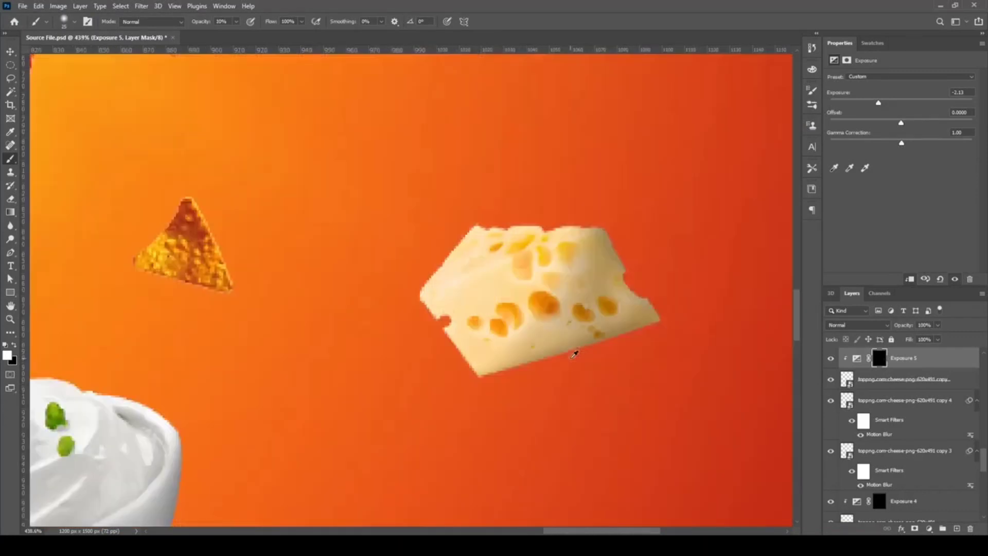
Soften the shading on the small cheese's face and right side with black at 10% brush opacity.
{"action": "scroll", "coordinate": [578, 258], "scroll_direction": "up", "scroll_amount": 5}
{"action": "key", "text": "x"}
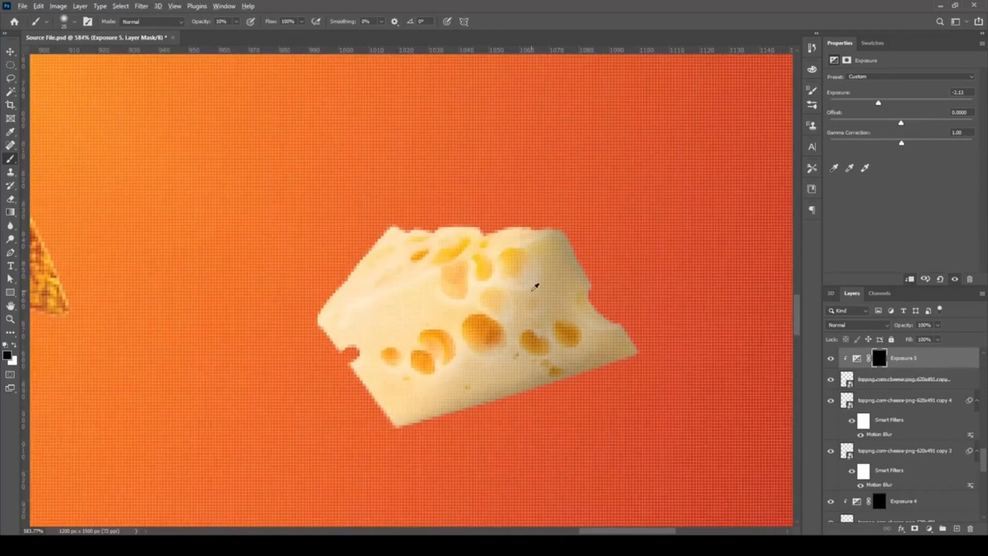
{"action": "mouse_move", "coordinate": [444, 368]}
{"action": "left_mouse_down"}
{"action": "mouse_move", "coordinate": [577, 241]}
{"action": "mouse_move", "coordinate": [514, 276]}
{"action": "mouse_move", "coordinate": [531, 235]}
{"action": "mouse_move", "coordinate": [575, 254]}
{"action": "mouse_move", "coordinate": [555, 225]}
{"action": "mouse_move", "coordinate": [464, 269]}
{"action": "mouse_move", "coordinate": [512, 318]}
{"action": "left_mouse_up"}
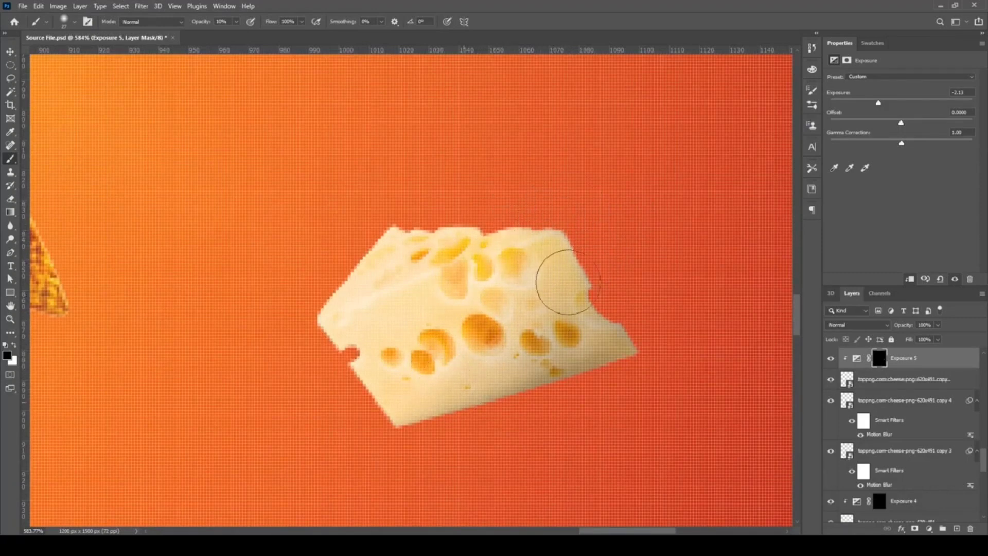
Darken the small cheese's bottom edge with a smaller white brush at 30% opacity on the mask.
{"action": "scroll", "coordinate": [566, 373], "scroll_direction": "up", "scroll_amount": 3}
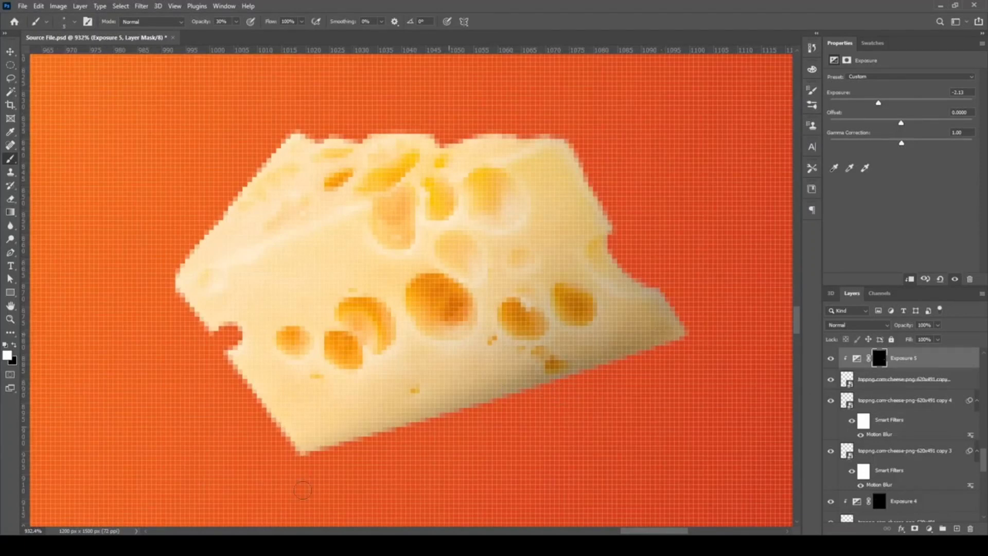
{"action": "left_click_drag", "start_coordinate": [290, 466], "coordinate": [673, 338]}
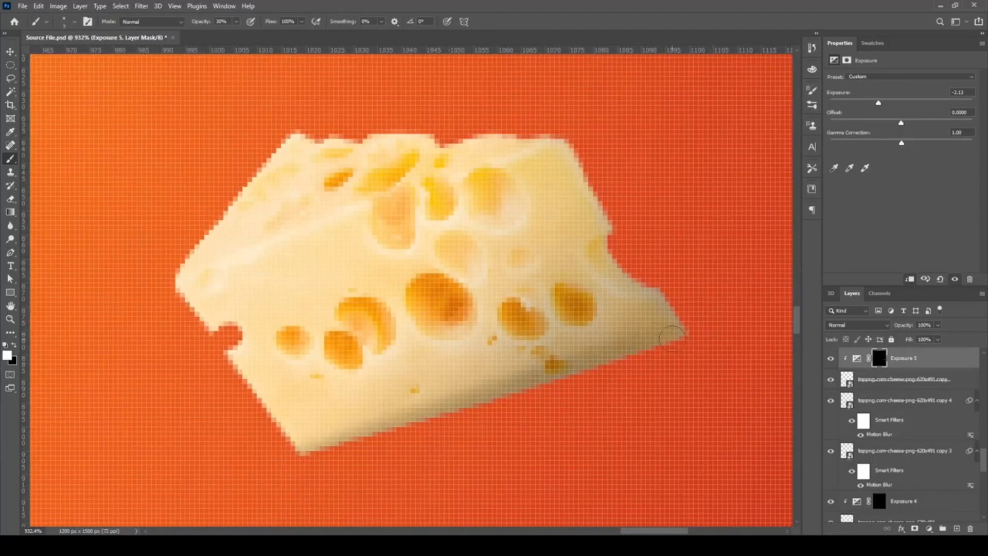
{"action": "scroll", "coordinate": [338, 477], "scroll_direction": "down", "scroll_amount": 5}
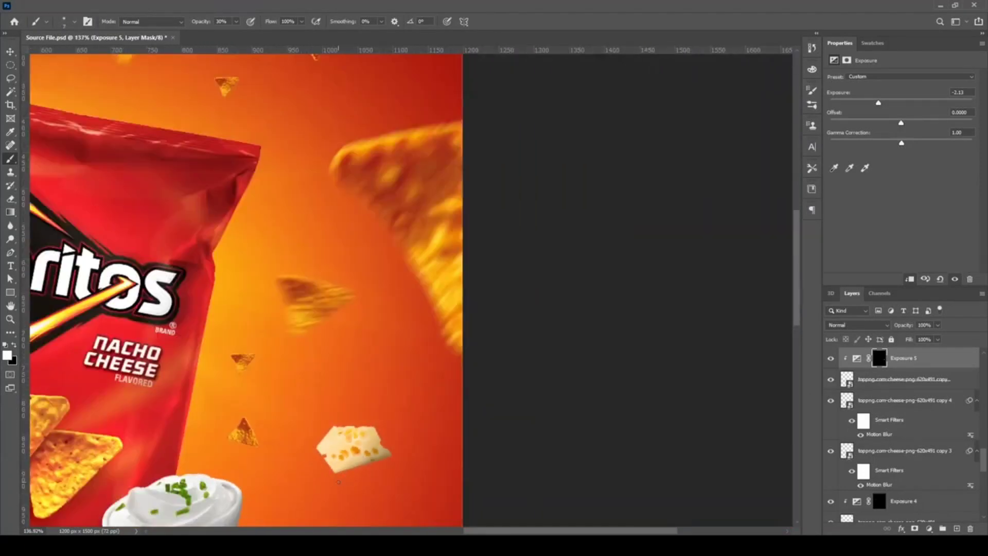
Soften the shading on the small cheese's lower edge with black at 20% brush opacity on the Exposure mask.
{"action": "scroll", "coordinate": [373, 453], "scroll_direction": "up", "scroll_amount": 5}
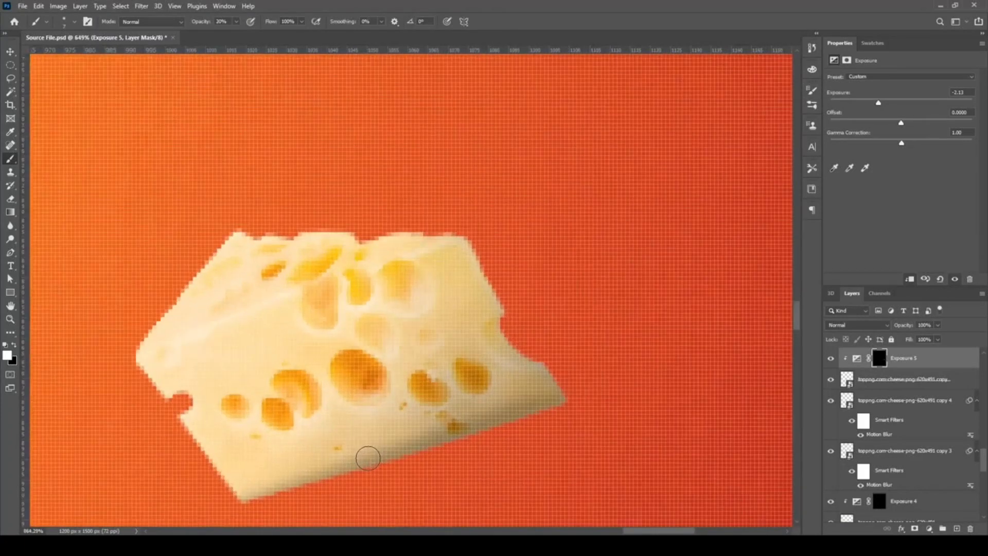
{"action": "key", "text": "x"}
{"action": "key", "text": "2"}
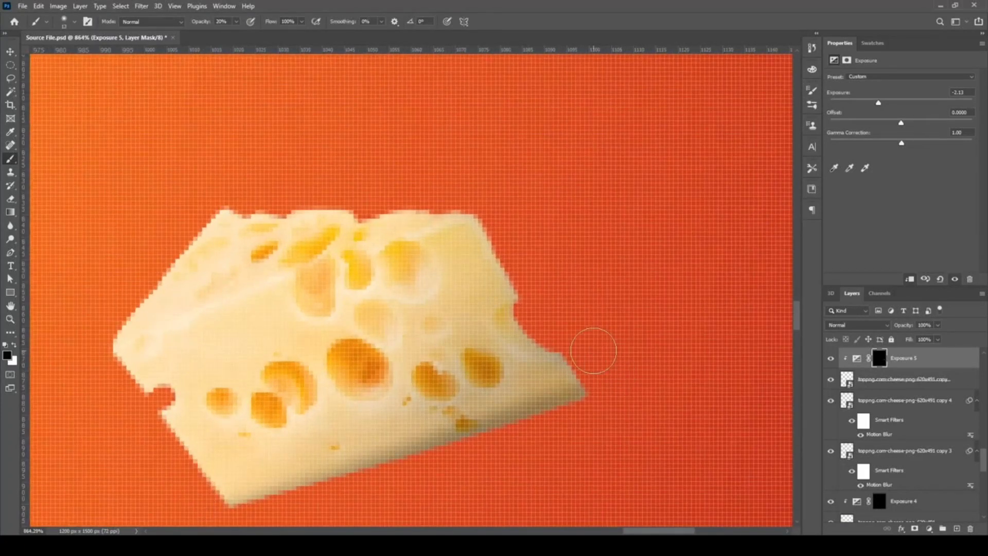
{"action": "scroll", "coordinate": [544, 355], "scroll_direction": "down", "scroll_amount": 6}
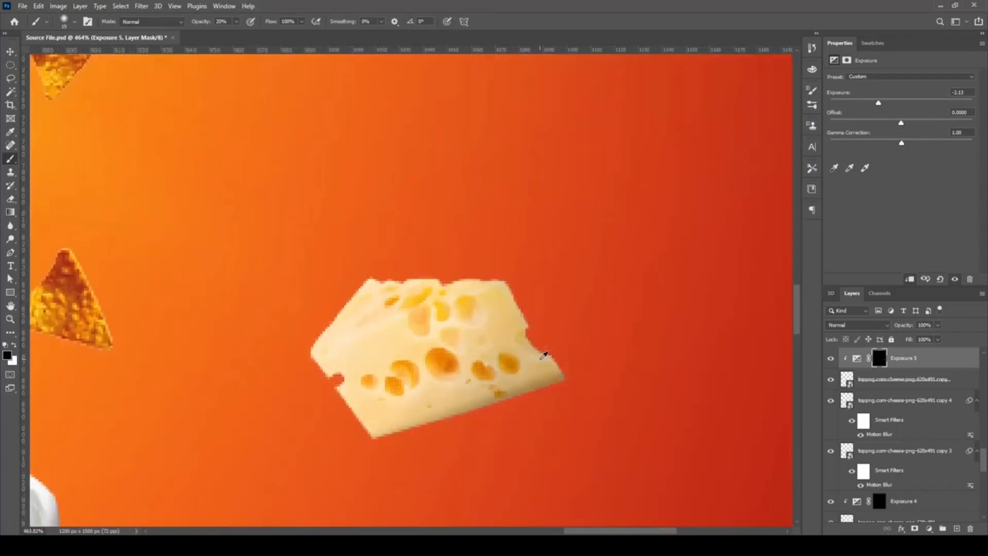
{"action": "scroll", "coordinate": [497, 396], "scroll_direction": "down", "scroll_amount": 4}
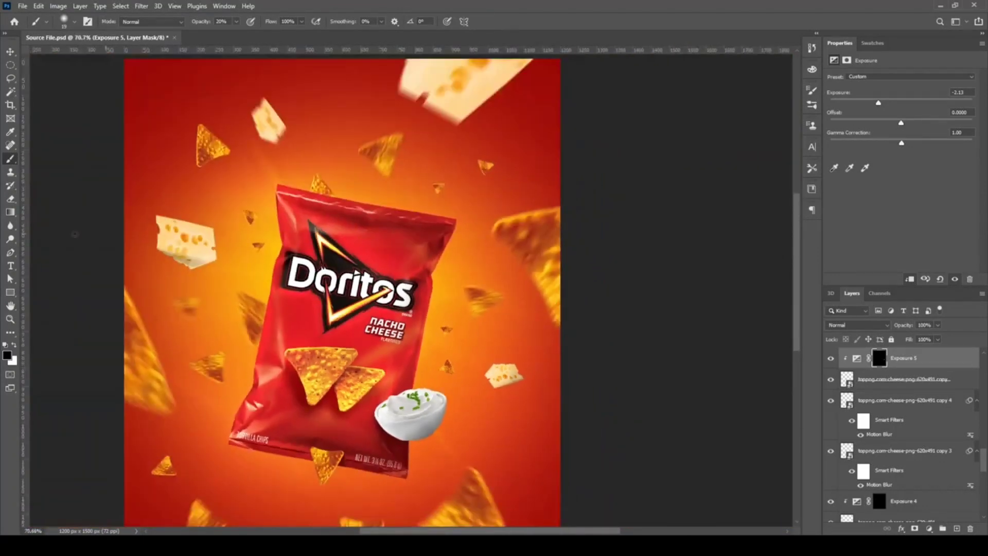
Deselect the Exposure layer and save the poster file.
{"action": "key", "text": "v"}
{"action": "left_click", "coordinate": [67, 214]}
{"action": "key", "text": "ctrl+s"}
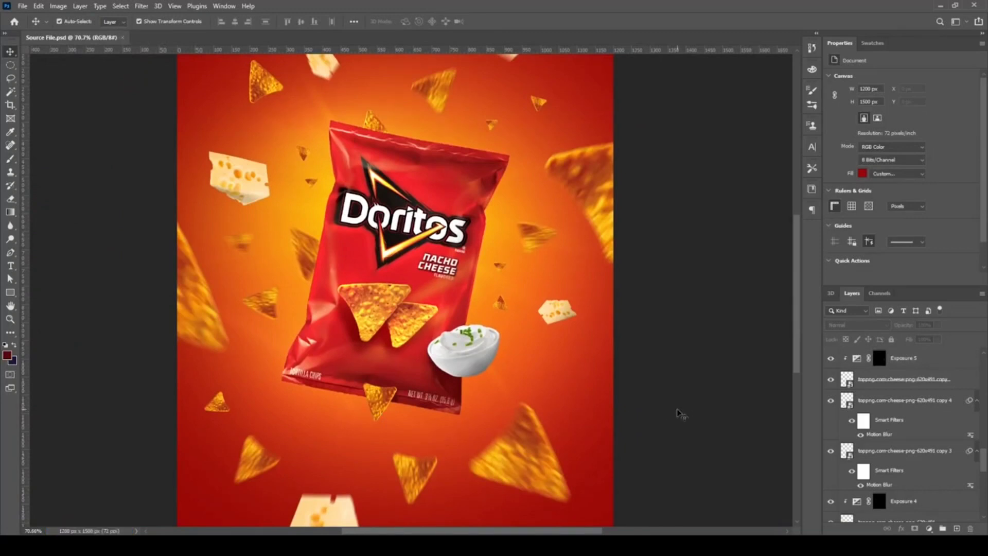
Paste the blue light-burst image above Layer 3, rotate it -90°, and enlarge it proportionally to the full canvas height.
{"action": "left_click_drag", "start_coordinate": [355, 198], "coordinate": [354, 300]}
{"action": "scroll", "coordinate": [383, 266], "scroll_direction": "down", "scroll_amount": 2}
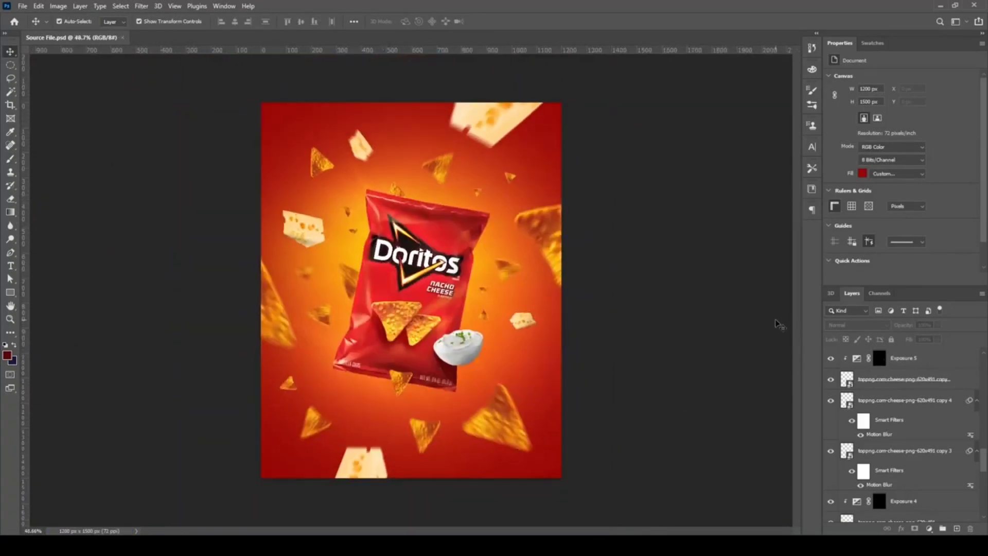
{"action": "scroll", "coordinate": [624, 348], "scroll_direction": "up", "scroll_amount": 1}
{"action": "left_click", "coordinate": [869, 448]}
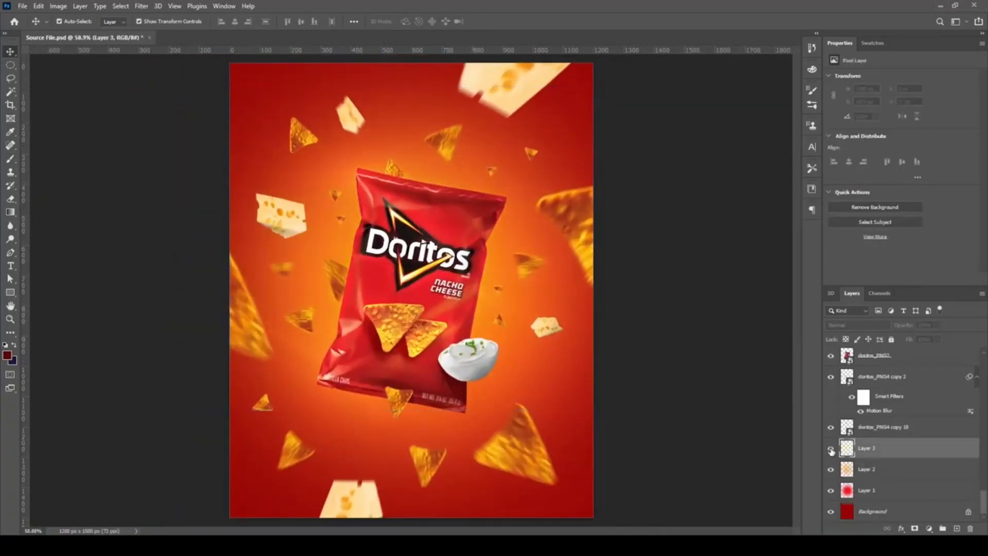
{"action": "key", "text": "ctrl+v"}
{"action": "left_click_drag", "start_coordinate": [528, 294], "coordinate": [425, 152]}
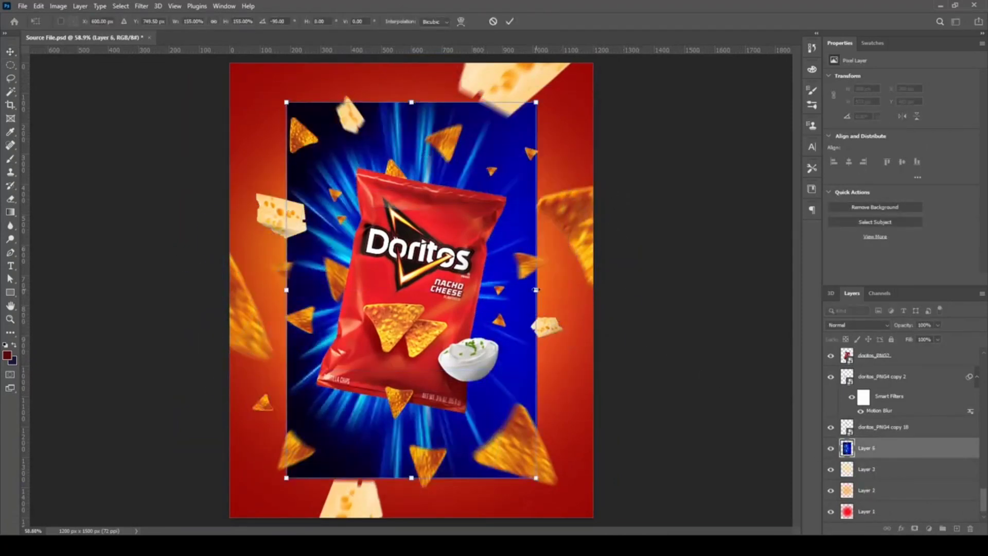
{"action": "left_click_drag", "start_coordinate": [536, 289], "coordinate": [563, 291]}
{"action": "key", "text": "Return"}
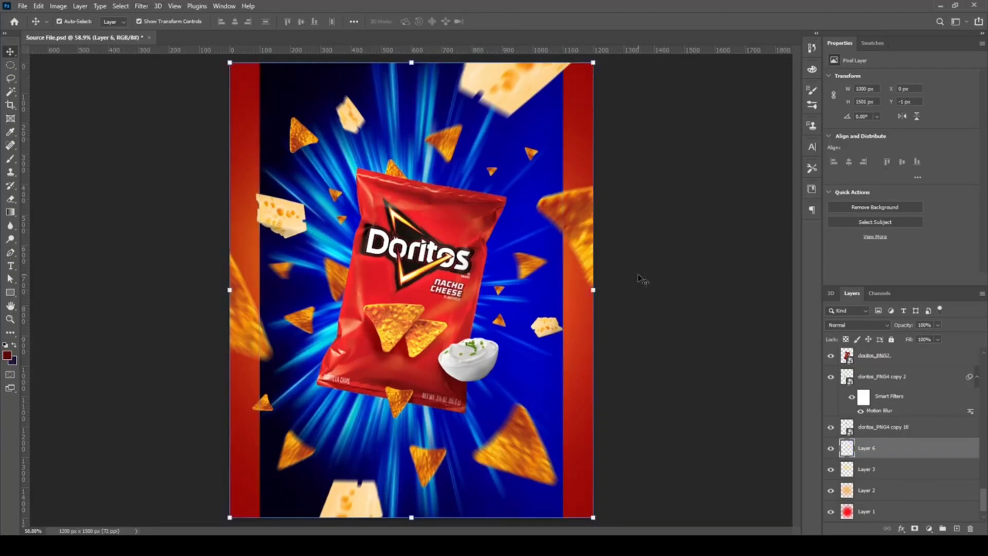
Set the blue light-burst layer's blend mode to Overlay.
{"action": "key", "text": "shift+plus"}
{"action": "key", "text": "shift+plus"}
{"action": "key", "text": "shift+plus"}
{"action": "key", "text": "shift+plus"}
{"action": "key", "text": "shift+plus"}
{"action": "key", "text": "shift+plus"}
{"action": "key", "text": "shift+plus"}
{"action": "key", "text": "shift+plus"}
{"action": "key", "text": "shift+plus"}
{"action": "key", "text": "shift+plus"}
{"action": "key", "text": "shift+plus"}
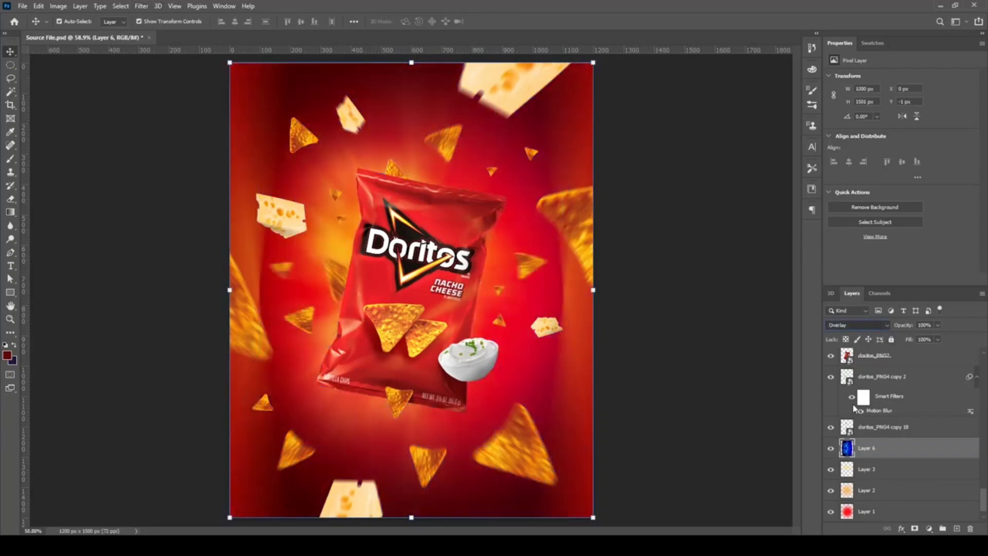
Enlarge the light-burst layer about its center to about 164% so it extends well beyond the canvas, and deselect it.
{"action": "left_click_drag", "start_coordinate": [593, 290], "coordinate": [712, 302]}
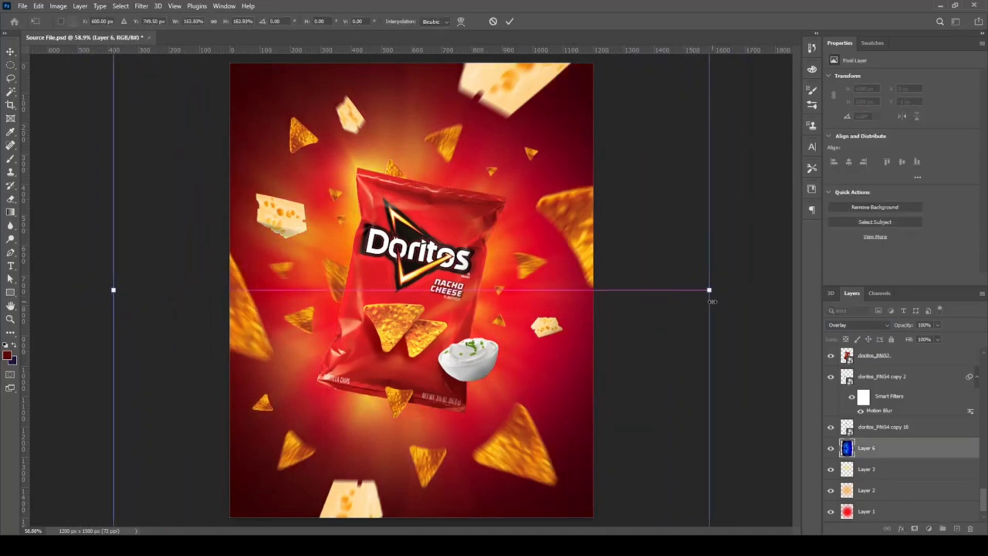
{"action": "key", "text": "Return"}
{"action": "left_click", "coordinate": [669, 326]}
{"action": "scroll", "coordinate": [654, 319], "scroll_direction": "down", "scroll_amount": 3}
{"action": "scroll", "coordinate": [654, 319], "scroll_direction": "up", "scroll_amount": 5}
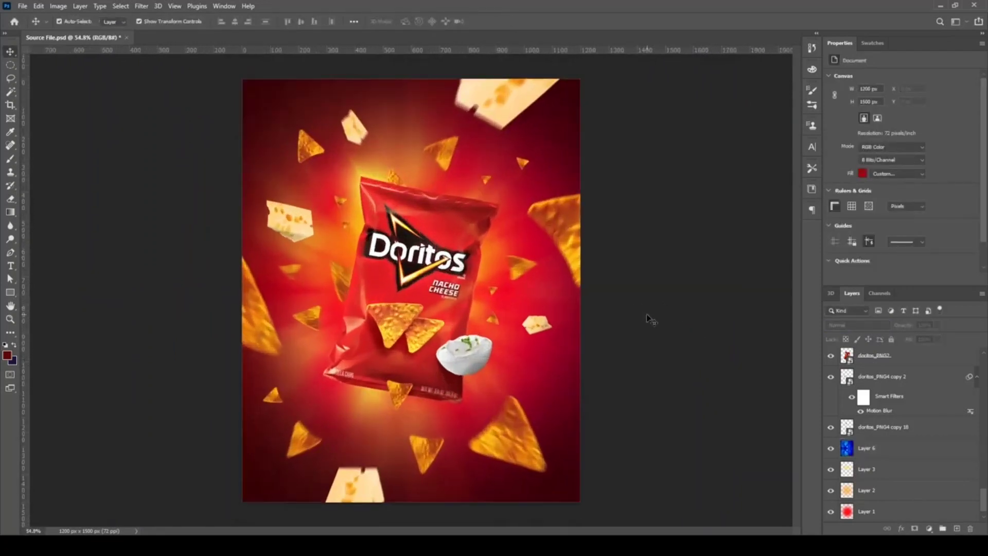
{"action": "scroll", "coordinate": [658, 328], "scroll_direction": "down", "scroll_amount": 2}
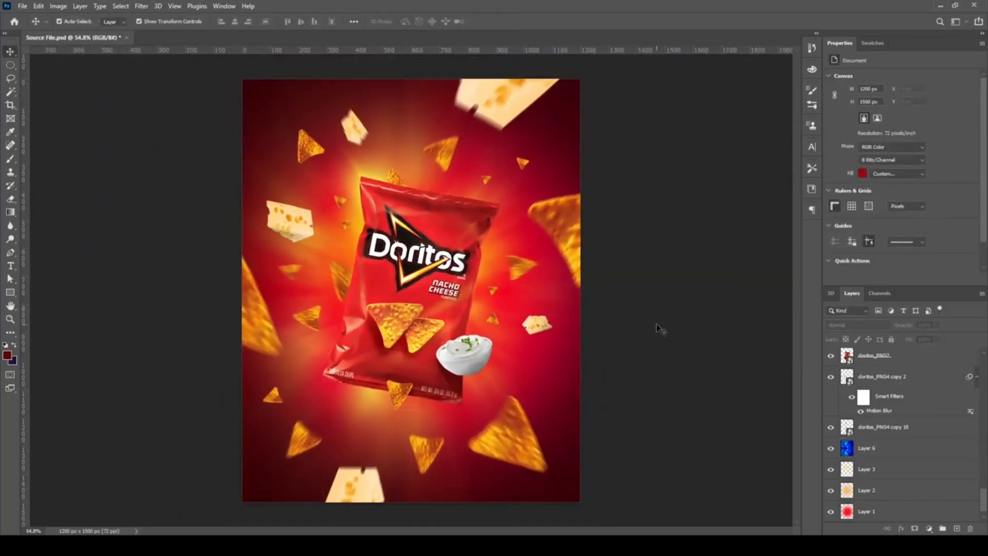
{"action": "left_click", "coordinate": [462, 164]}
{"action": "left_click", "coordinate": [767, 407]}
{"action": "scroll", "coordinate": [642, 363], "scroll_direction": "up", "scroll_amount": 1}
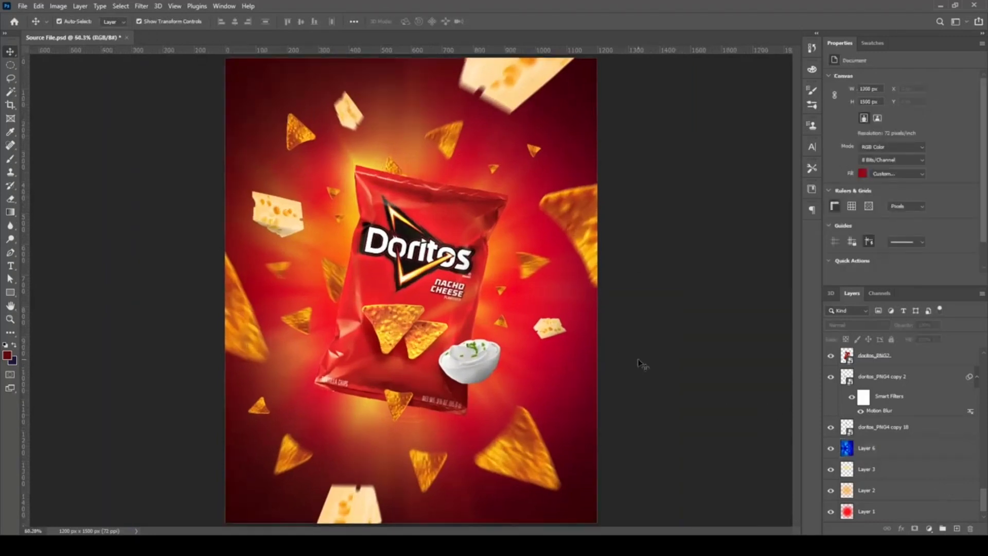
Lower the light-burst layer's opacity to 79% and deselect it.
{"action": "left_click", "coordinate": [883, 457]}
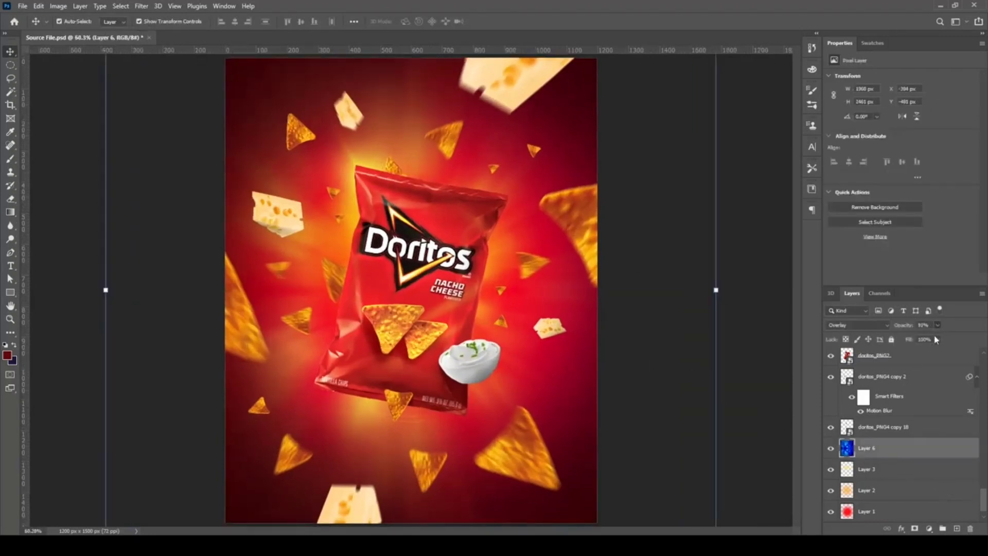
{"action": "key", "text": "6"}
{"action": "key", "text": "4"}
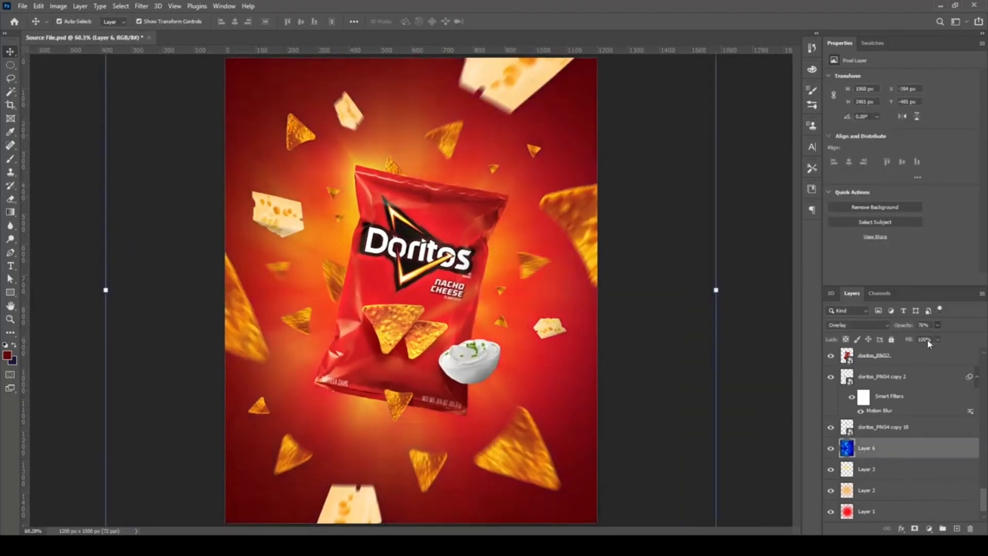
{"action": "key", "text": "7"}
{"action": "key", "text": "7"}
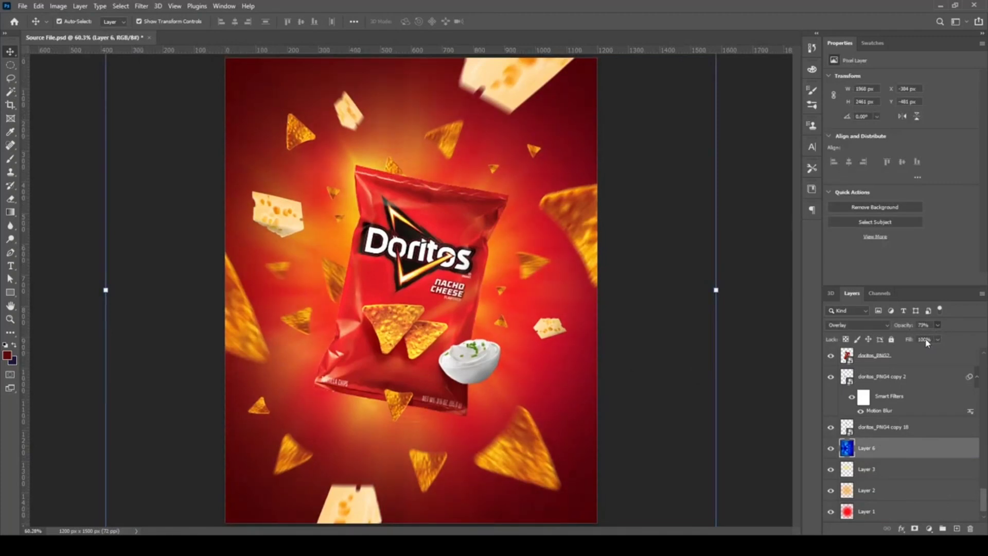
{"action": "left_click", "coordinate": [656, 374]}
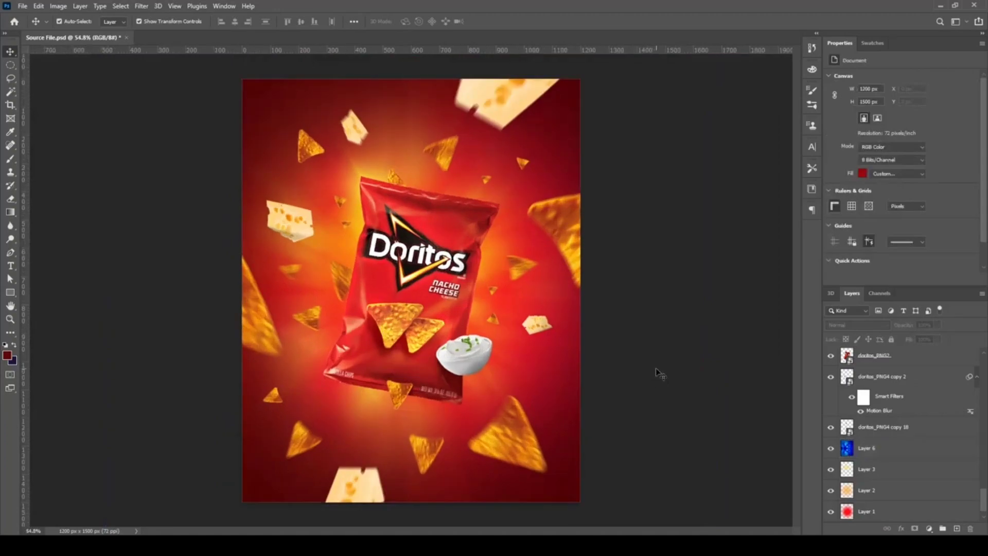
{"action": "scroll", "coordinate": [655, 369], "scroll_direction": "up", "scroll_amount": 1}
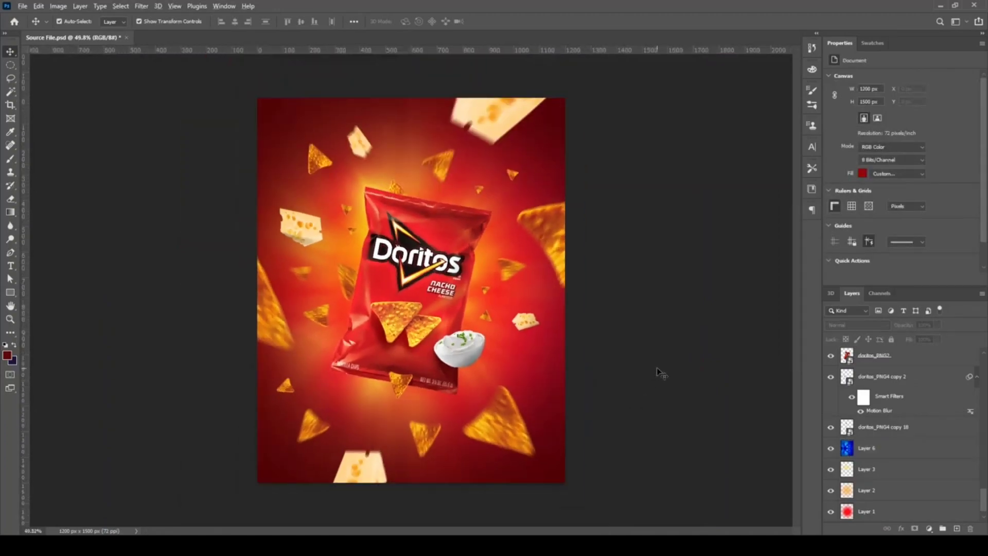